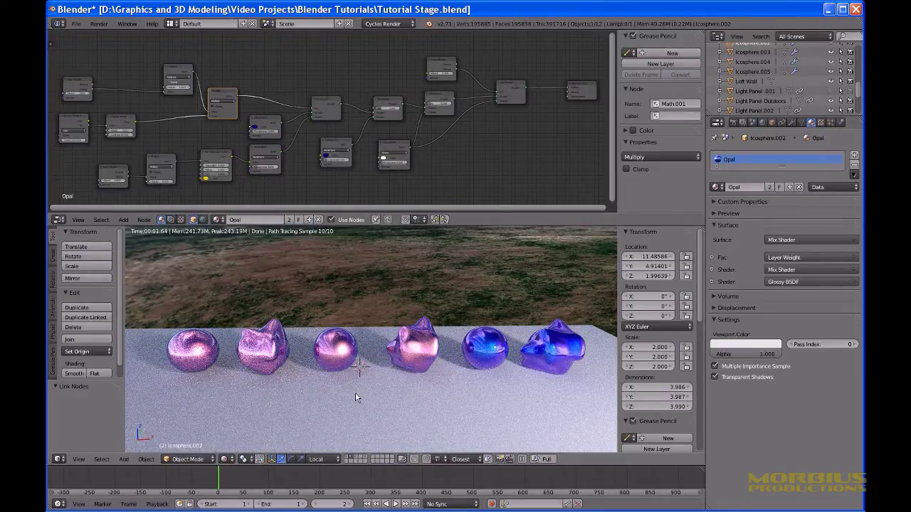
Examine the rendered row of six sample objects, comparing the metallic paint, pearl-like and blue opal materials up close
shift+middle_drag(284, 398, 410, 403)
scroll(384, 402, up, 3)
scroll(410, 403, up, 2)
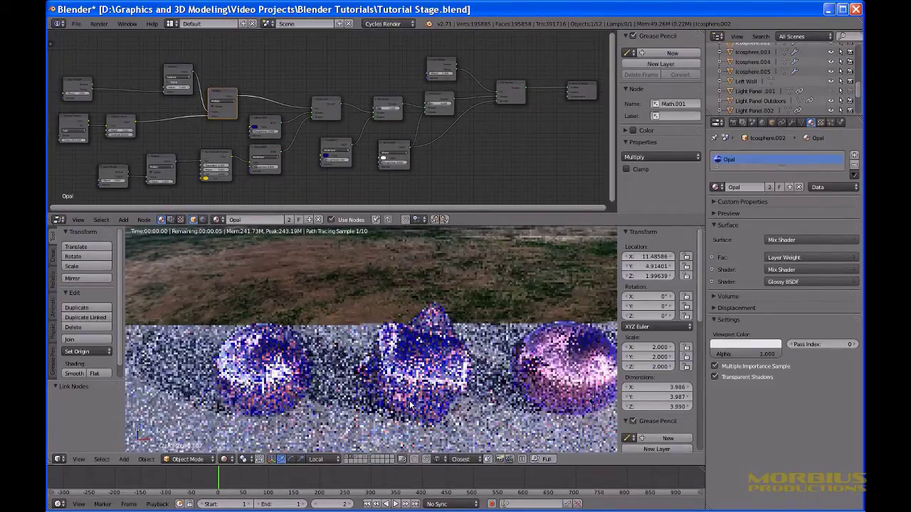
shift+middle_drag(546, 408, 363, 405)
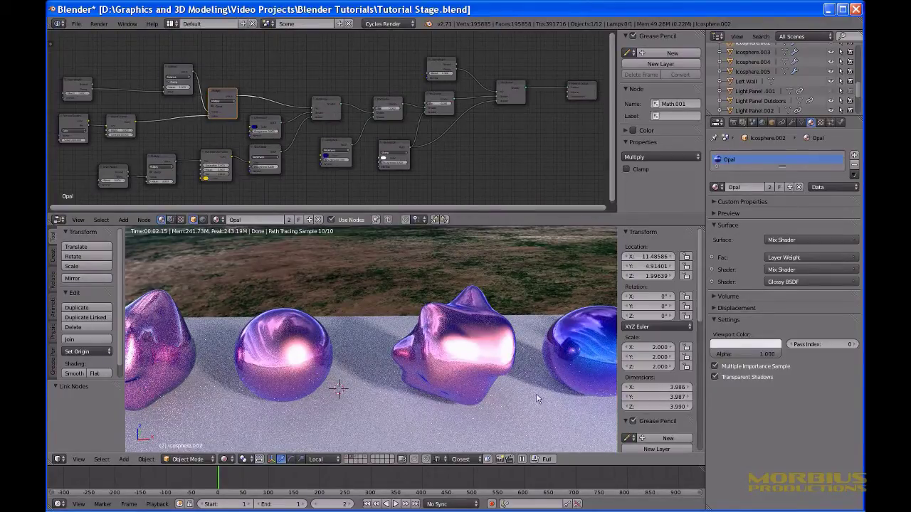
middle_drag(536, 399, 336, 388)
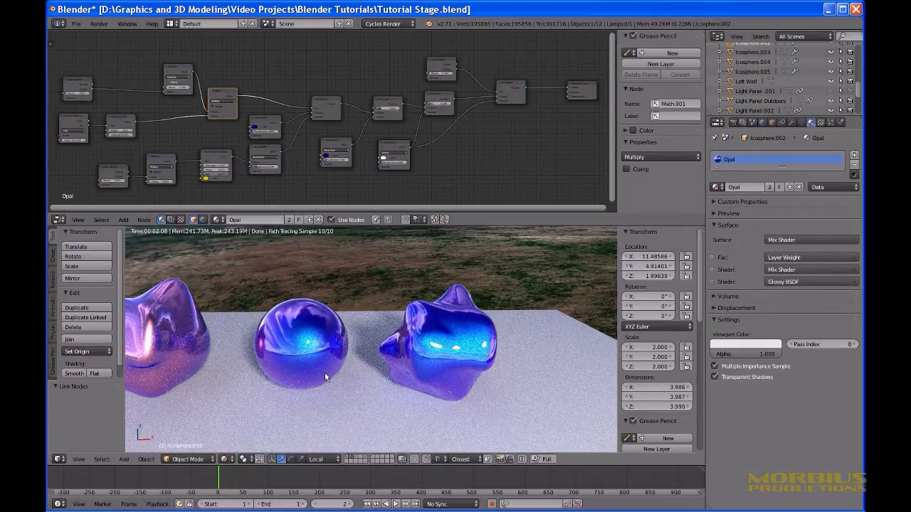
scroll(321, 372, down, 4)
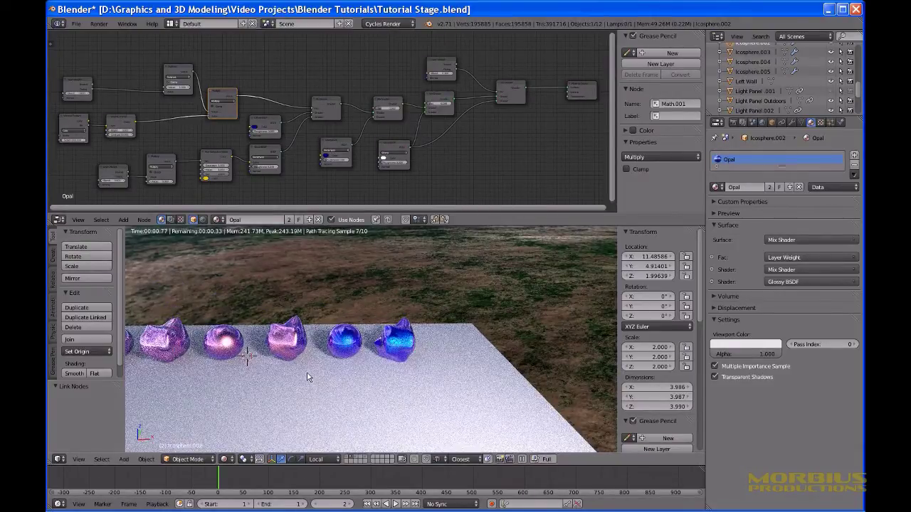
shift+middle_drag(250, 368, 361, 376)
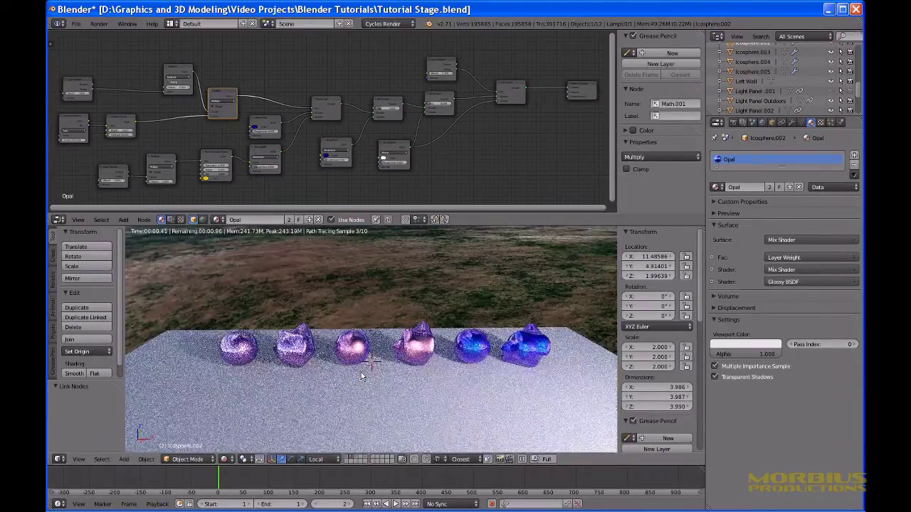
scroll(362, 375, up, 1)
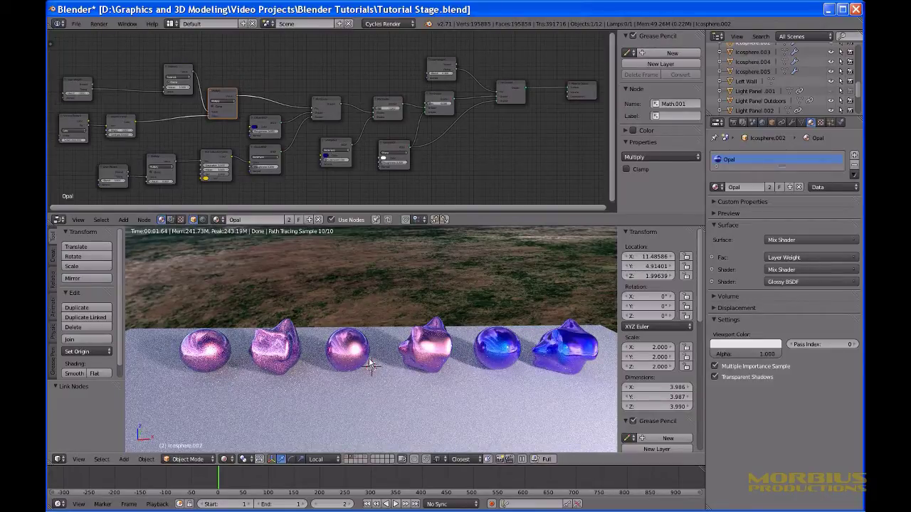
scroll(365, 354, up, 3)
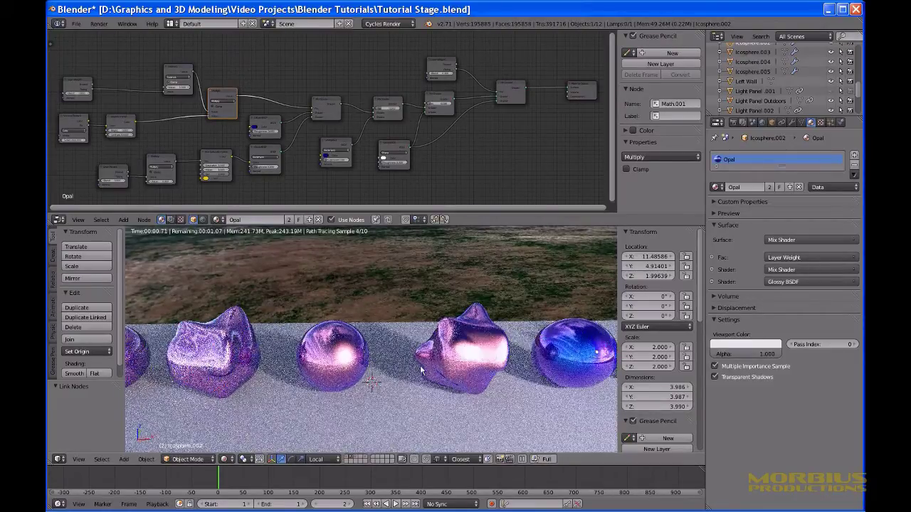
shift+middle_drag(563, 391, 384, 384)
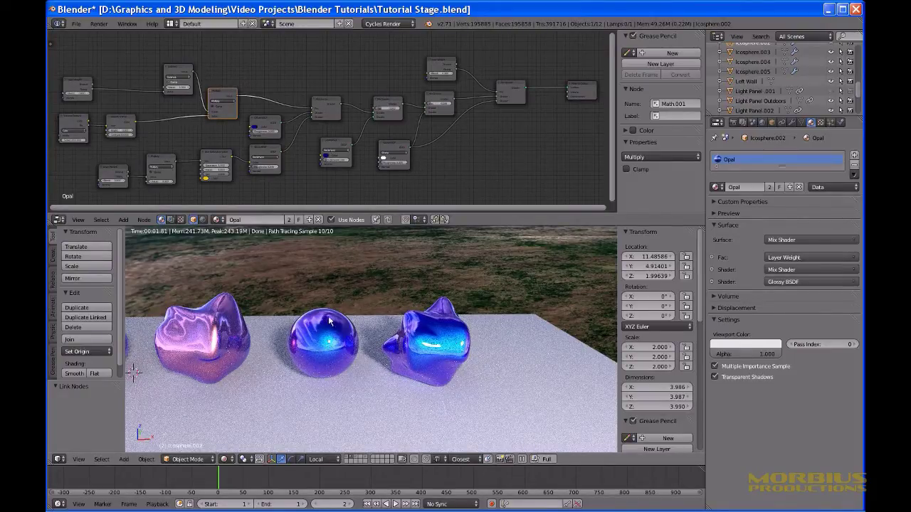
mouse_move(307, 180)
middle_down()
mouse_move(441, 168)
mouse_move(318, 167)
mouse_move(313, 175)
mouse_move(325, 176)
middle_up()
Select the Metallic Paint sphere at the far end of the row to bring up its node setup
middle_drag(285, 375, 555, 377)
middle_drag(323, 384, 358, 373)
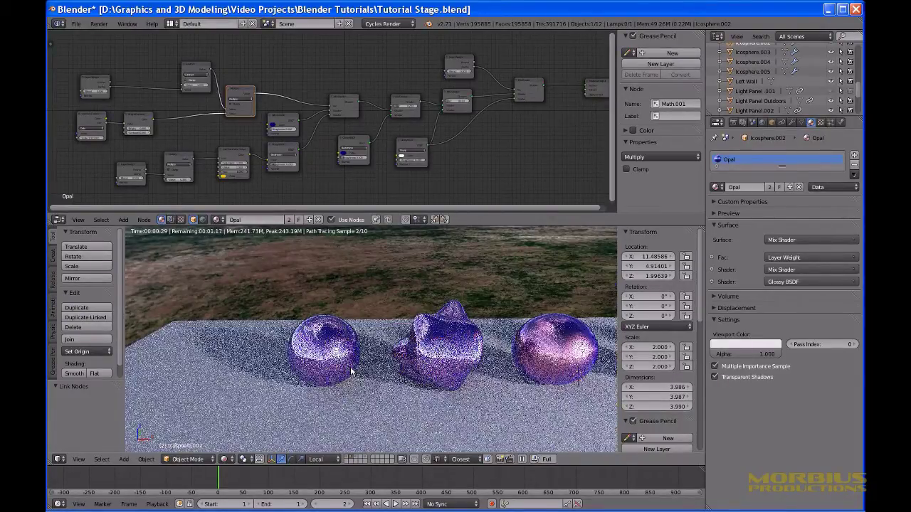
right_click(320, 346)
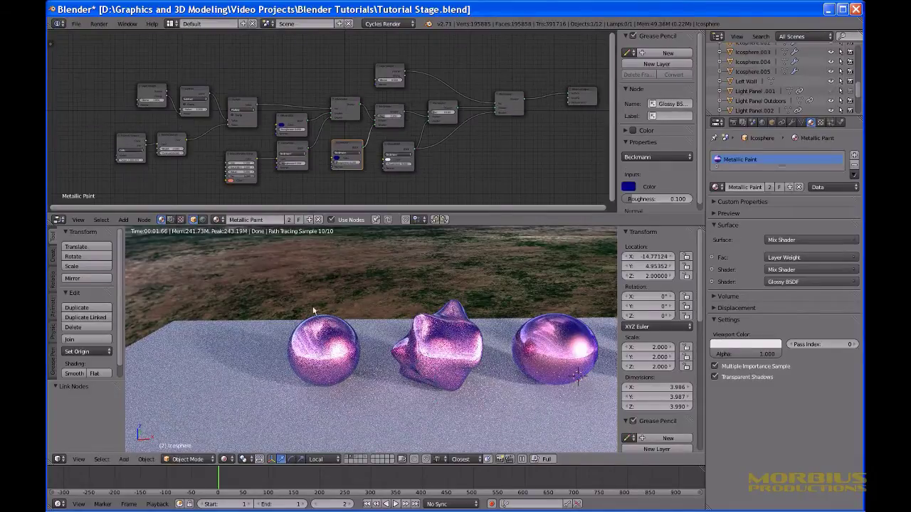
middle_drag(453, 173, 452, 170)
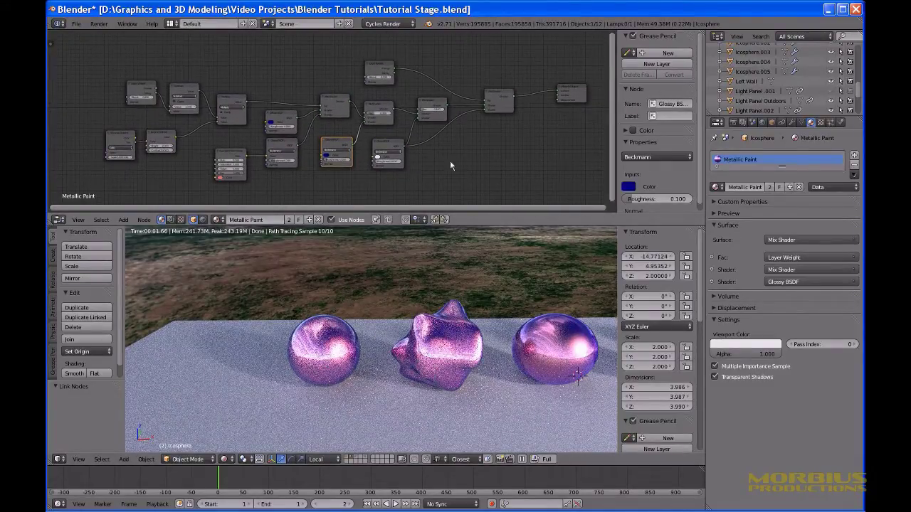
middle_drag(277, 187, 275, 174)
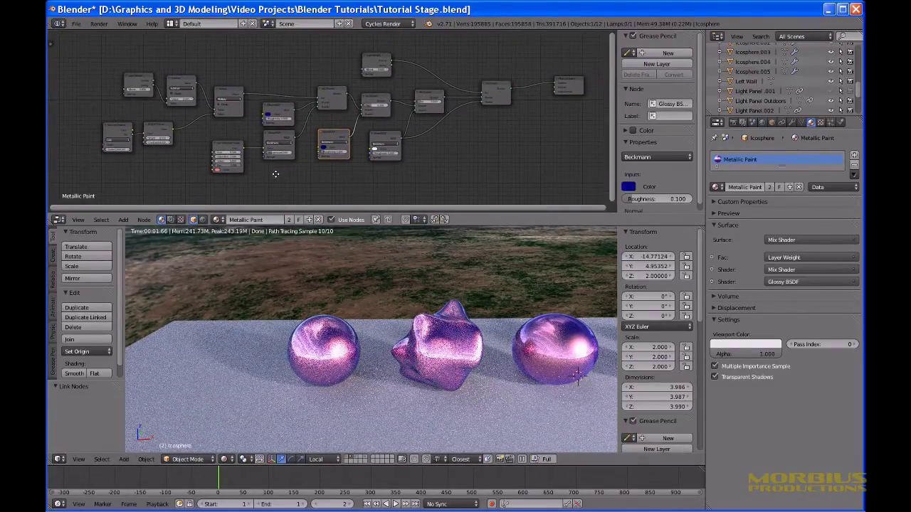
Move the Bright/Contrast node beneath the Subtract node and the Voronoi Texture node beneath the Layer Weight node
mouse_move(188, 165)
middle_down()
mouse_move(274, 165)
mouse_move(152, 163)
mouse_move(261, 177)
mouse_move(199, 165)
middle_up()
scroll(256, 168, up, 5)
drag(169, 164, 213, 164)
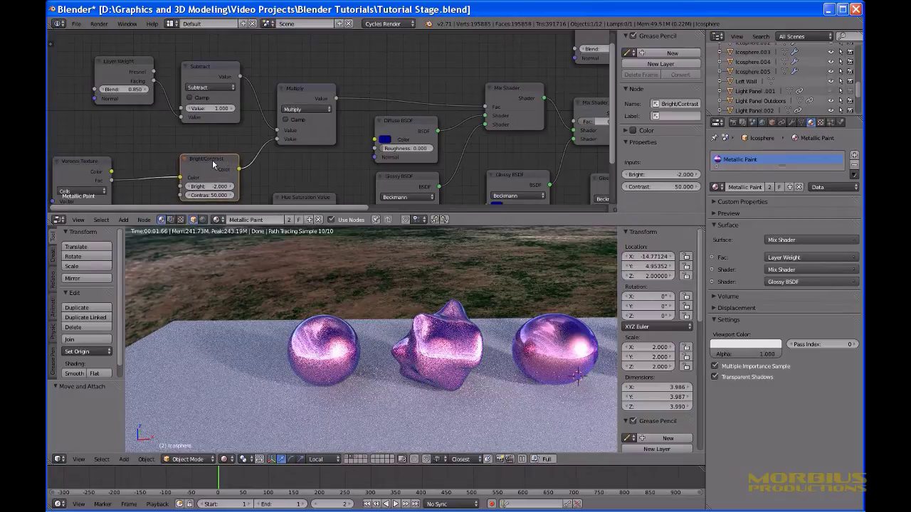
drag(74, 164, 119, 159)
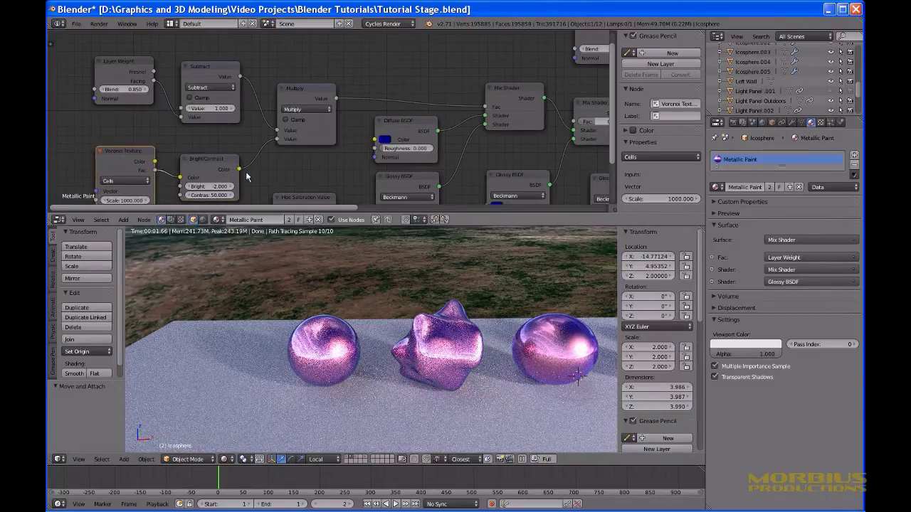
Set the Voronoi Texture node's scale to 500 with the metallic paint sphere in close-up
middle_drag(281, 179, 249, 158)
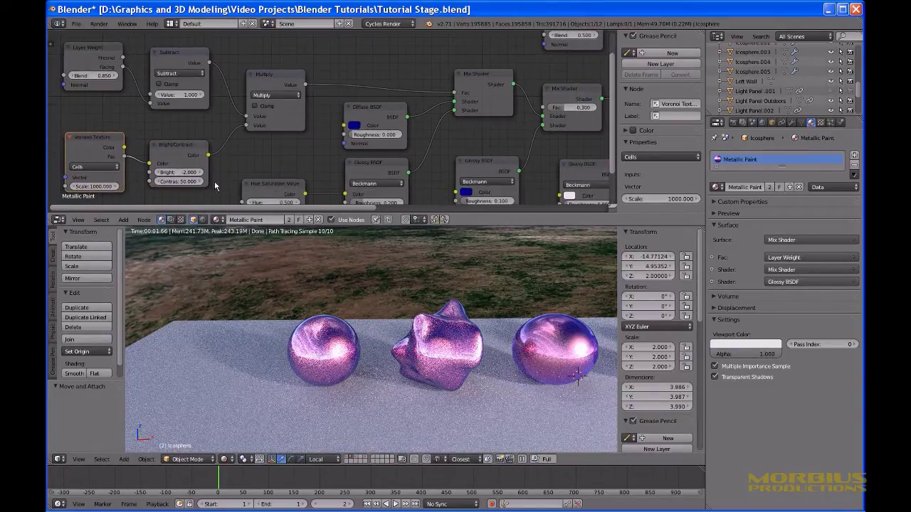
scroll(332, 369, up, 6)
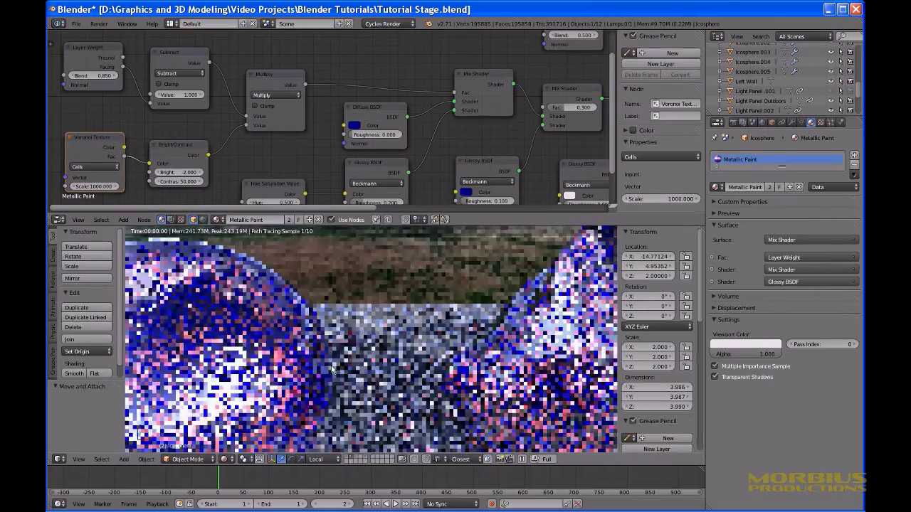
mouse_move(332, 369)
middle_down()
mouse_move(396, 364)
mouse_move(312, 371)
mouse_move(308, 330)
middle_up()
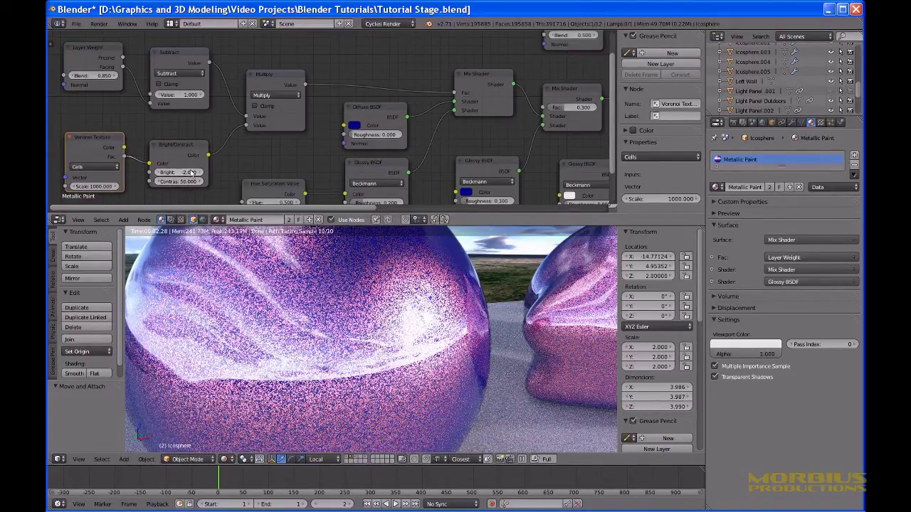
drag(182, 181, 199, 181)
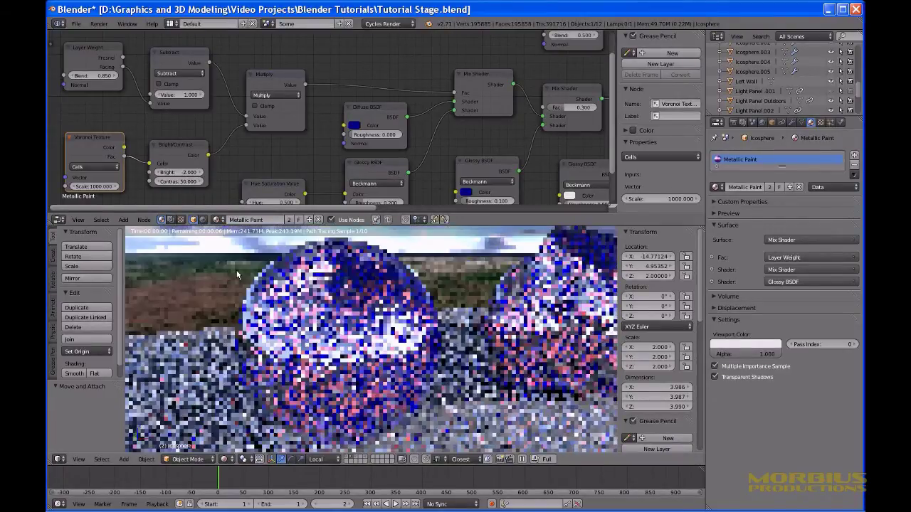
scroll(237, 273, up, 3)
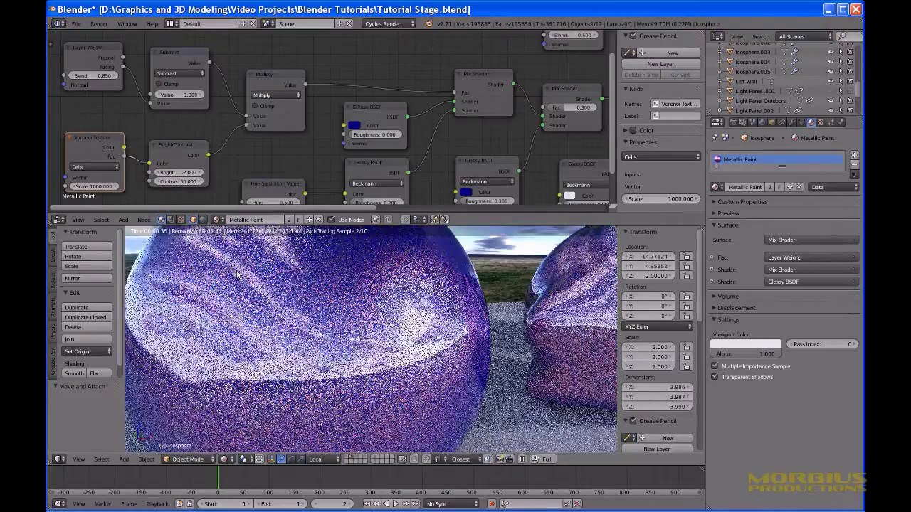
click(101, 187)
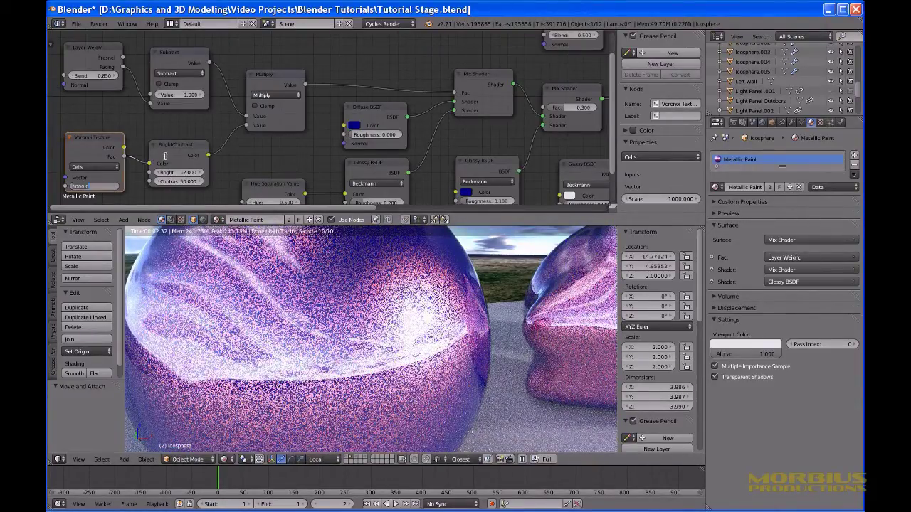
text(5)
key(Return)
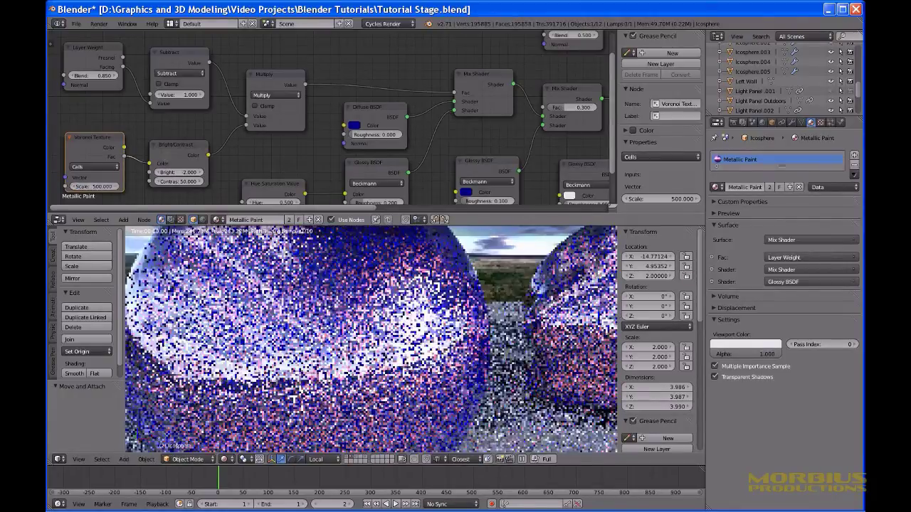
Try a Bright value of 0 on the Bright/Contrast node, and settle on -5
click(177, 172)
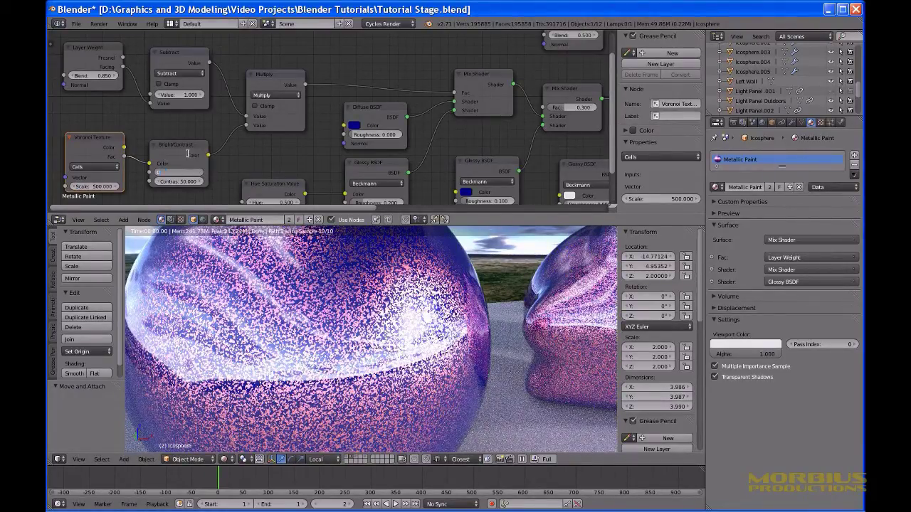
text(0)
key(Return)
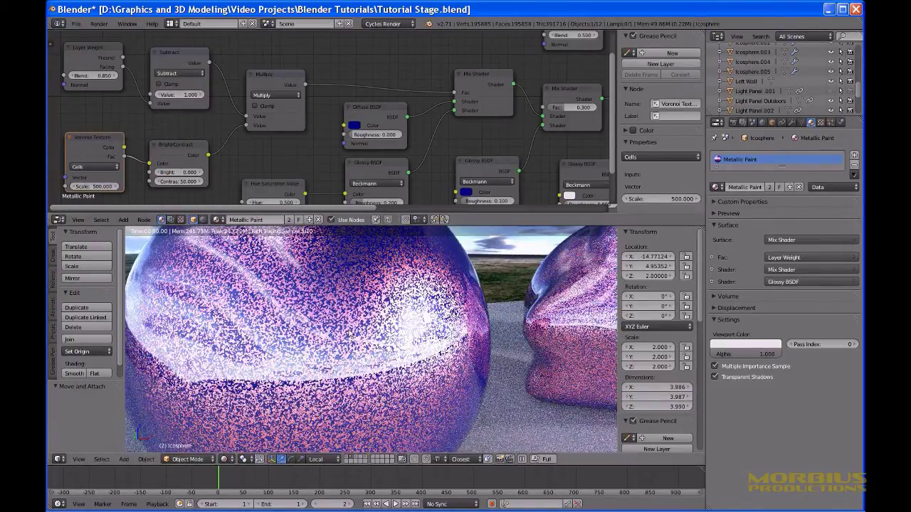
click(183, 173)
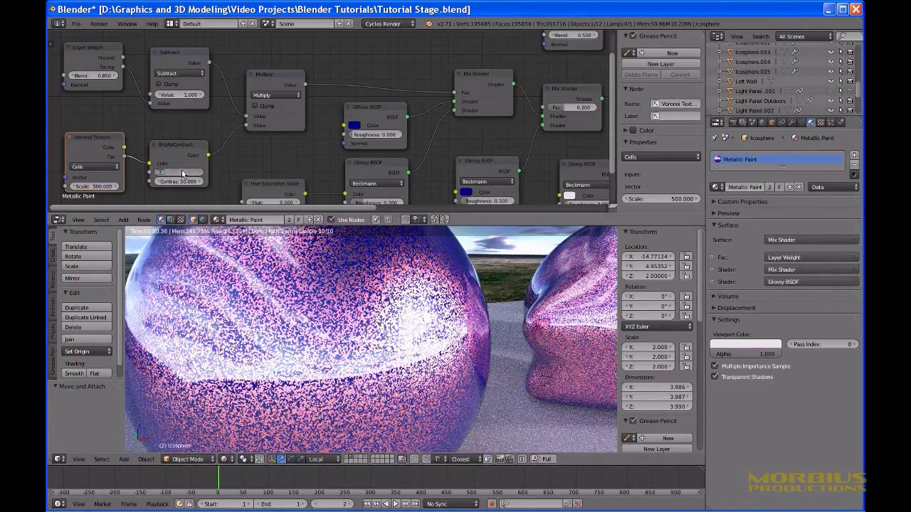
text(1)
key(Return)
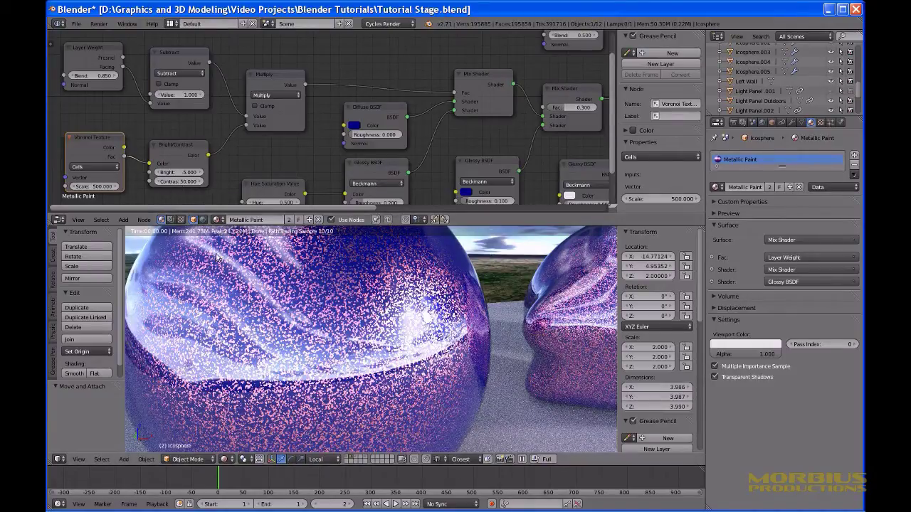
Set the Voronoi Texture node's scale to 200 to enlarge the paint flakes
scroll(220, 261, down, 2)
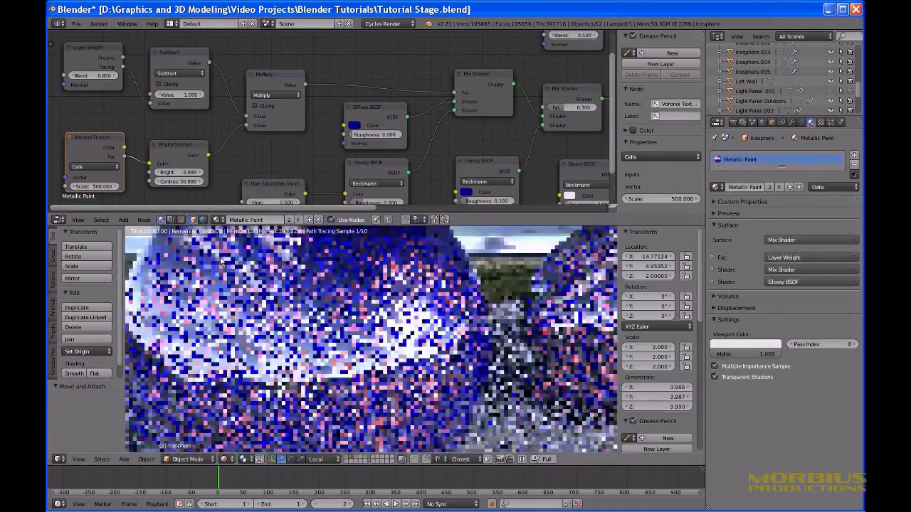
scroll(220, 261, down, 3)
scroll(219, 261, up, 3)
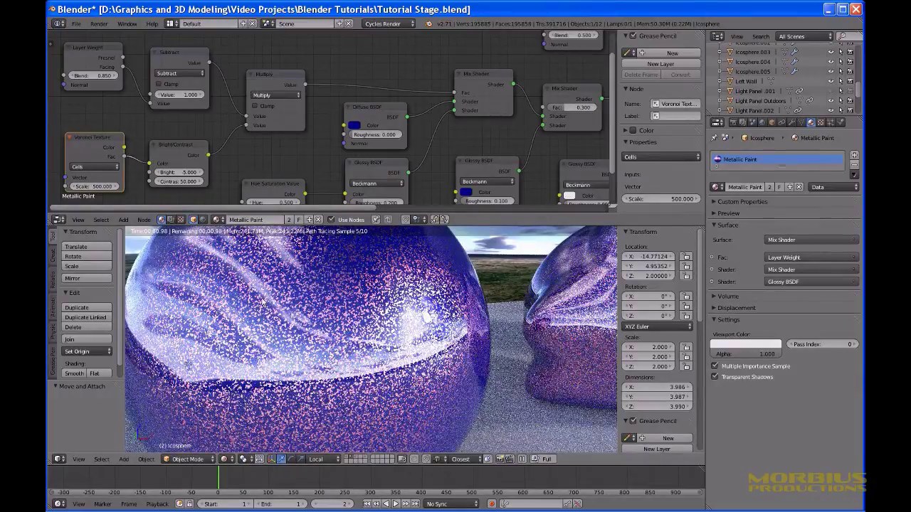
middle_drag(286, 298, 300, 300)
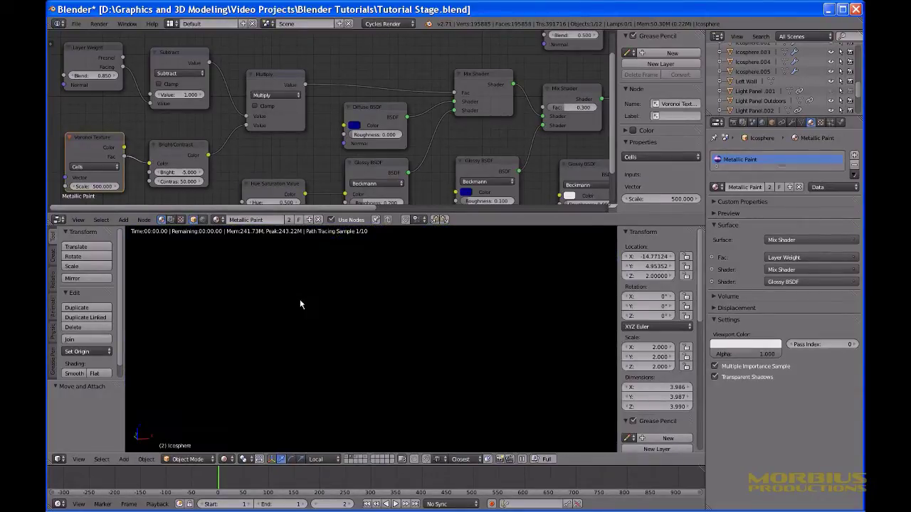
click(105, 186)
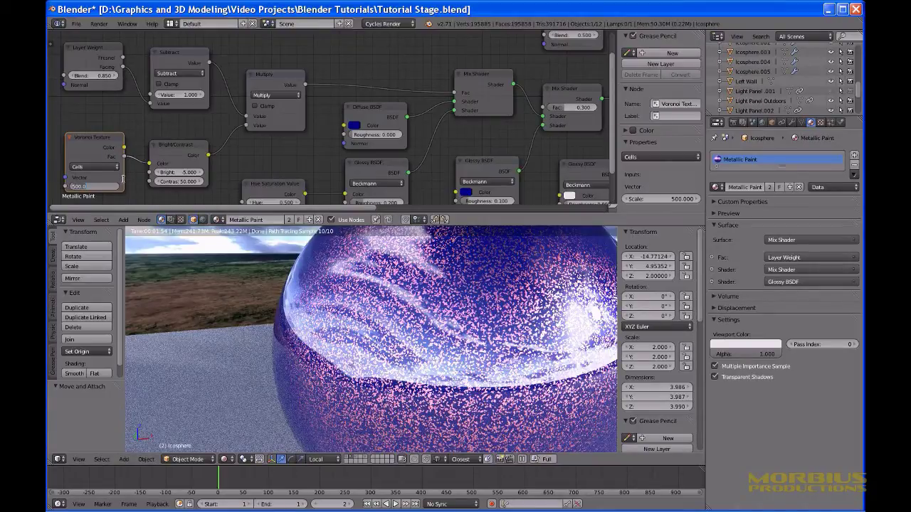
key(Return)
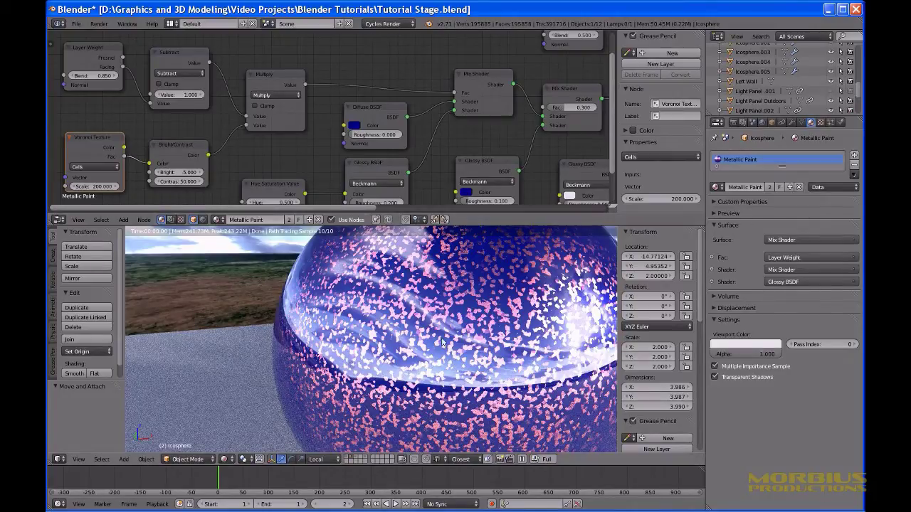
Set the Voronoi Texture node's scale back to 500 while viewing the whole sphere and its neighbouring shape
scroll(442, 344, down, 4)
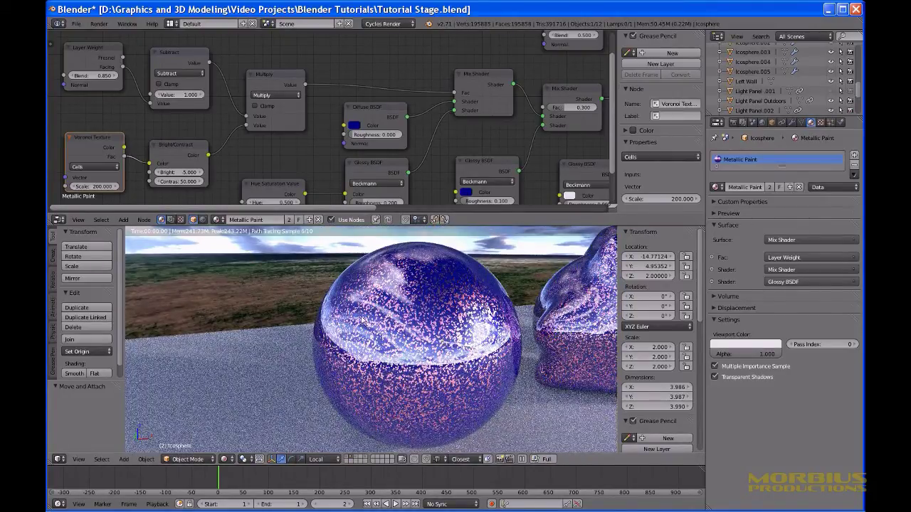
shift+middle_drag(451, 336, 397, 329)
click(102, 188)
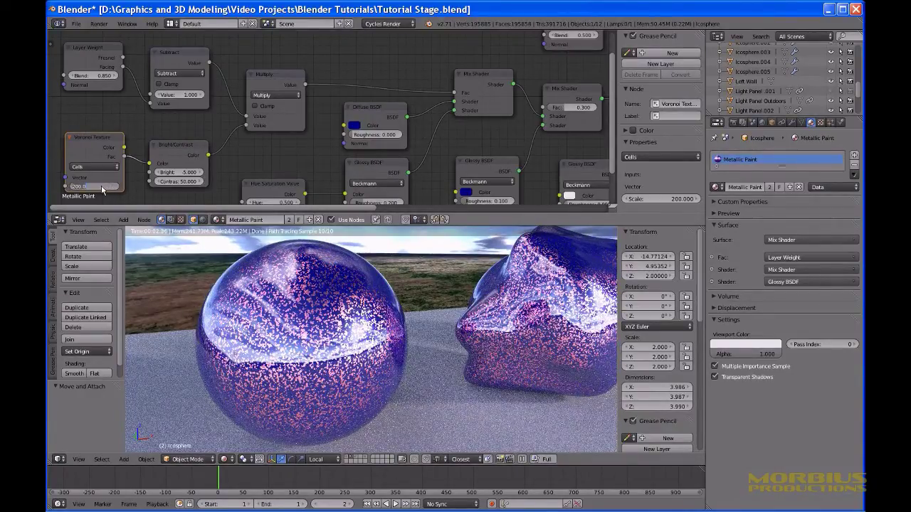
text(500)
key(Return)
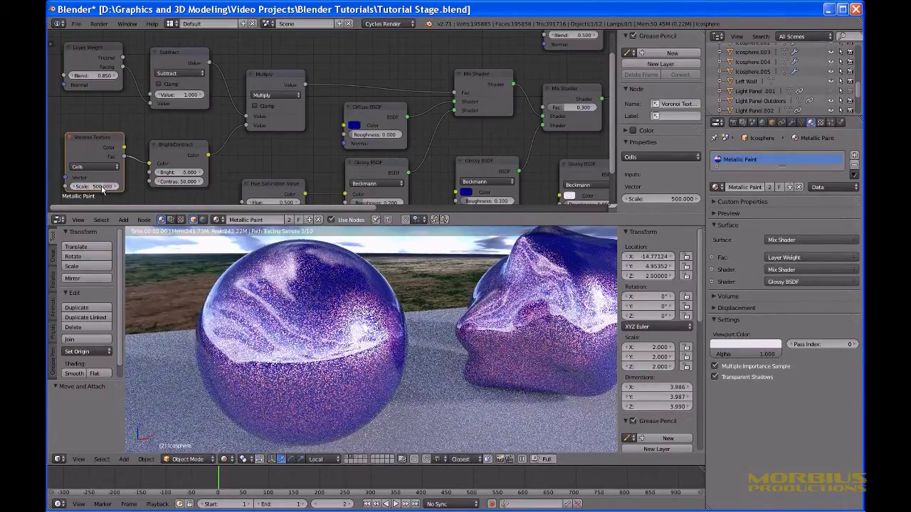
click(102, 187)
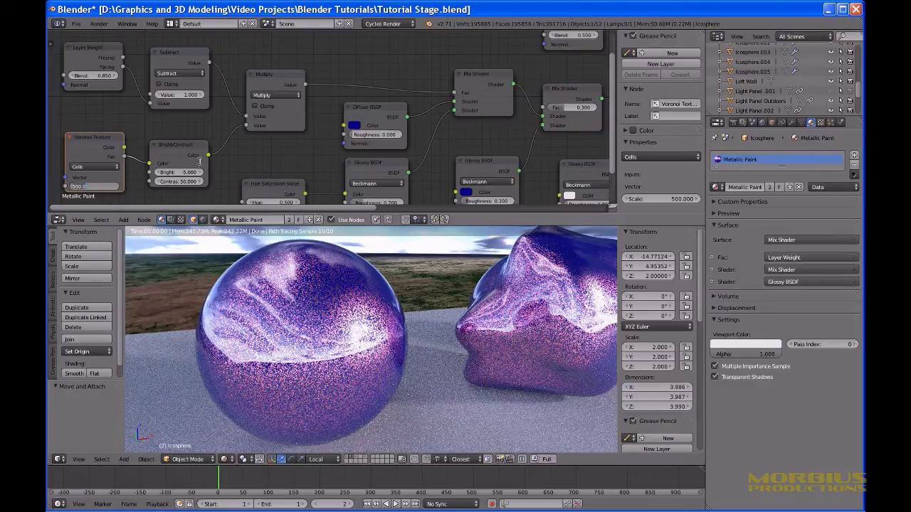
key(Escape)
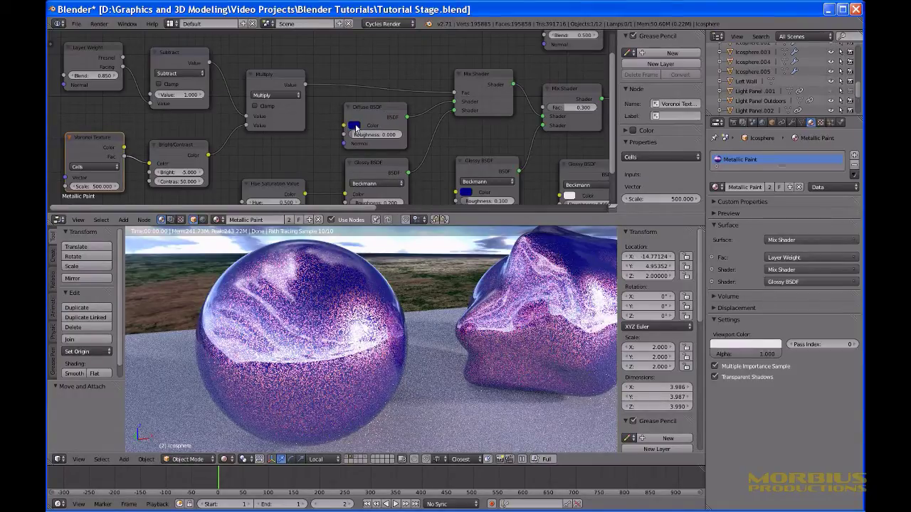
Try a roughness of 0 on the Glossy BSDF node fed by Hue Saturation Value, and return it to 0.2
middle_drag(316, 163, 287, 98)
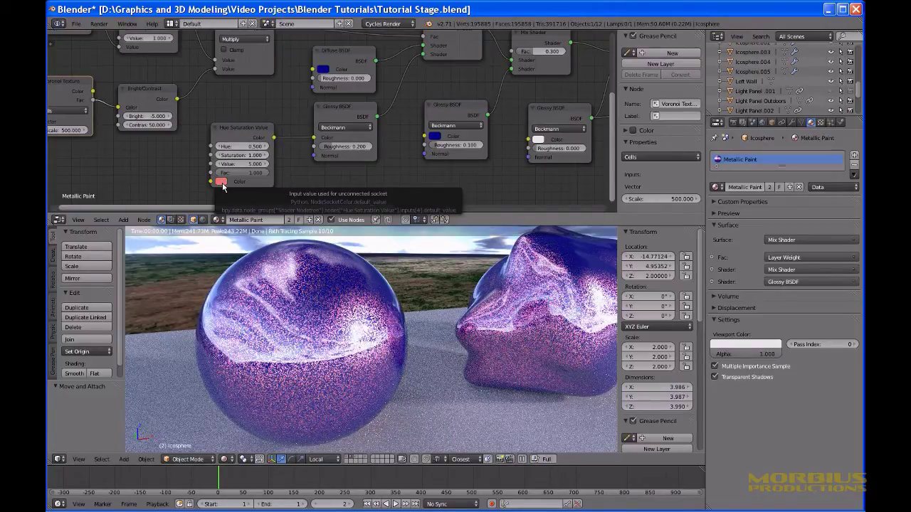
click(349, 147)
key(Return)
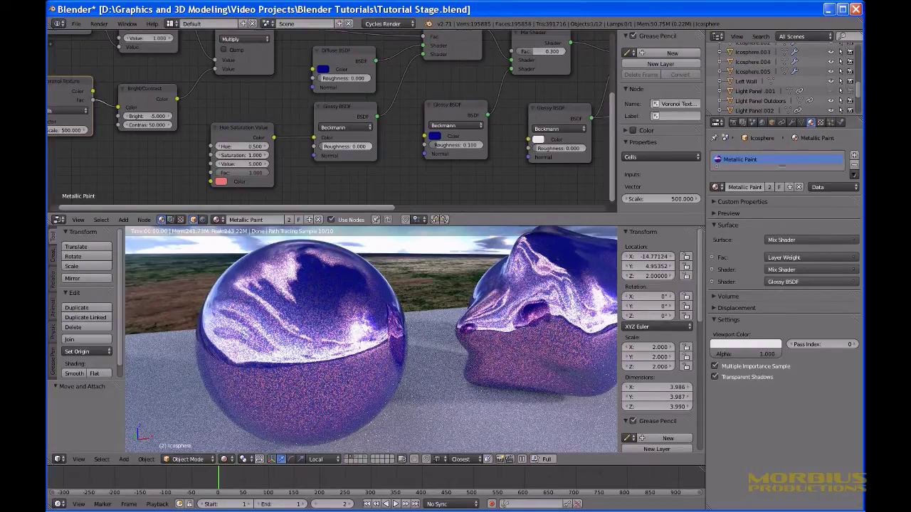
key(ctrl+z)
click(349, 147)
text(0.0)
key(Return)
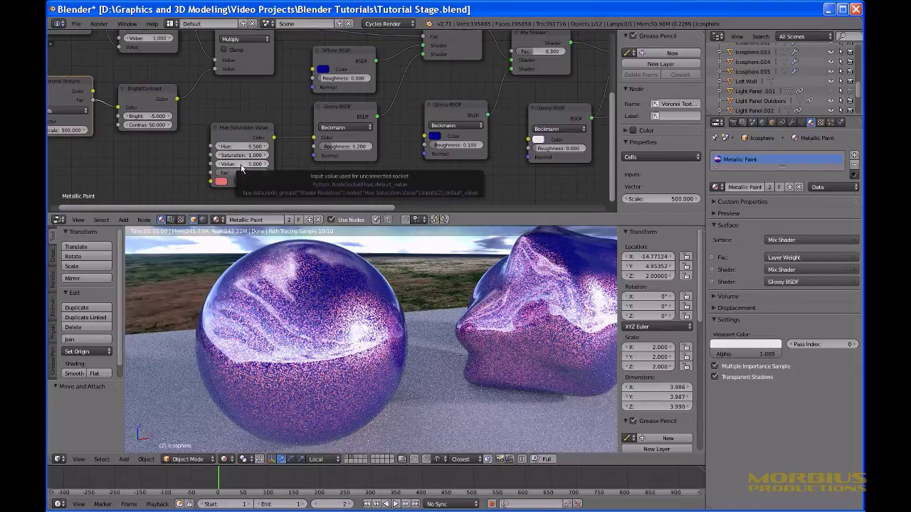
Try a saturation of 1 for the Hue Saturation Value node's red colour, and reduce it back to a light pink
mouse_move(417, 332)
middle_down()
mouse_move(407, 340)
mouse_move(415, 338)
middle_up()
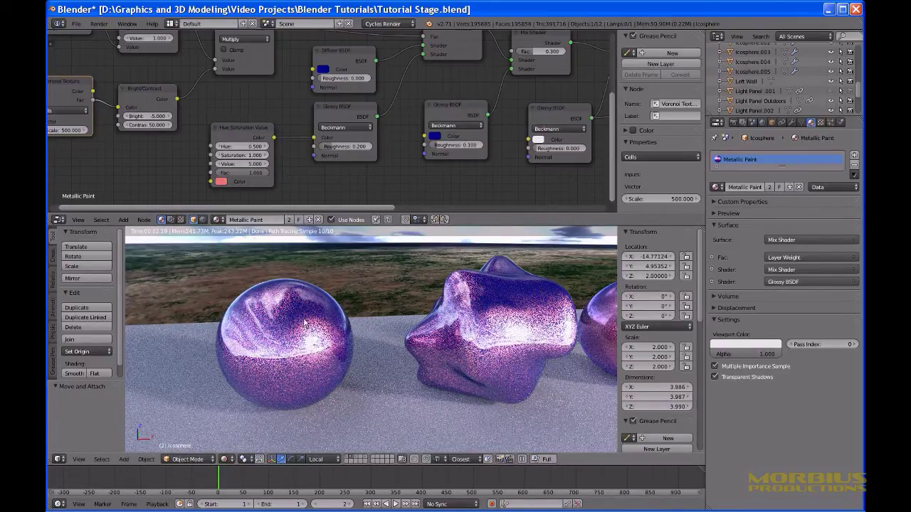
click(221, 182)
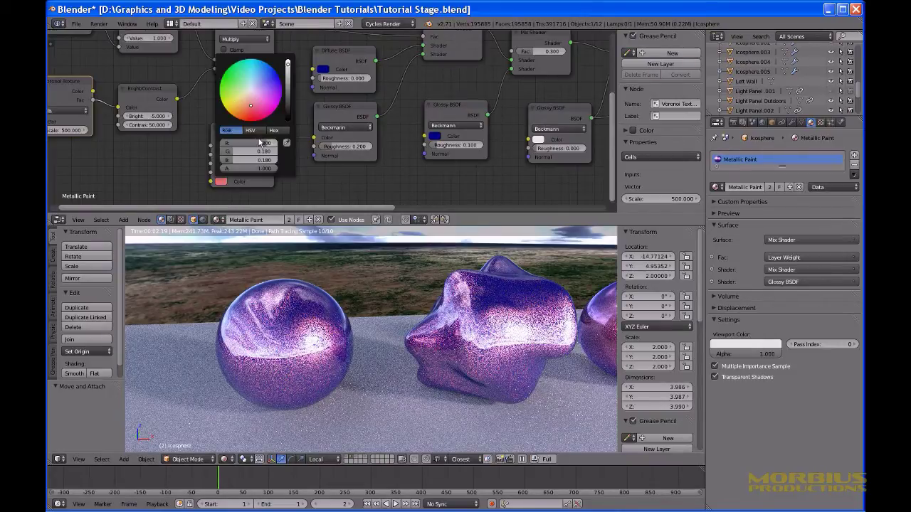
click(253, 131)
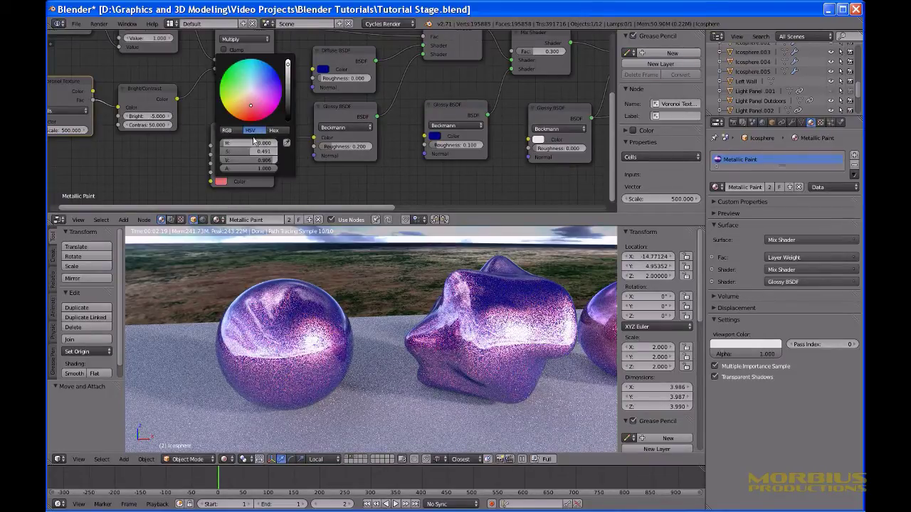
drag(249, 152, 278, 155)
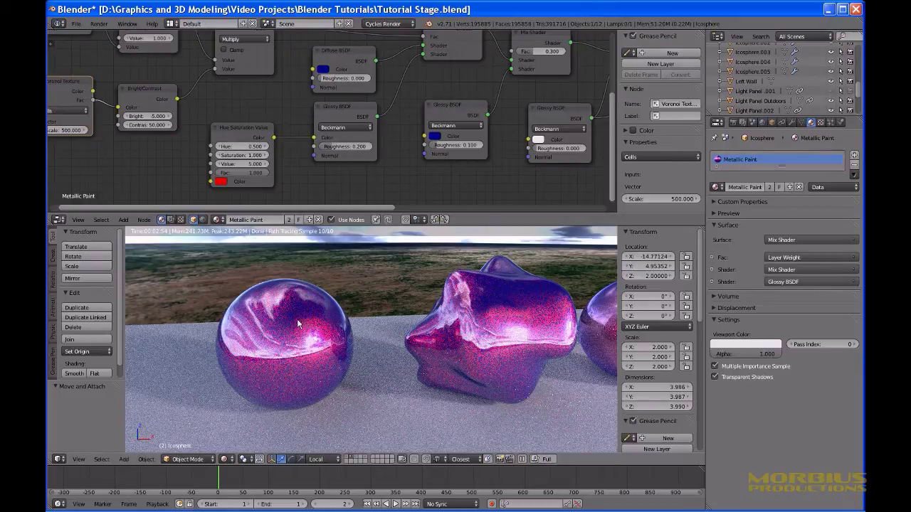
click(222, 182)
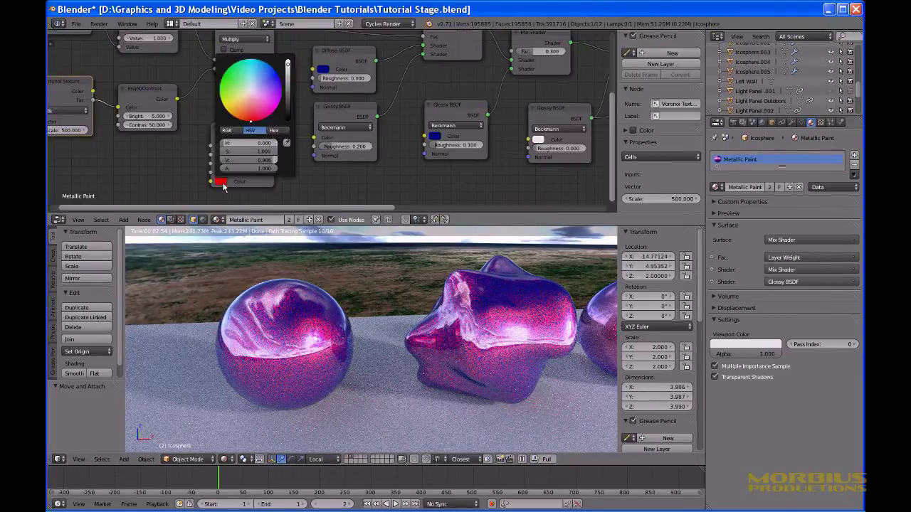
drag(280, 152, 243, 149)
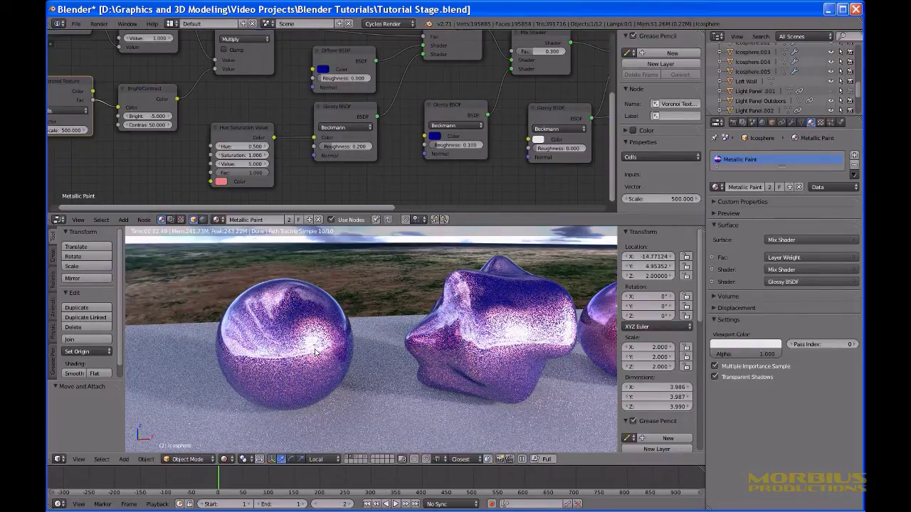
Try a roughness of 0.3 on the Glossy BSDF node for the flakes, and set it back to 0.2
click(346, 148)
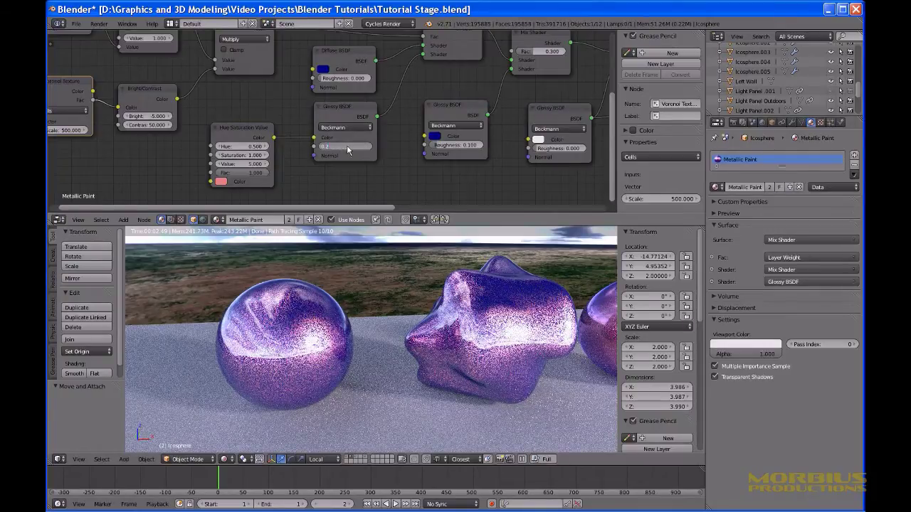
text(.3)
key(Return)
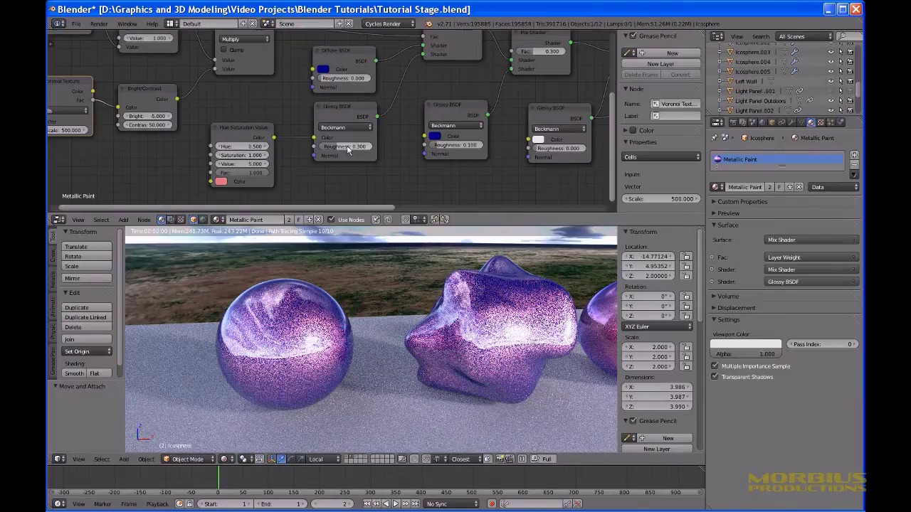
click(347, 147)
text(.2)
key(Return)
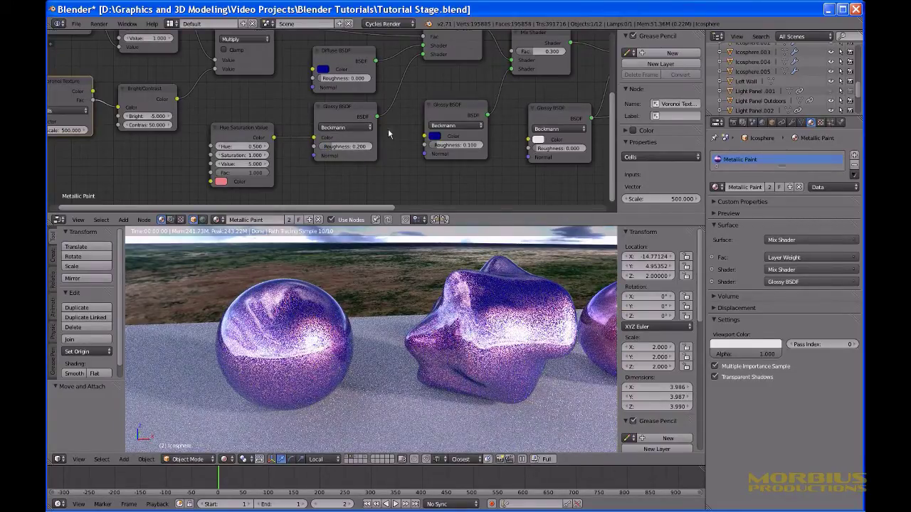
Examine the Glossy BSDF and Mix Shader nodes of the metallic paint alongside the flakes and reflections in the render
middle_drag(475, 79, 270, 119)
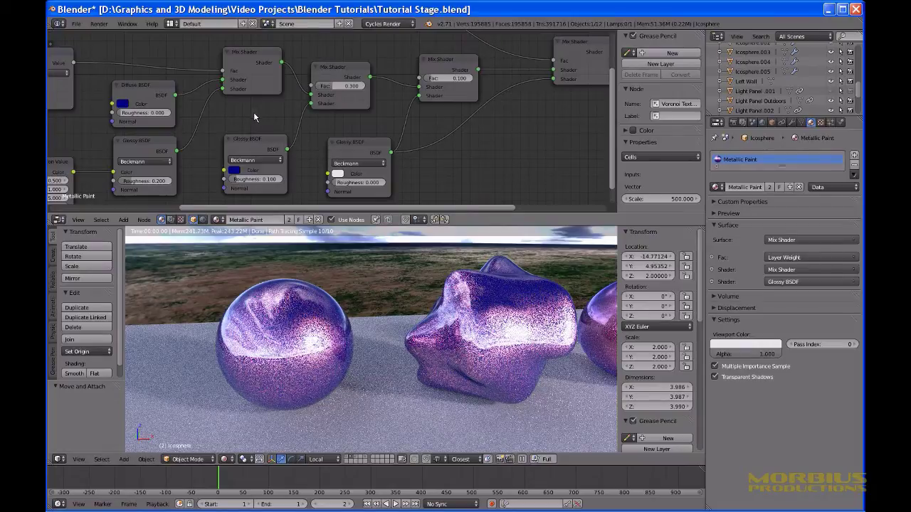
middle_drag(213, 115, 332, 107)
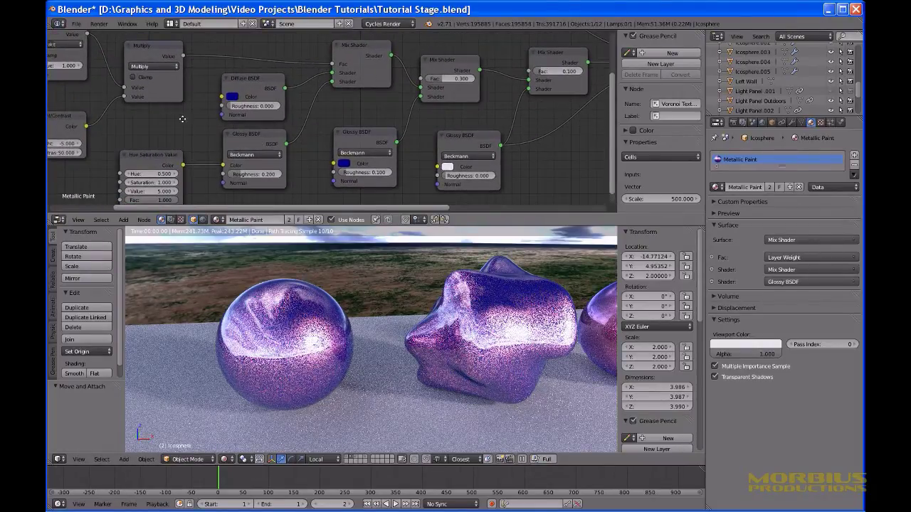
middle_drag(182, 119, 287, 137)
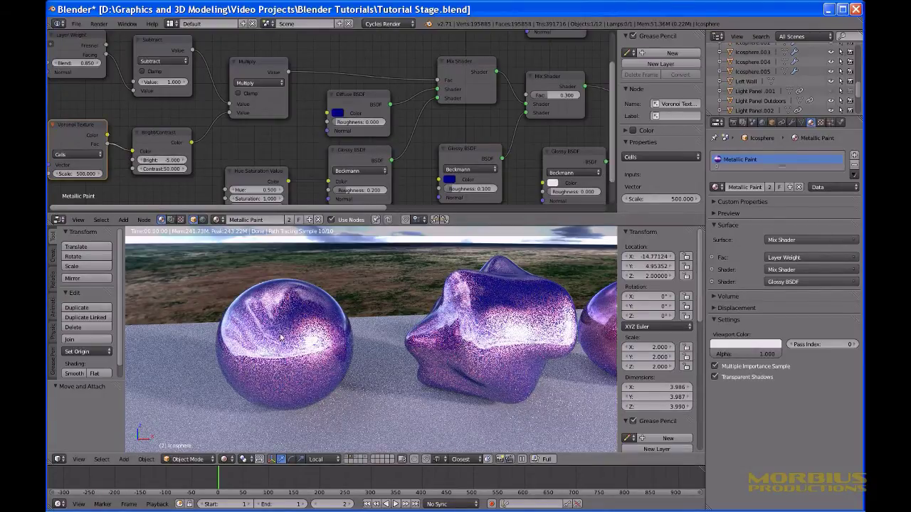
scroll(272, 339, up, 4)
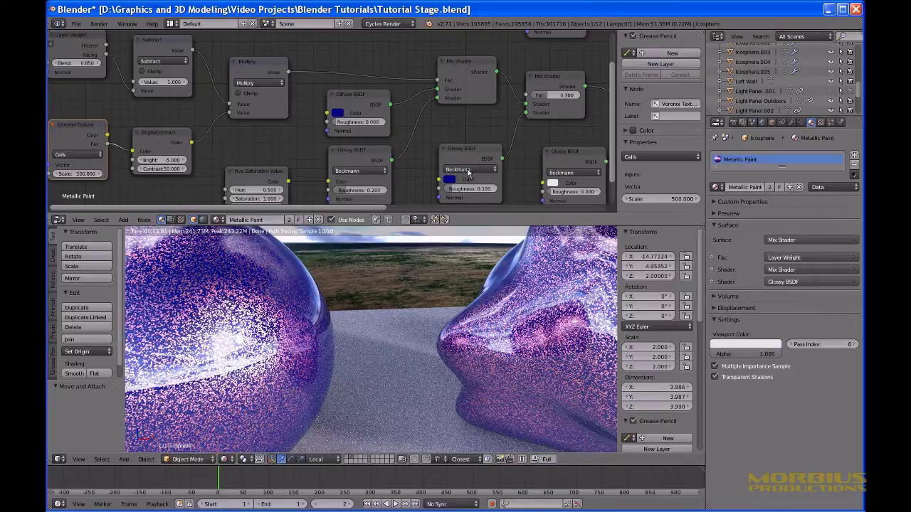
middle_drag(488, 116, 274, 99)
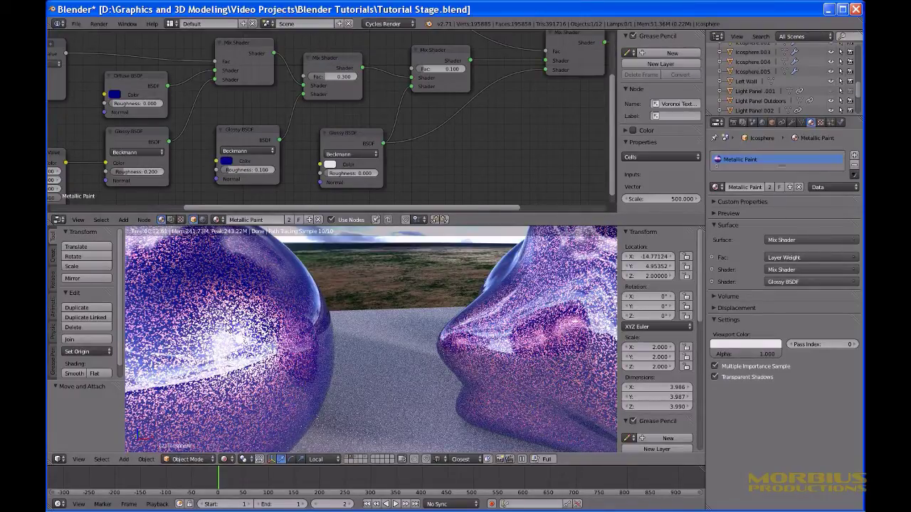
scroll(235, 345, down, 2)
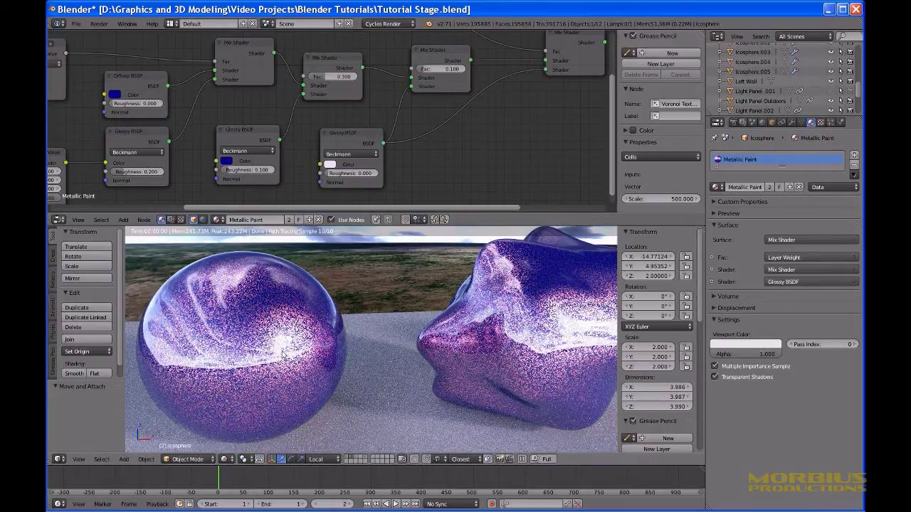
scroll(284, 353, up, 3)
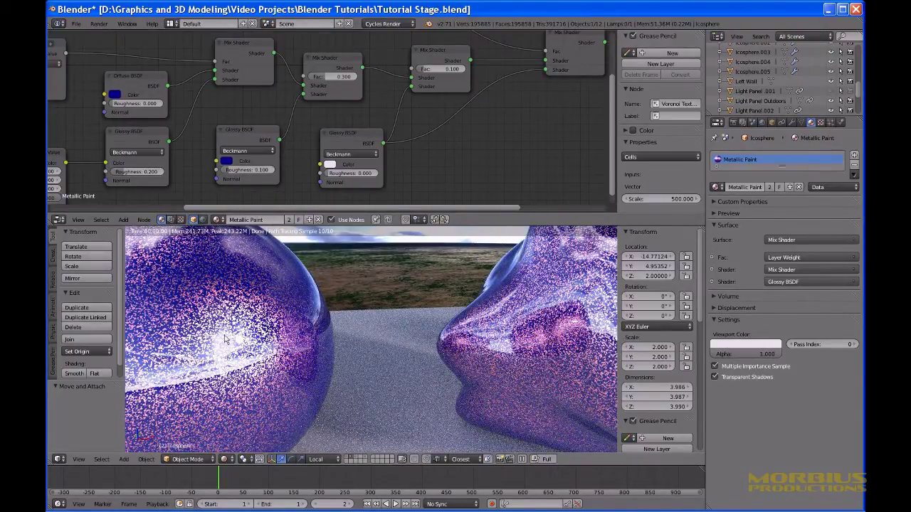
Cut the link between the Background and World Output nodes in the world's node tree
click(204, 221)
middle_drag(535, 145, 304, 186)
ctrl+right_drag(312, 63, 311, 107)
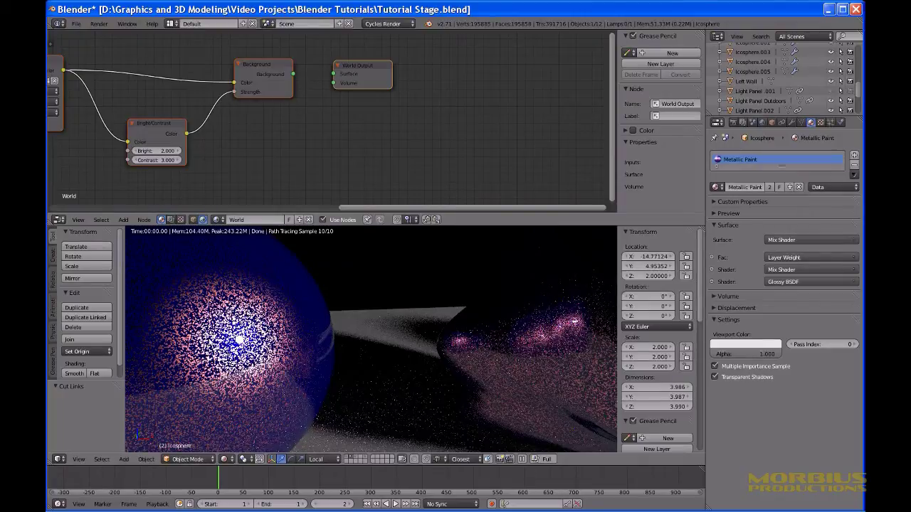
Return to the Metallic Paint node tree and examine its glossy and Mix Shader nodes with the sky lighting removed
click(193, 220)
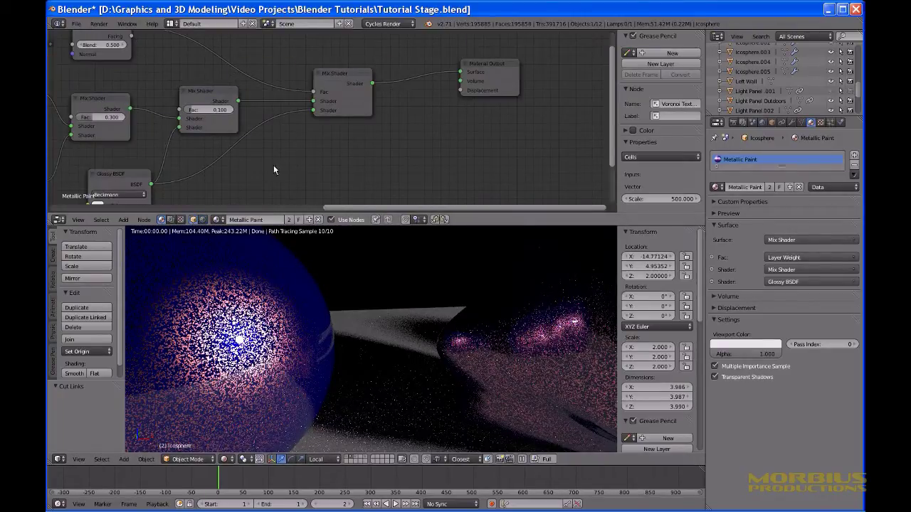
middle_drag(274, 170, 429, 136)
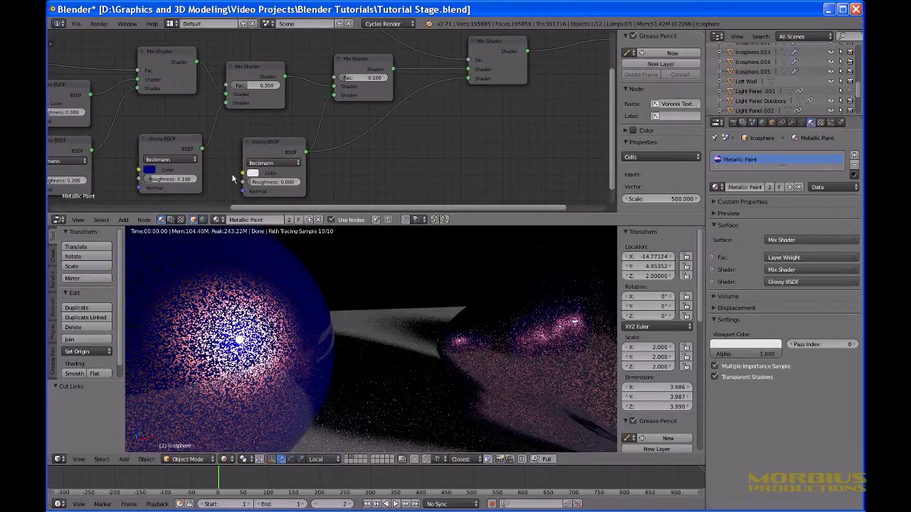
middle_drag(343, 173, 445, 160)
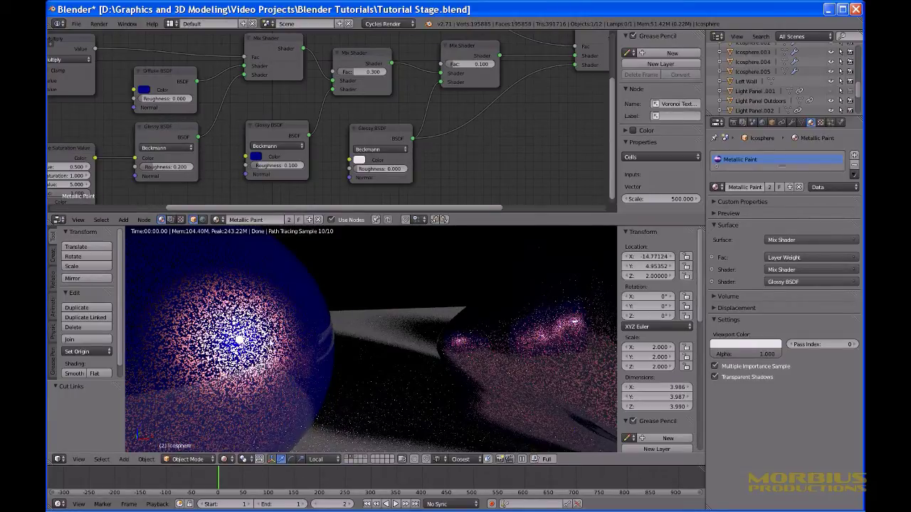
Reconnect the Background node's output to the World Output node's Surface input in the world's node tree
click(204, 220)
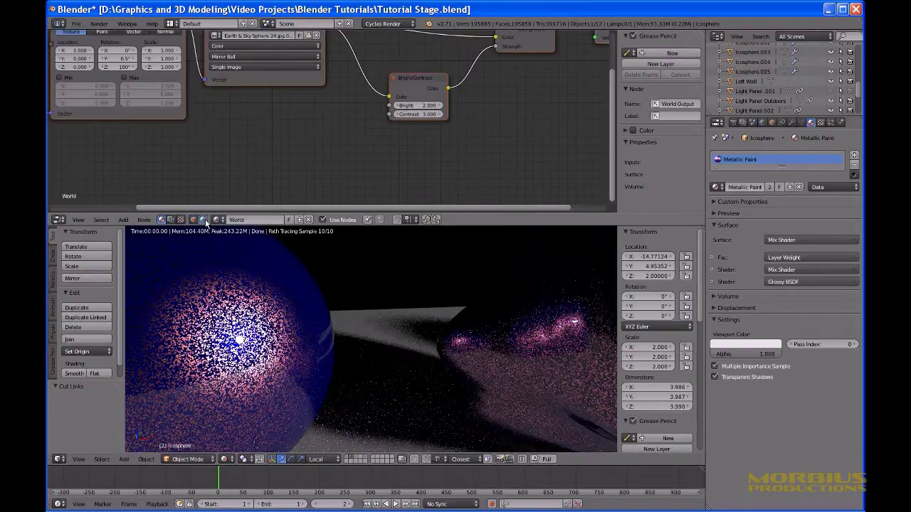
middle_drag(558, 110, 347, 174)
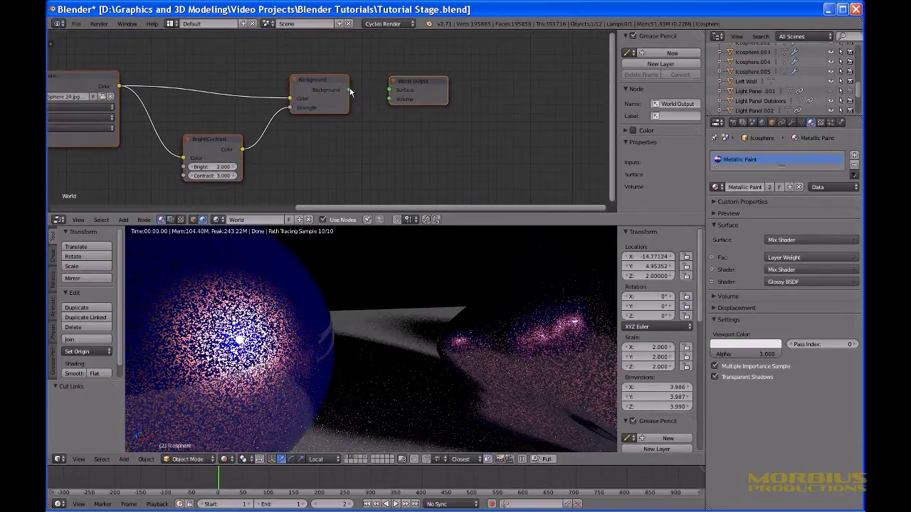
drag(349, 90, 390, 90)
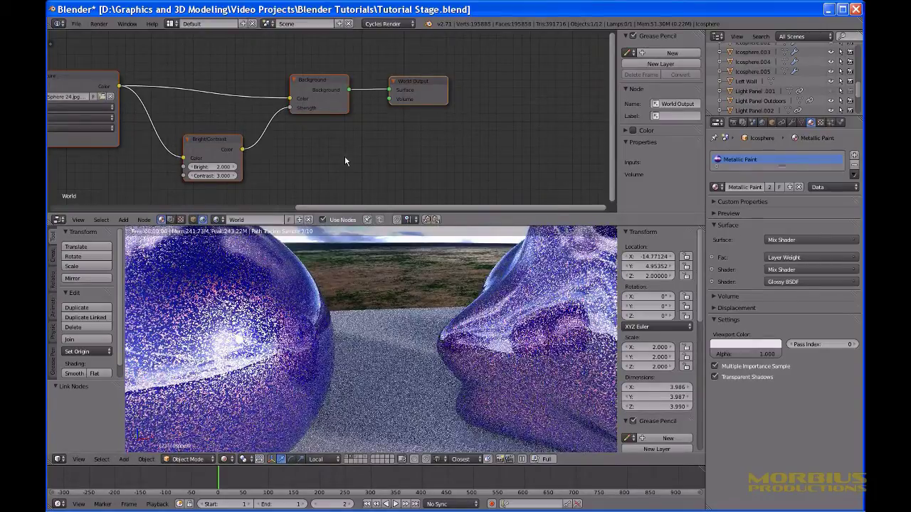
Return to the Metallic Paint nodes and set the white Glossy BSDF's distribution to Sharp
click(193, 220)
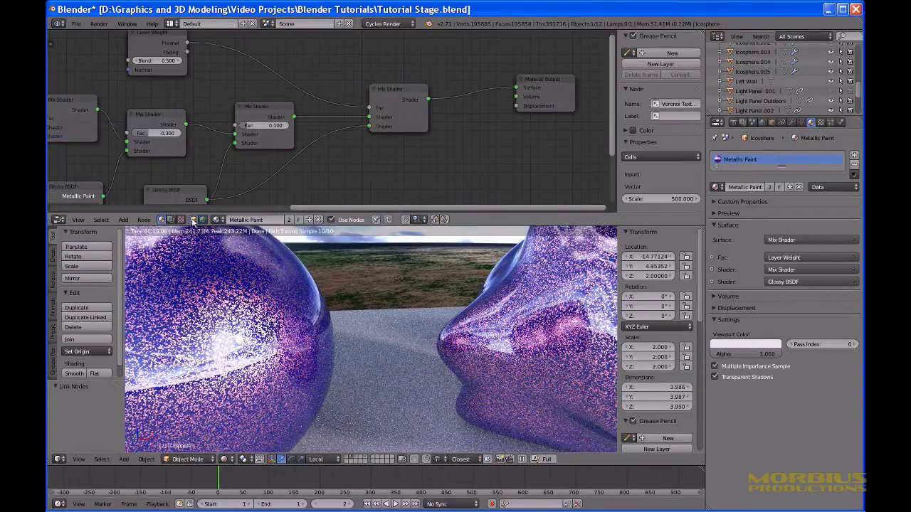
scroll(372, 299, down, 3)
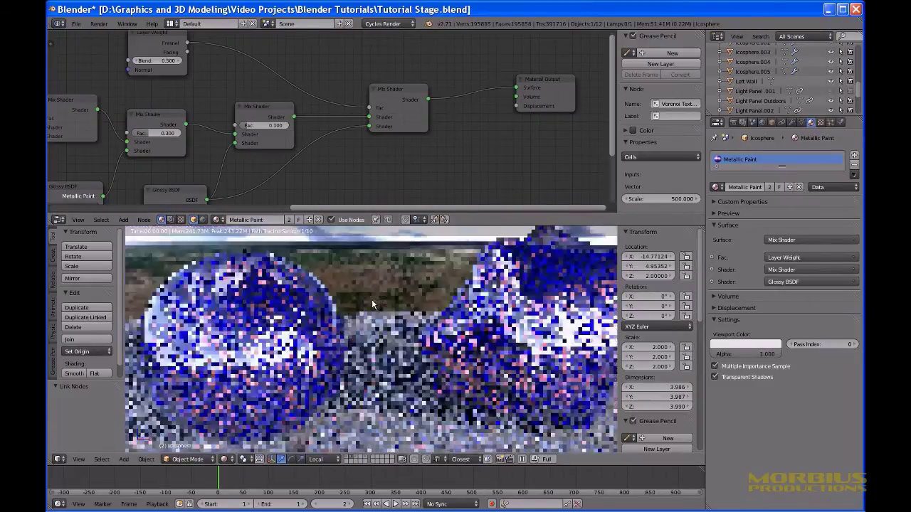
scroll(371, 303, down, 2)
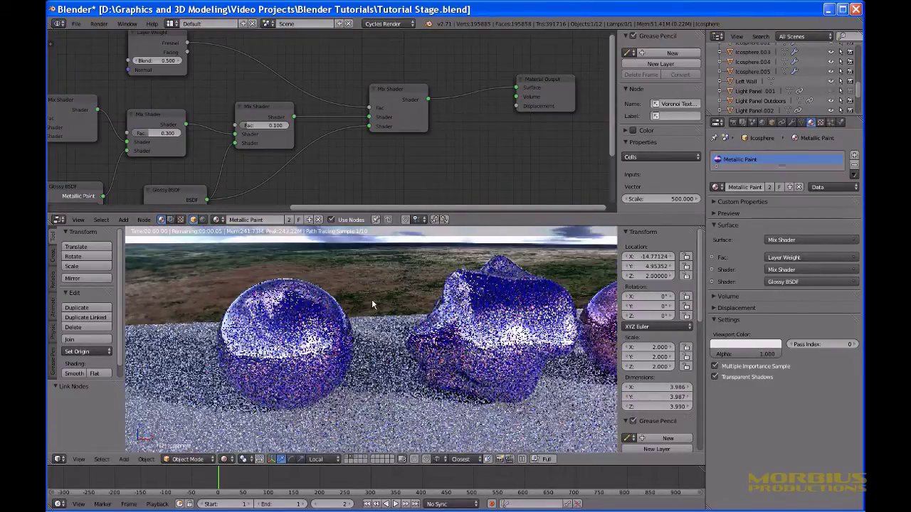
middle_drag(333, 174, 385, 139)
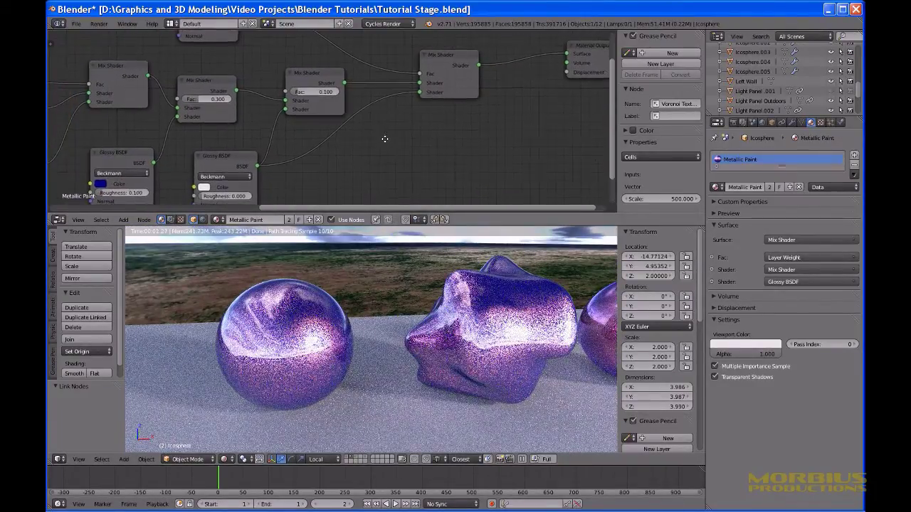
click(232, 176)
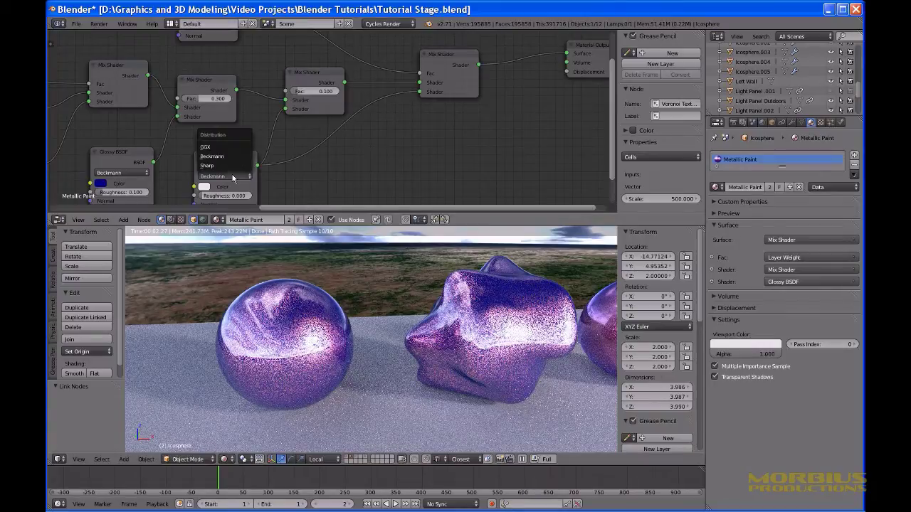
click(214, 165)
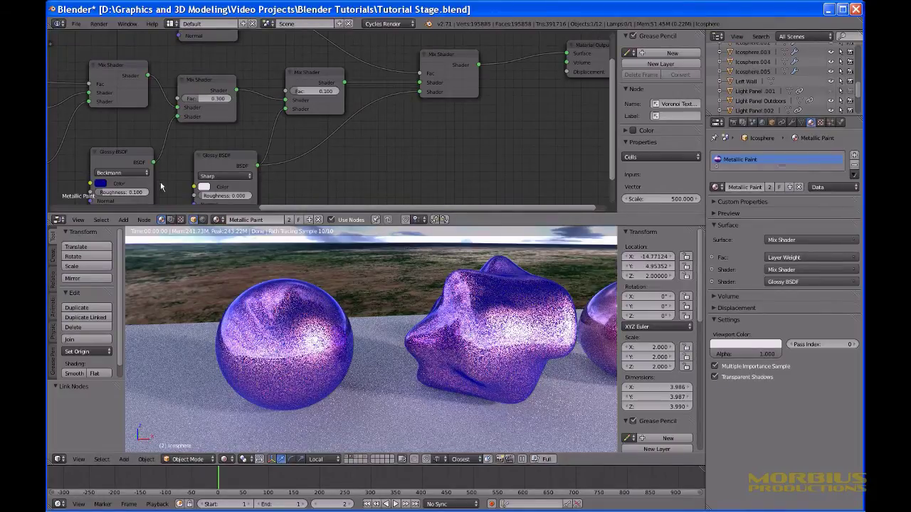
Set the white Glossy BSDF's distribution back to Beckmann
middle_drag(358, 175, 368, 159)
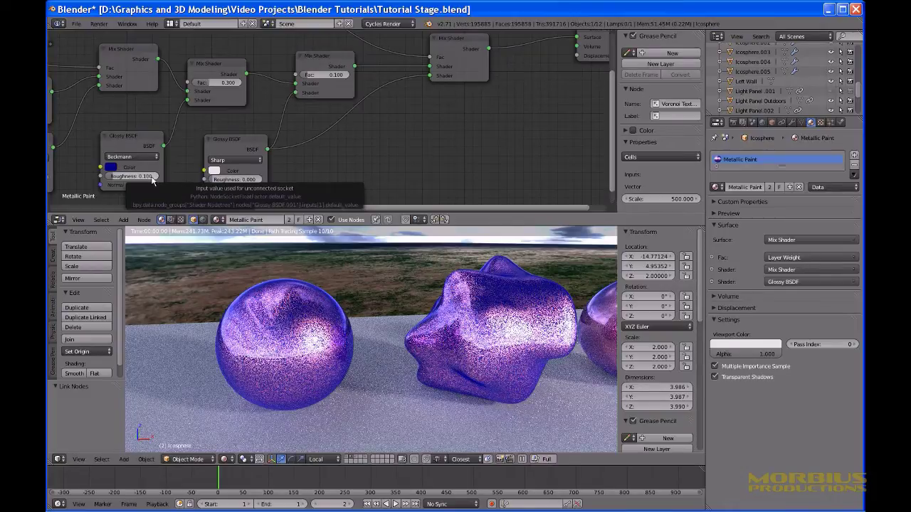
click(237, 163)
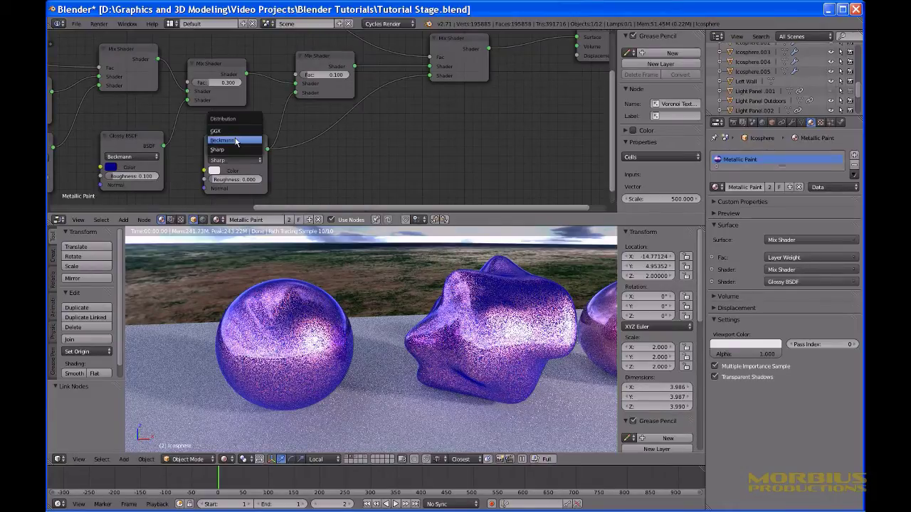
click(235, 140)
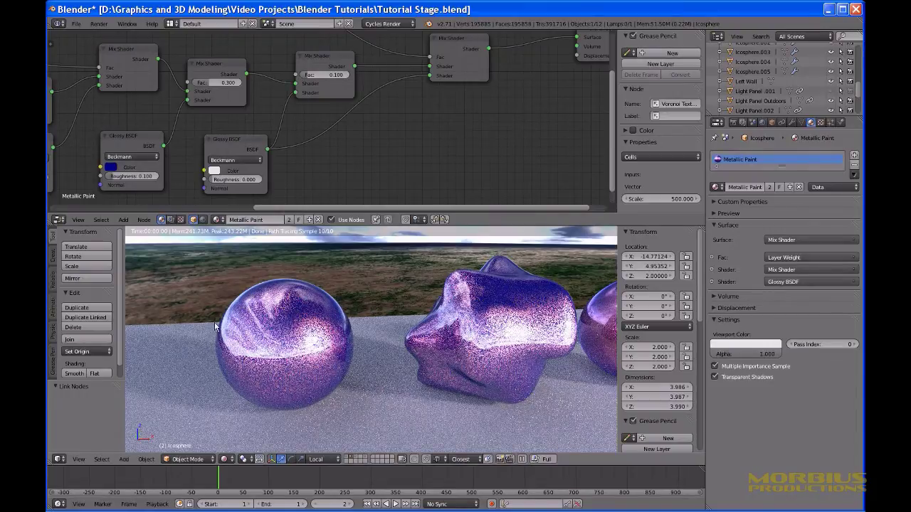
Compare the Sharp and Beckmann distributions on the white Glossy BSDF, leaving it set to Sharp
click(236, 161)
click(234, 150)
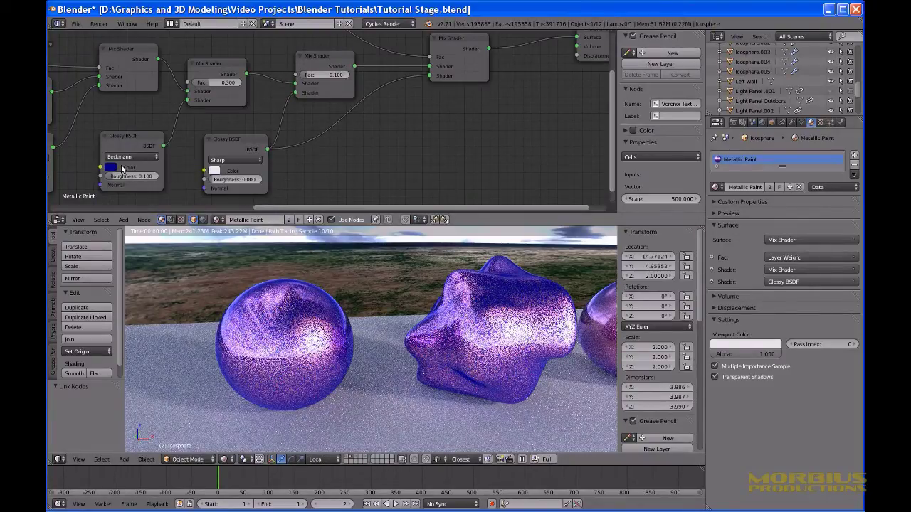
click(236, 158)
click(240, 141)
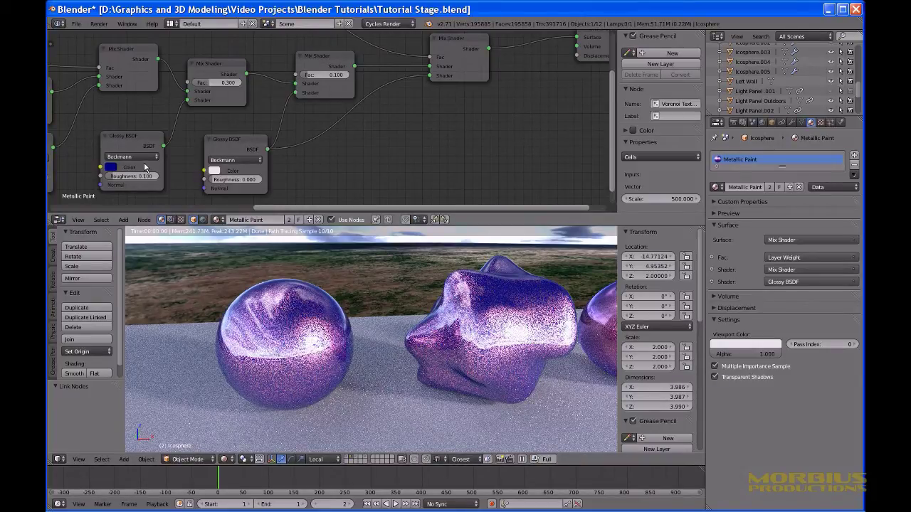
click(243, 162)
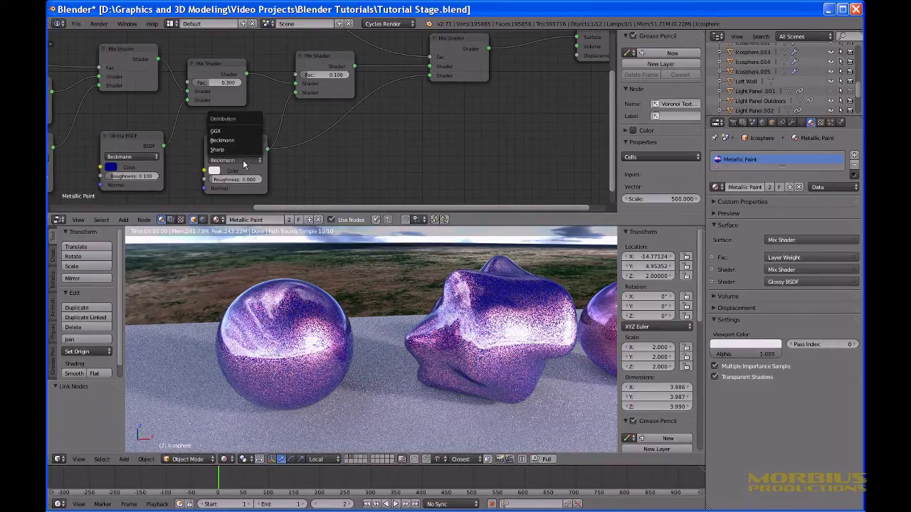
click(224, 150)
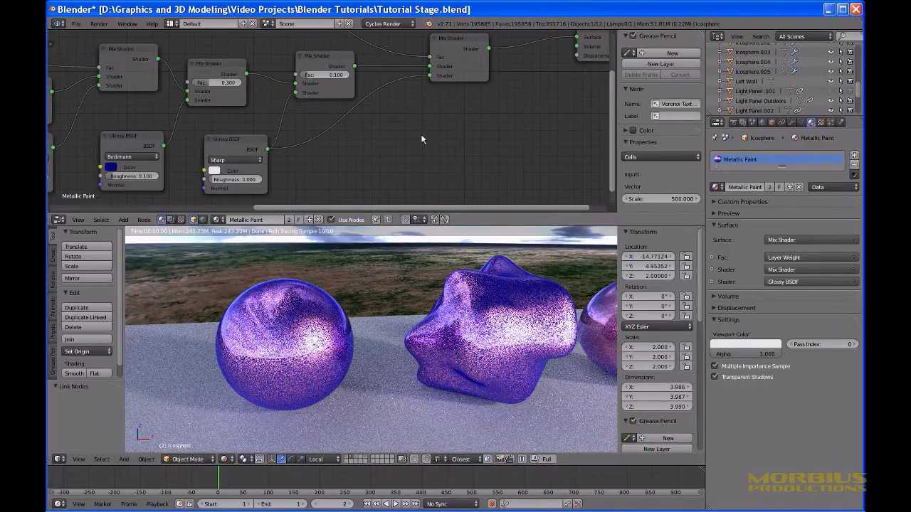
Set the factor of the Mix Shader that blends in the white Glossy BSDF to 0.2
middle_drag(418, 134, 410, 150)
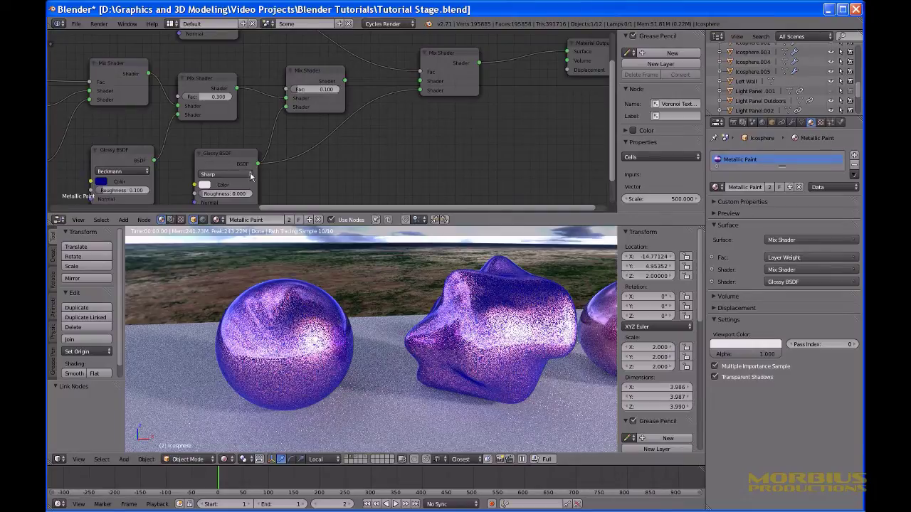
click(316, 91)
text(0.2)
key(Return)
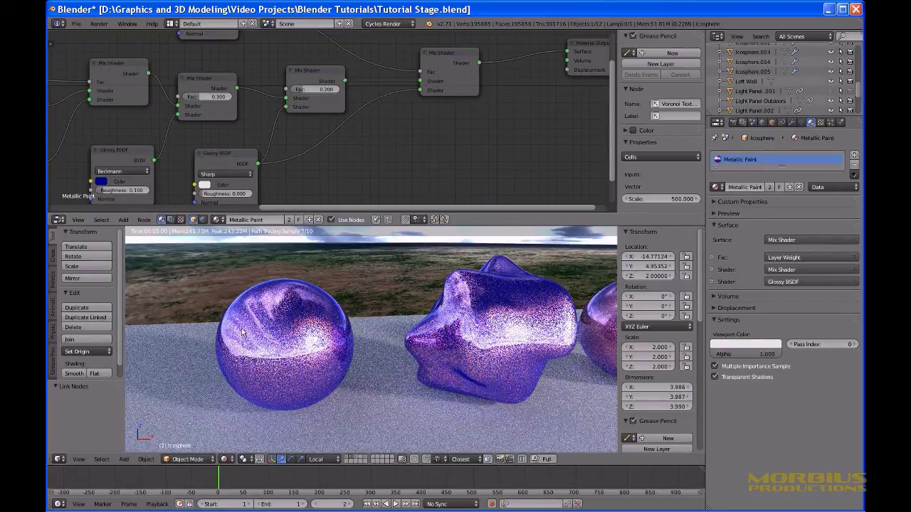
Raise the factor of the Mix Shader that blends in the white Glossy BSDF to 0.3
click(321, 90)
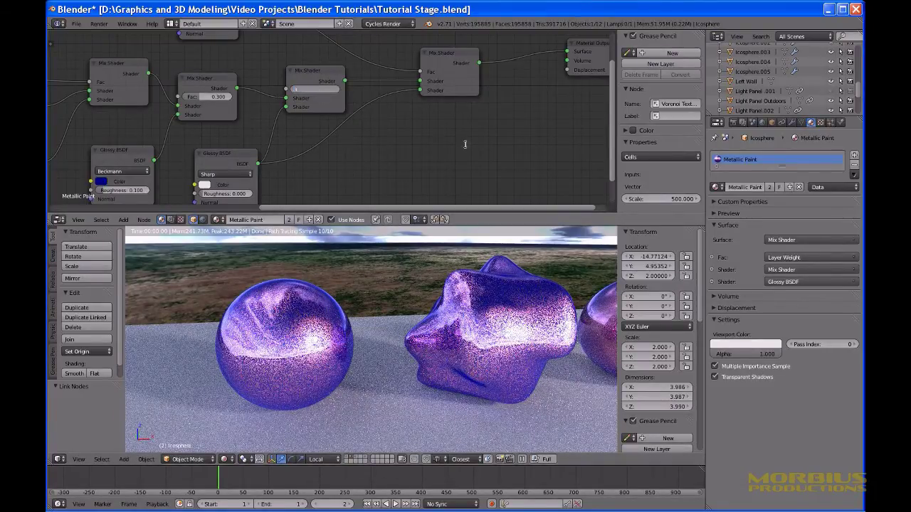
text(0.3)
key(Return)
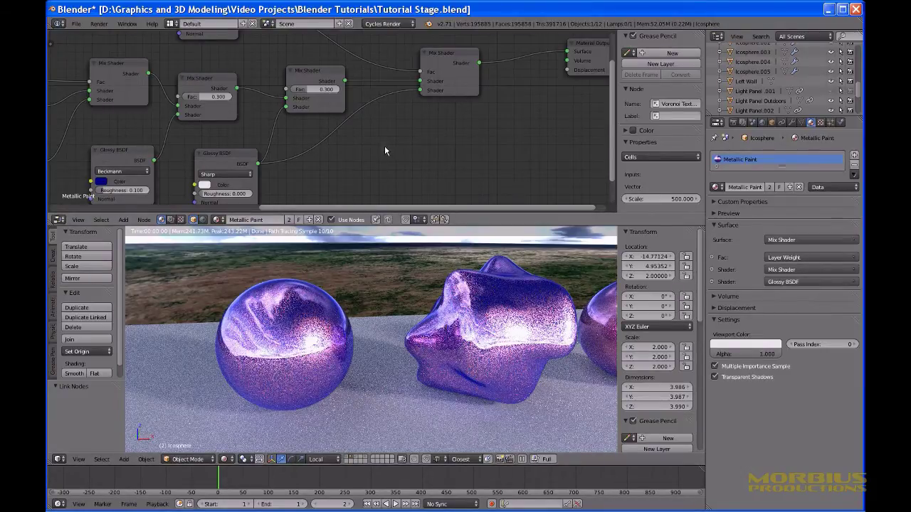
Review the Layer Weight and final Mix Shader nodes, and set the white gloss Mix Shader's factor back to 0.2
scroll(384, 146, down, 1)
middle_drag(385, 149, 340, 185)
scroll(334, 163, down, 1)
scroll(337, 152, down, 1)
scroll(340, 176, up, 2)
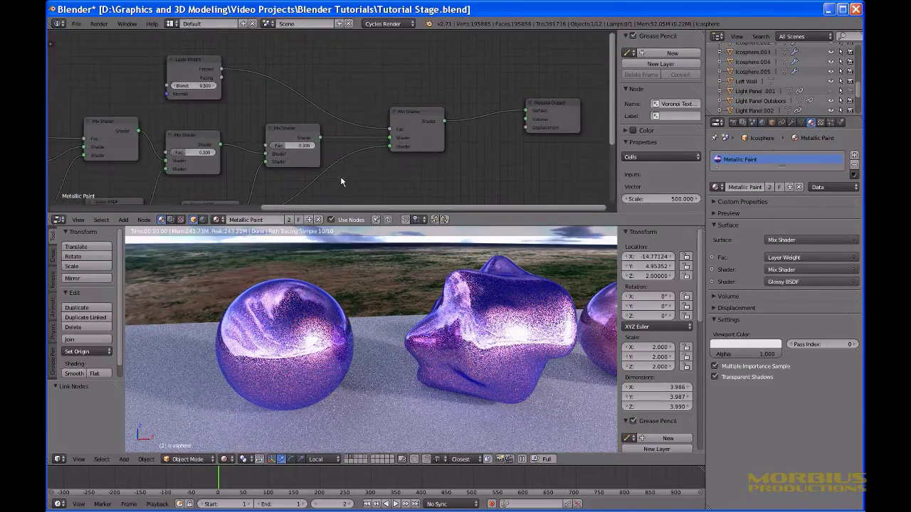
scroll(341, 176, up, 3)
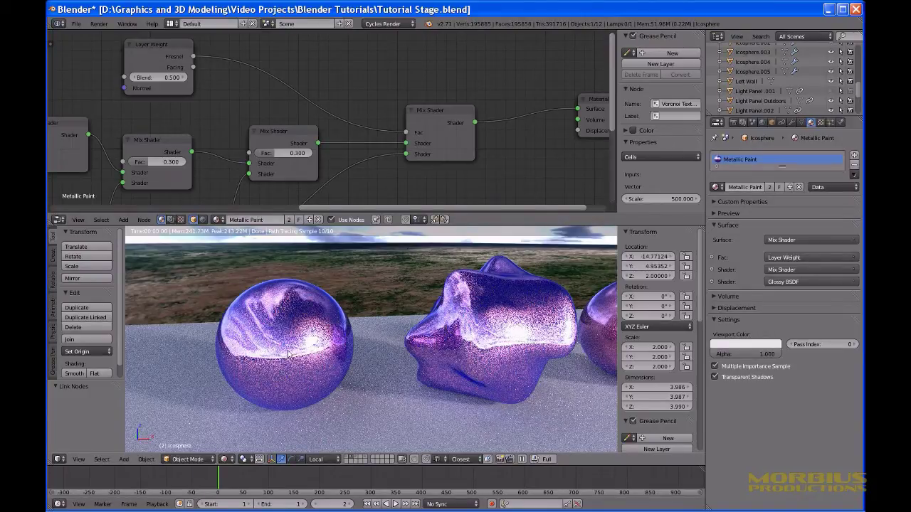
click(288, 153)
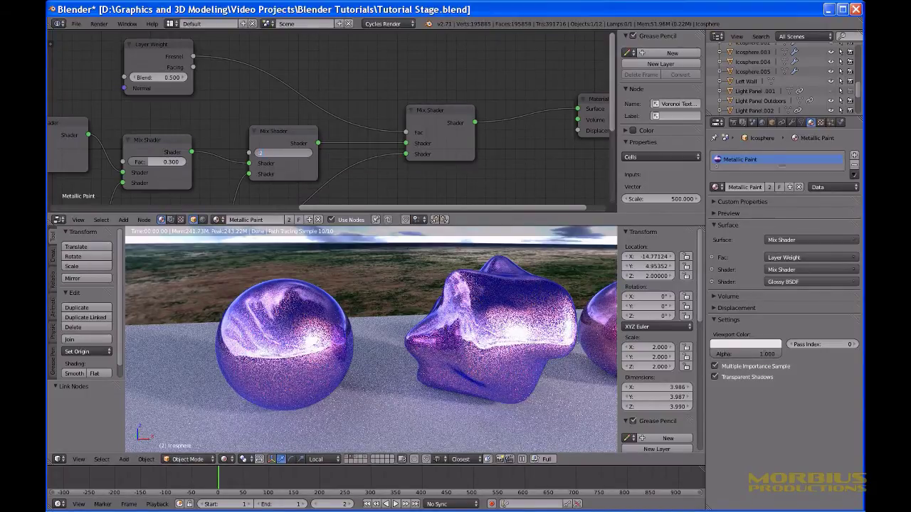
text(.2)
key(Return)
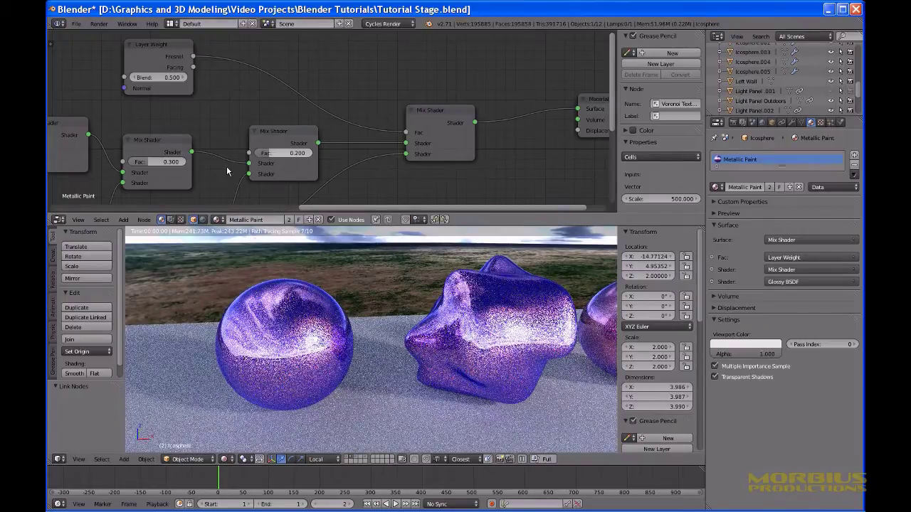
Set the Voronoi Texture node's scale to 1000 in the Metallic Paint node tree
middle_drag(190, 183, 199, 115)
scroll(272, 164, down, 6)
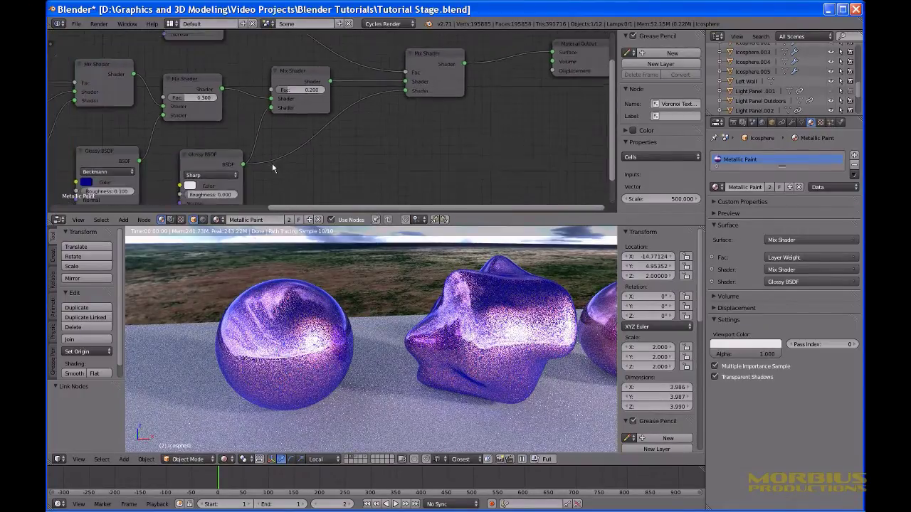
middle_drag(273, 167, 377, 168)
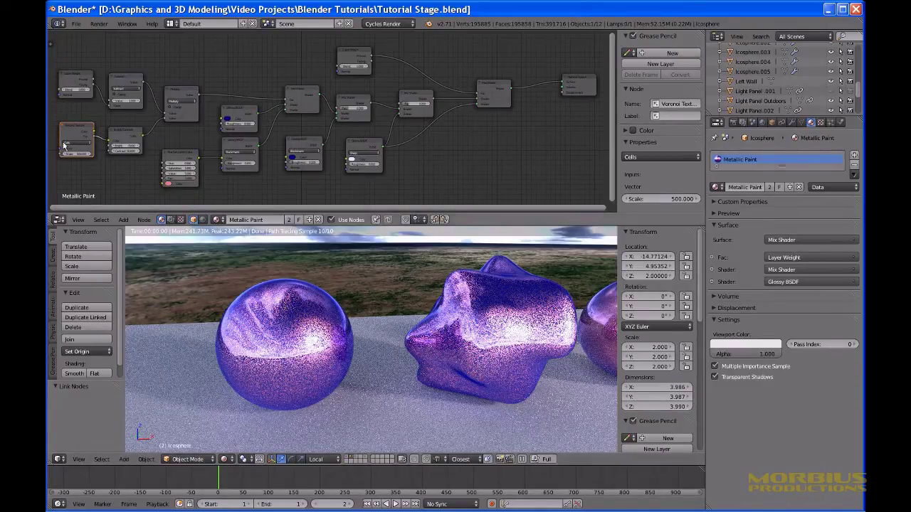
scroll(84, 166, up, 2)
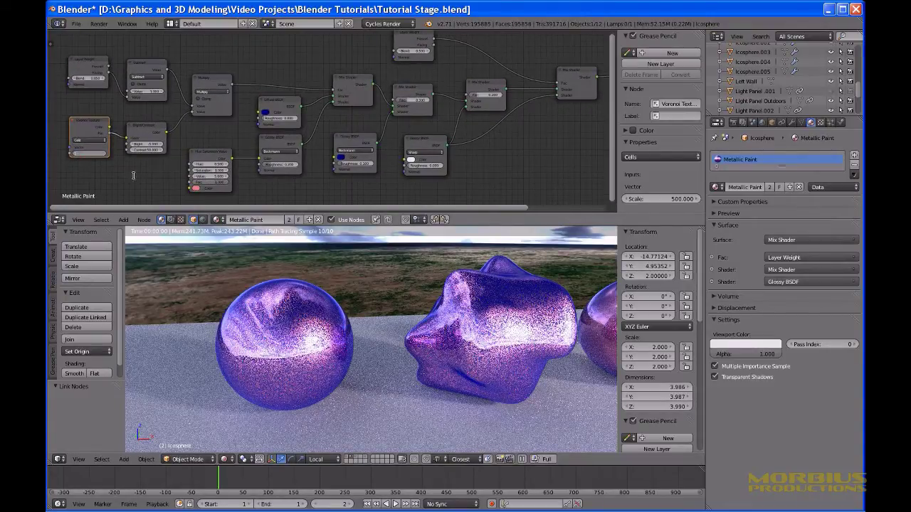
key(Return)
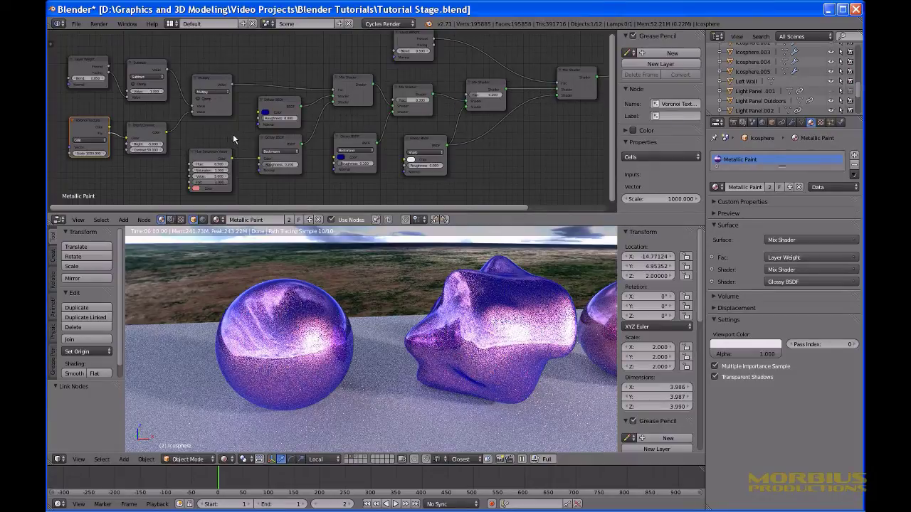
Set the contrast of the Bright/Contrast node after the Voronoi Texture to 20
mouse_move(237, 134)
middle_down()
mouse_move(213, 131)
mouse_move(232, 132)
middle_up()
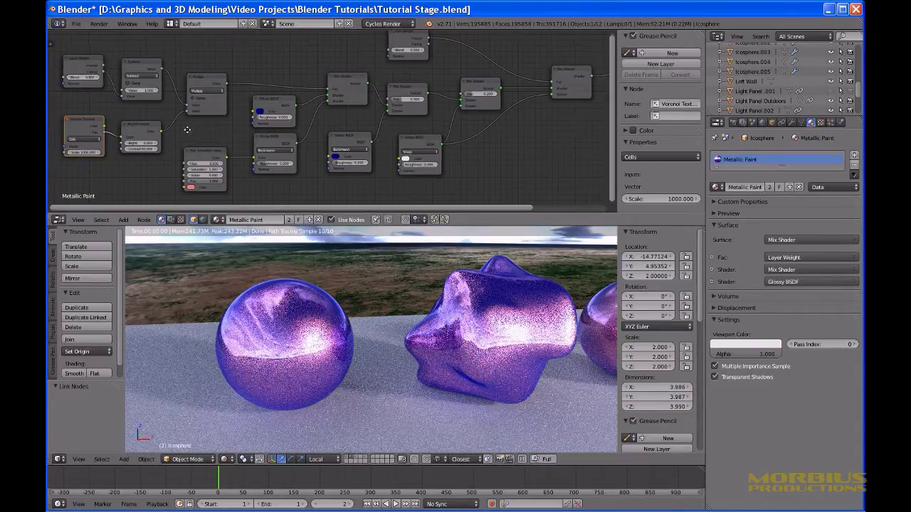
middle_drag(188, 130, 221, 134)
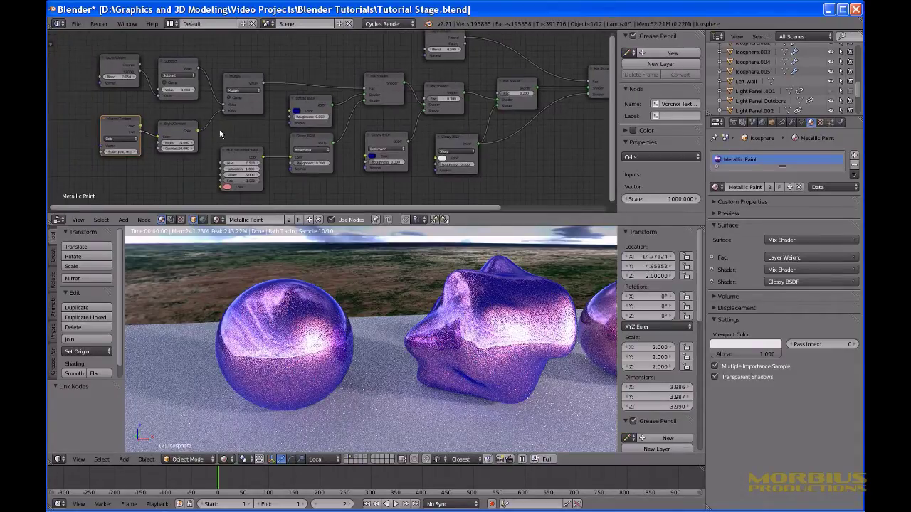
click(175, 149)
text(20)
key(Return)
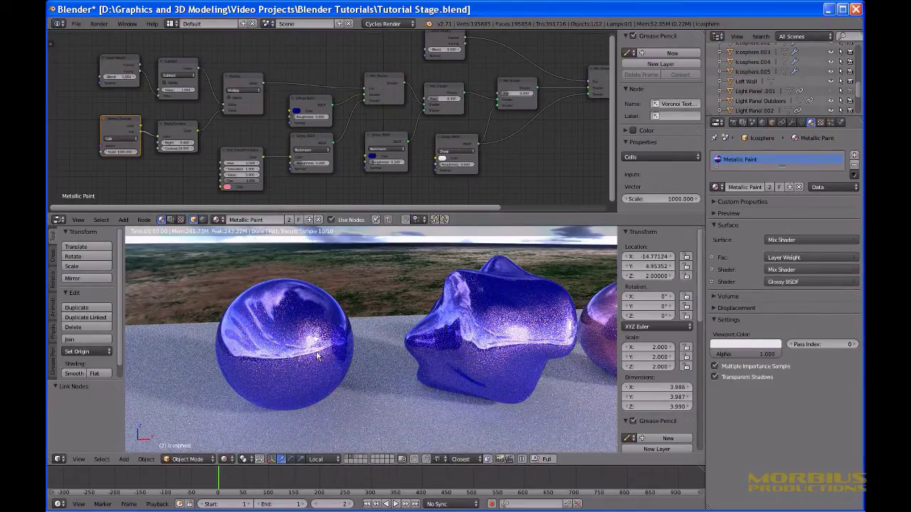
Set the Bright/Contrast node's Bright value to 0 and inspect the flakes on the sphere up close
scroll(168, 160, up, 1)
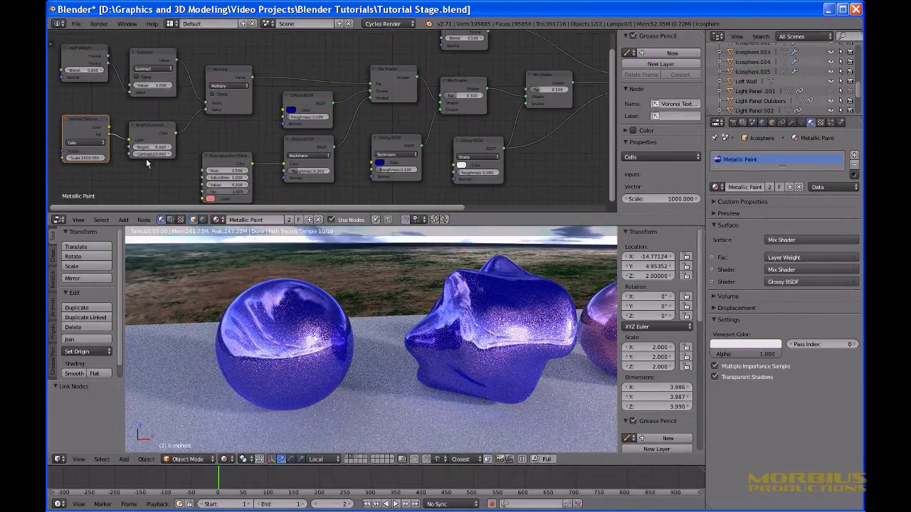
click(152, 148)
key(Return)
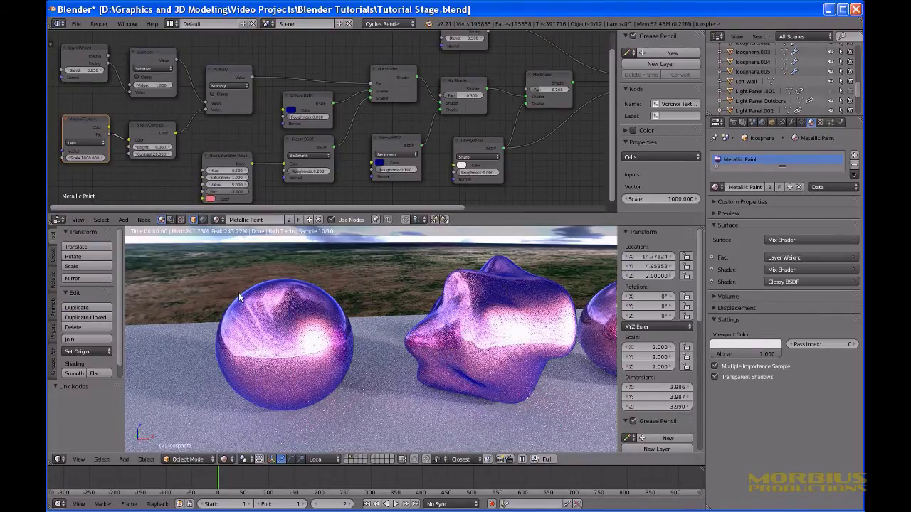
scroll(239, 298, up, 5)
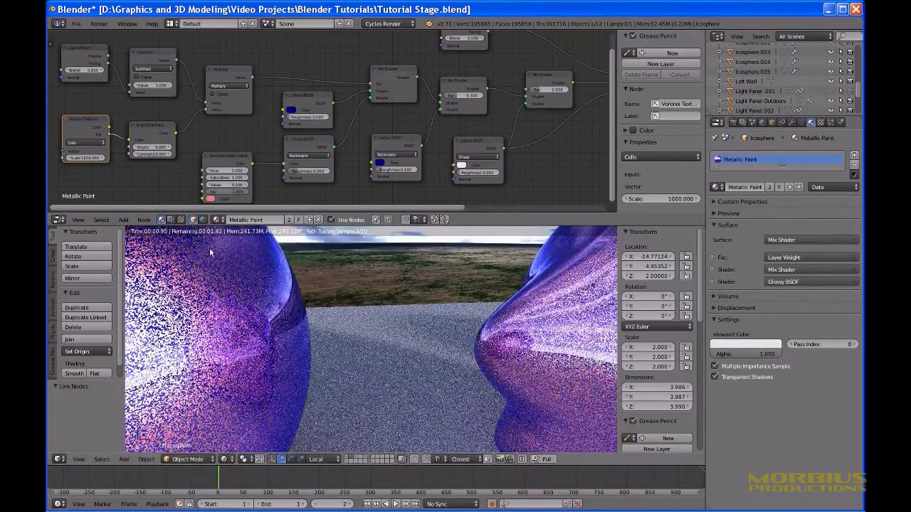
Set the Bright/Contrast node's Bright value to -2 and check the flakes on the metallic objects
click(151, 148)
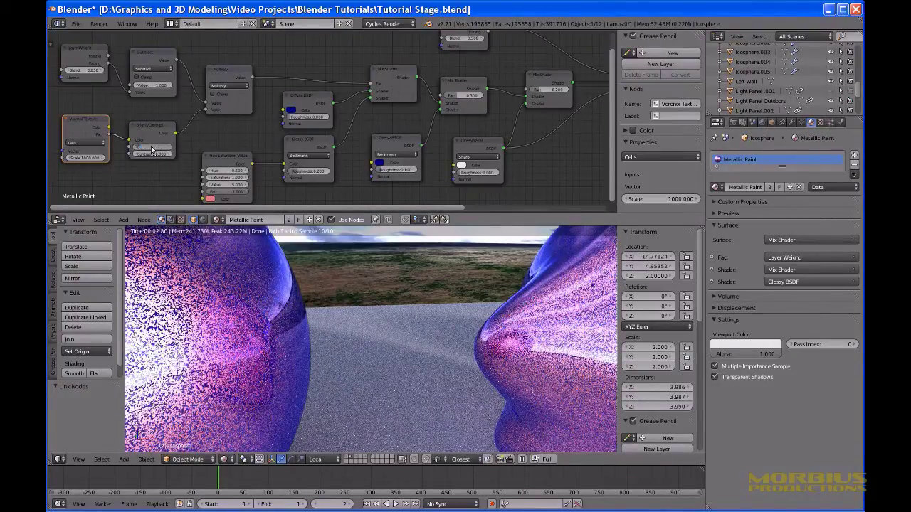
key(Return)
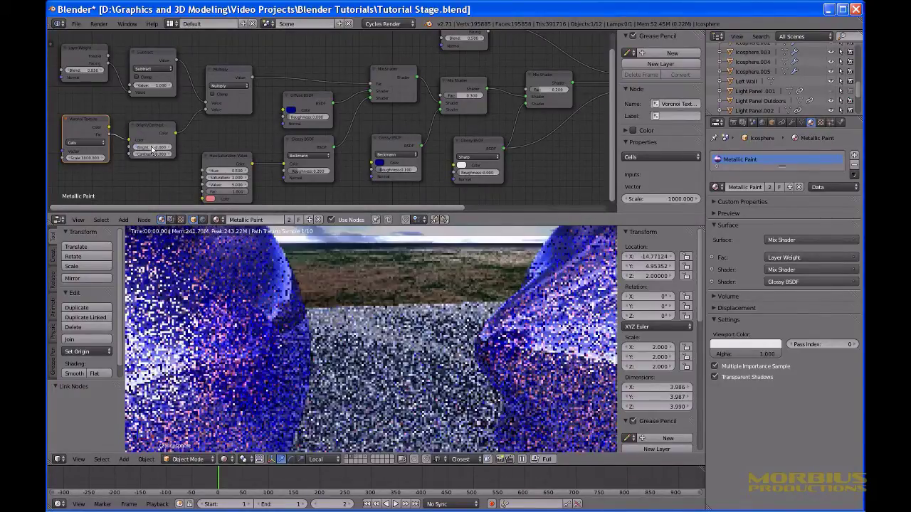
scroll(180, 273, down, 2)
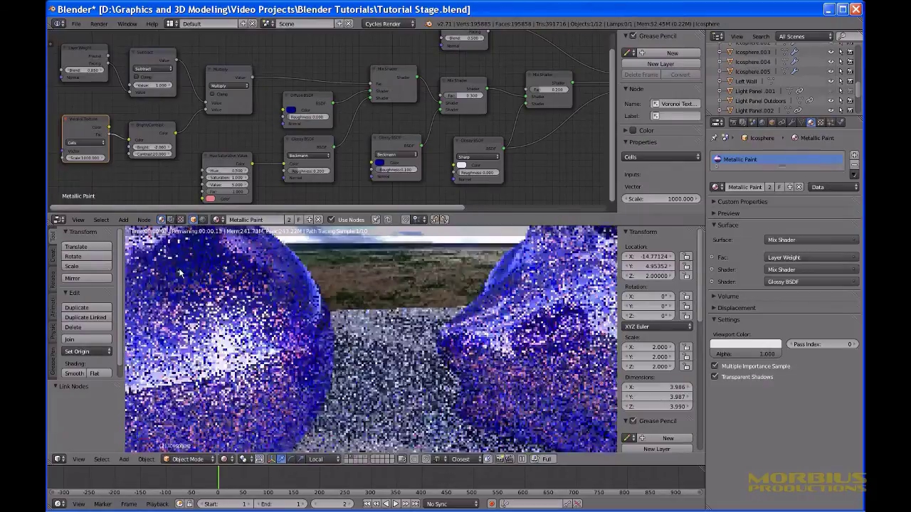
scroll(180, 273, down, 1)
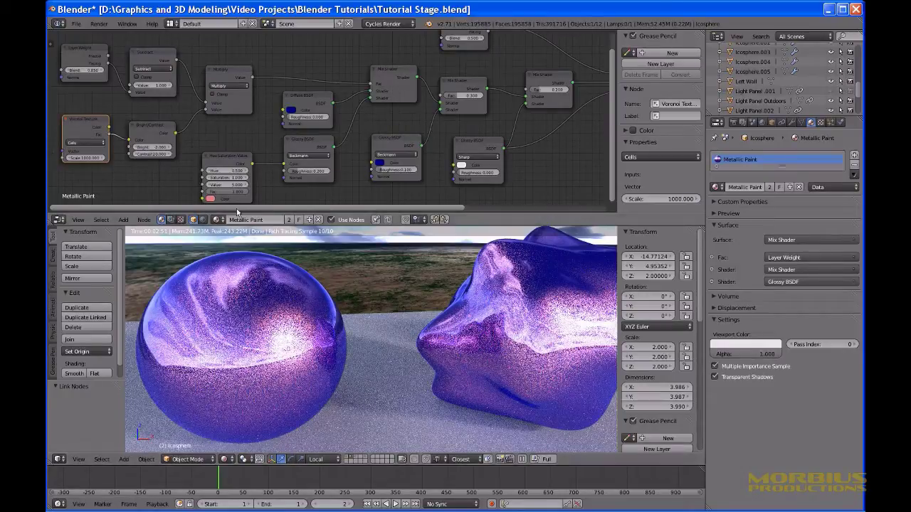
Set the Value of the Hue Saturation Value node feeding the flake Glossy BSDF to 5
click(236, 186)
text(5)
key(Return)
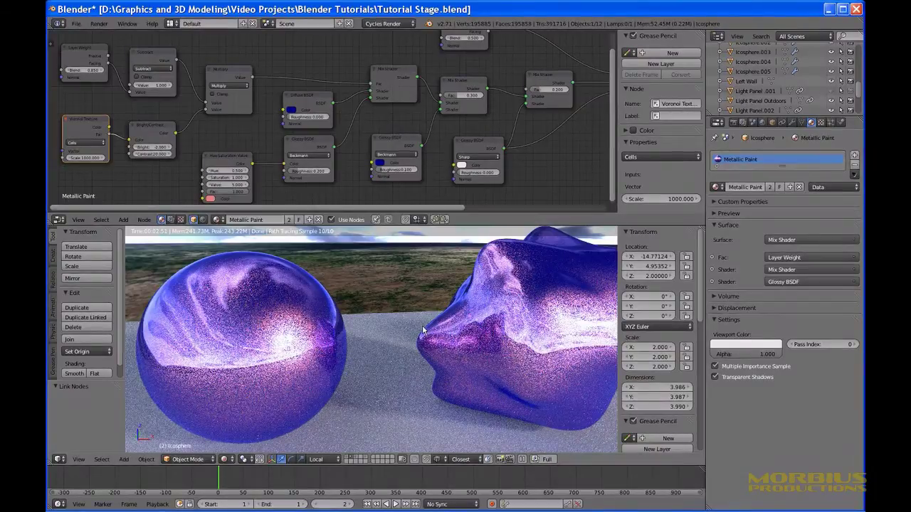
Select the sphere with the Pearl material to display its node tree
scroll(422, 331, down, 5)
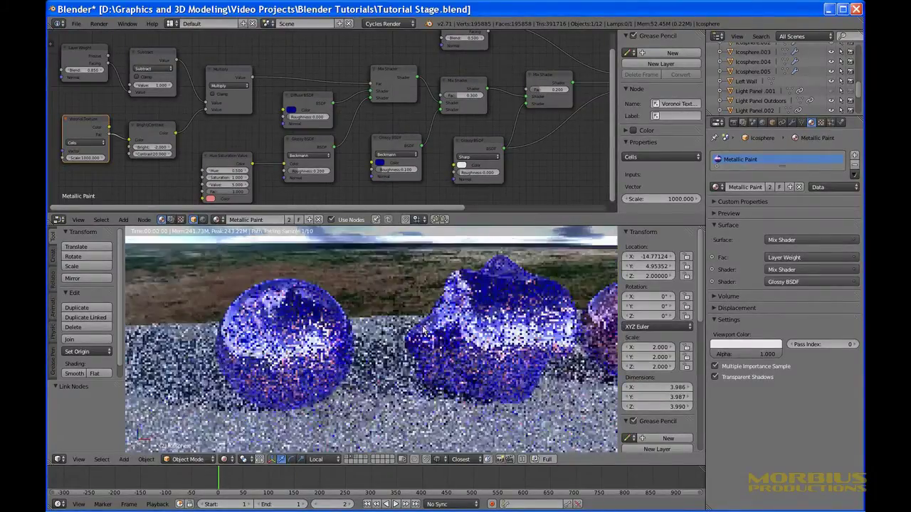
shift+middle_drag(545, 358, 370, 382)
scroll(370, 382, up, 3)
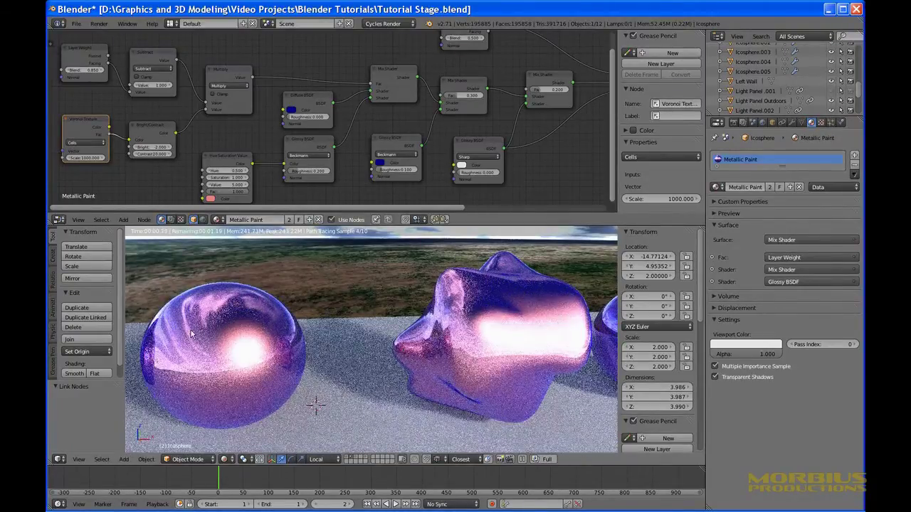
right_click(236, 340)
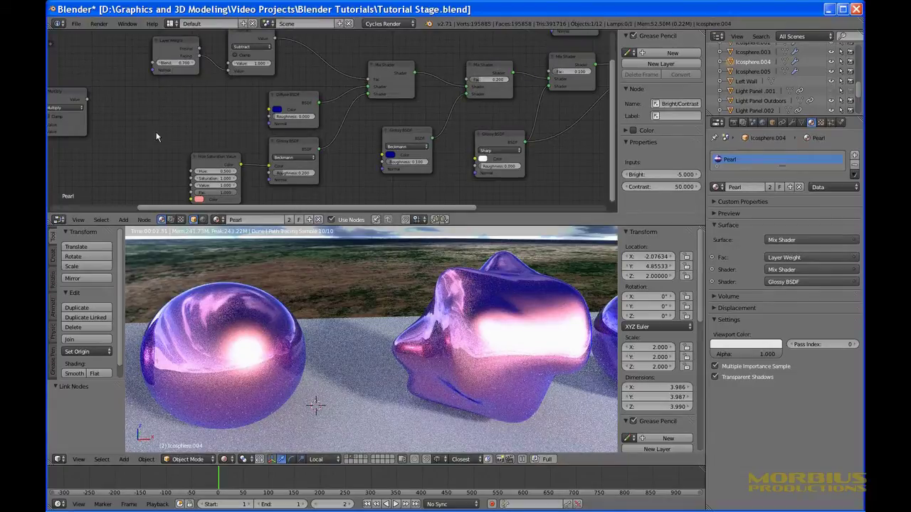
Examine the Pearl material's Layer Weight, Diffuse, Glossy, Hue Saturation Value and Mix Shader nodes and their settings
scroll(156, 131, down, 2)
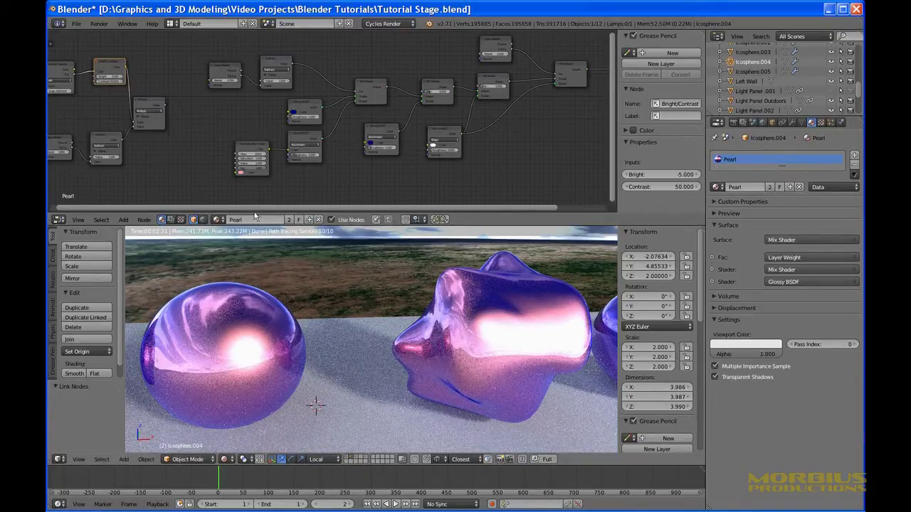
scroll(196, 159, up, 2)
scroll(197, 163, up, 2)
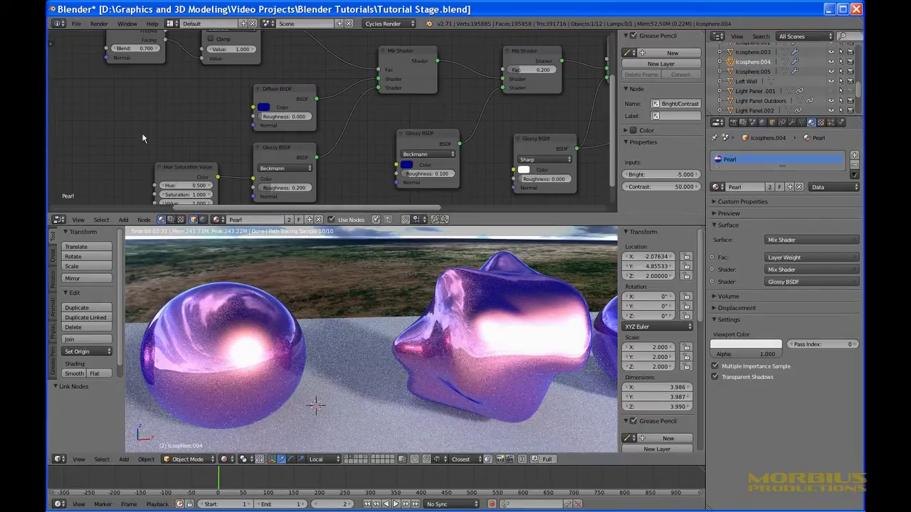
middle_drag(181, 116, 151, 144)
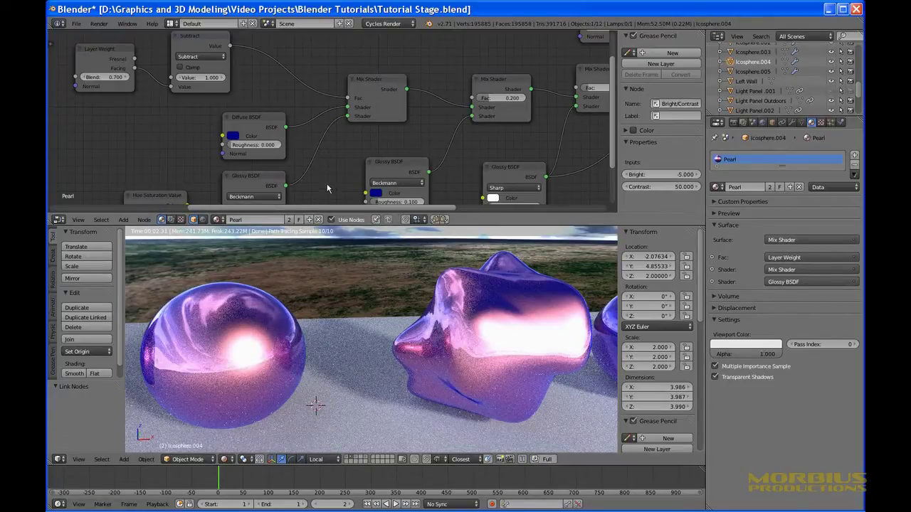
middle_drag(330, 172, 348, 108)
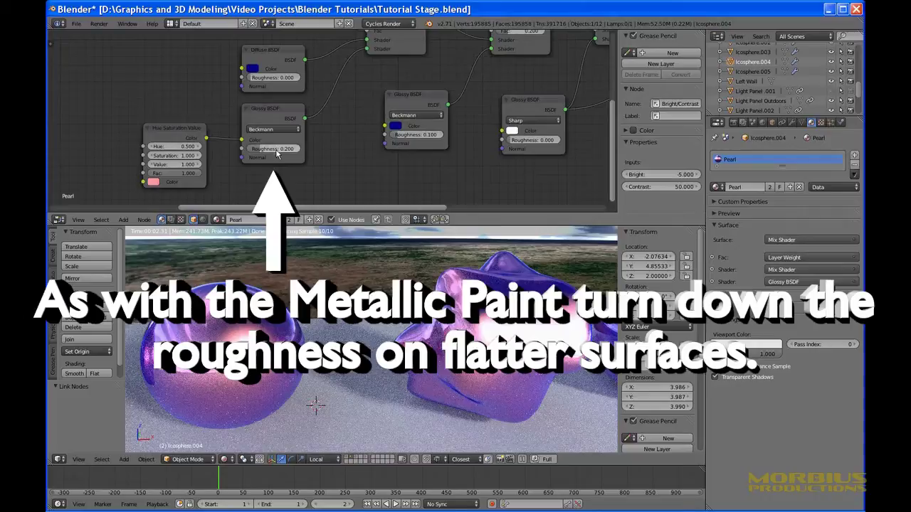
middle_drag(443, 175, 282, 188)
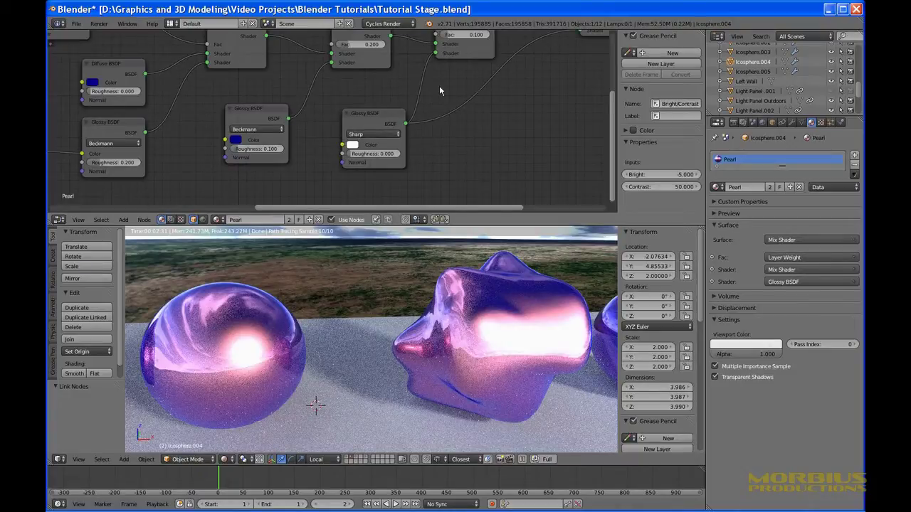
Set the Value of the Pearl material's Hue Saturation Value node to 5 and check the effect on the pearl objects
middle_drag(512, 92, 372, 176)
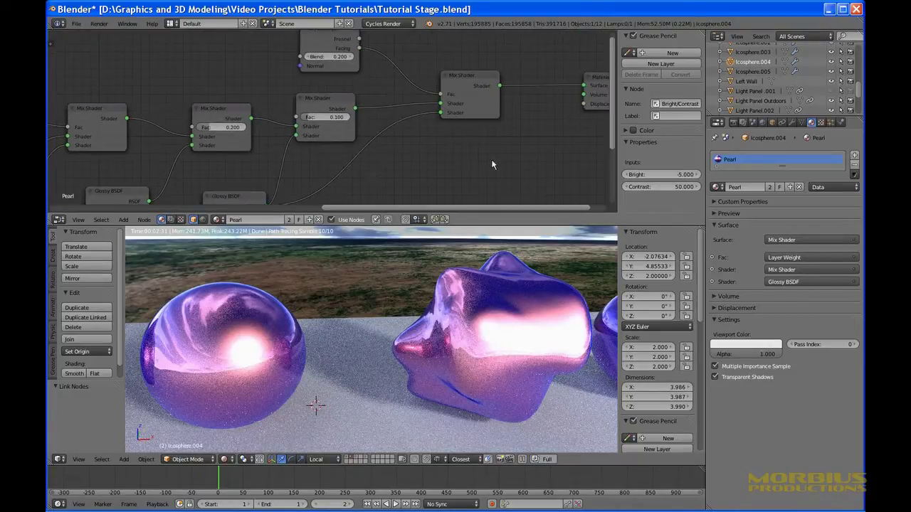
middle_drag(492, 164, 479, 177)
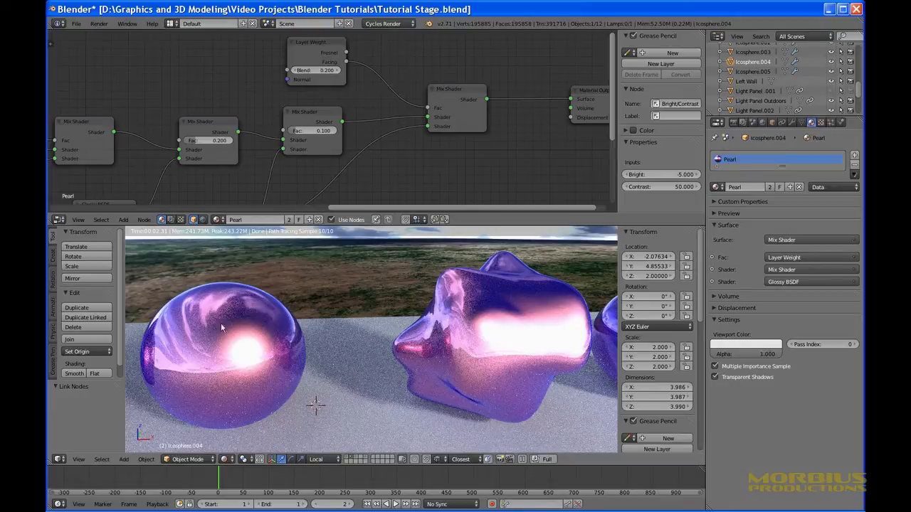
scroll(241, 367, down, 3)
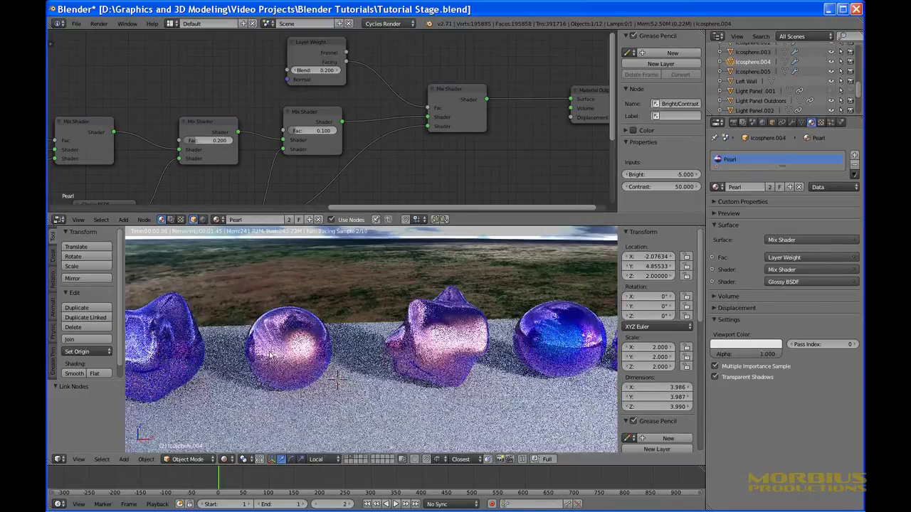
middle_drag(246, 167, 369, 124)
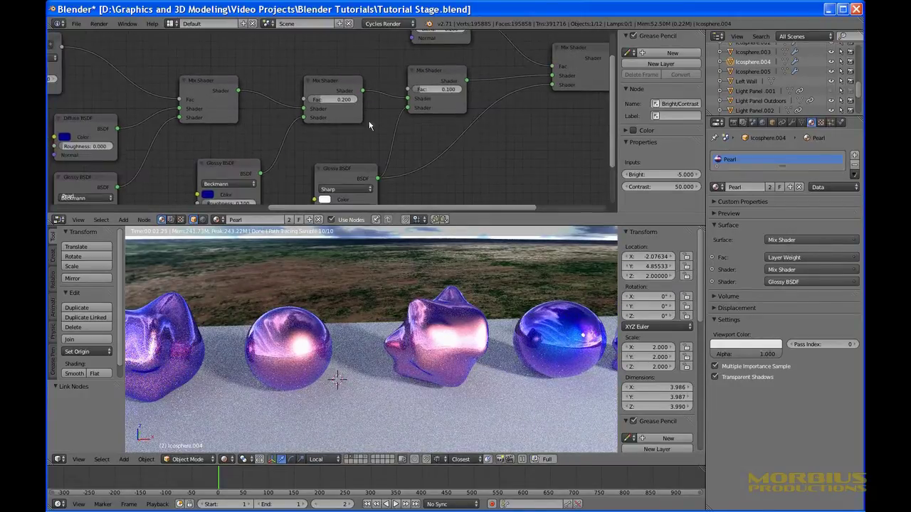
middle_drag(282, 185, 369, 125)
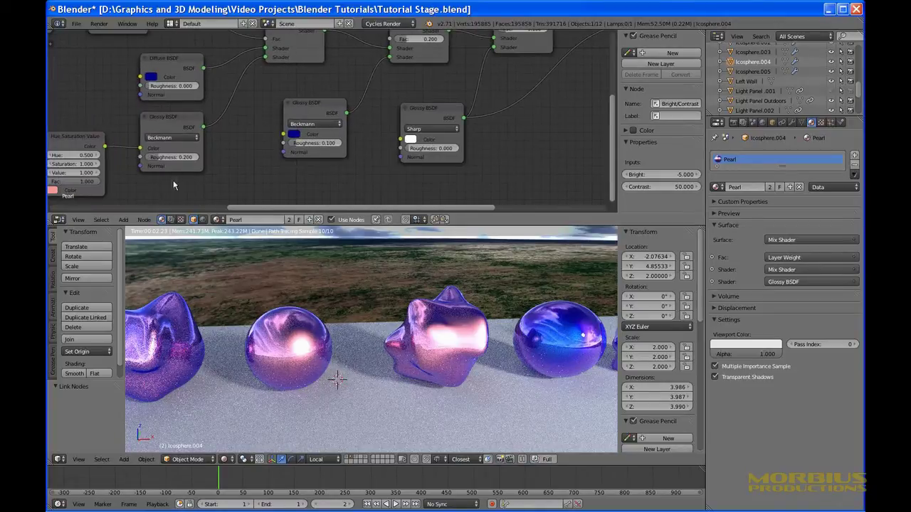
middle_drag(173, 180, 300, 165)
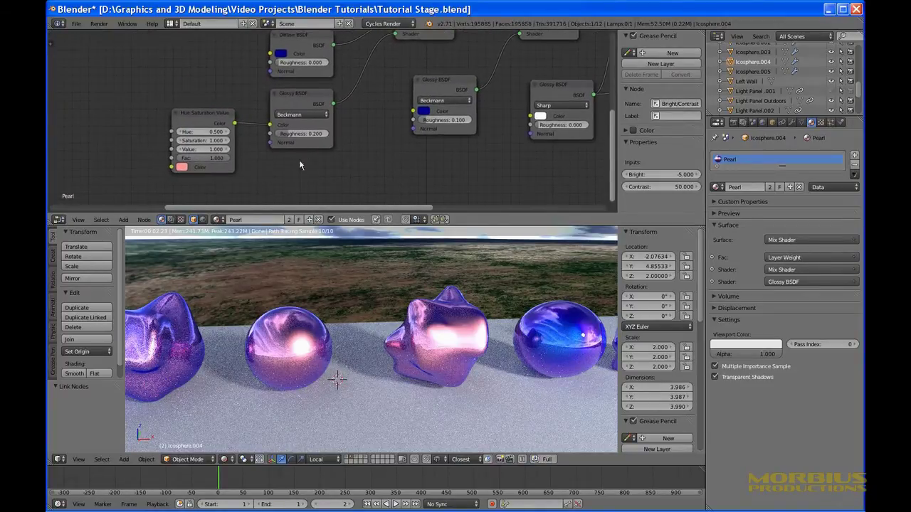
click(204, 150)
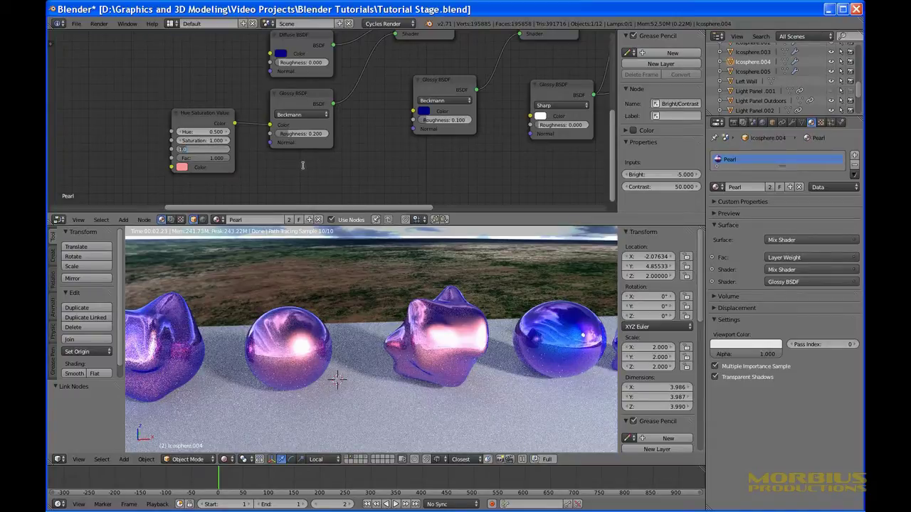
text(5)
key(Return)
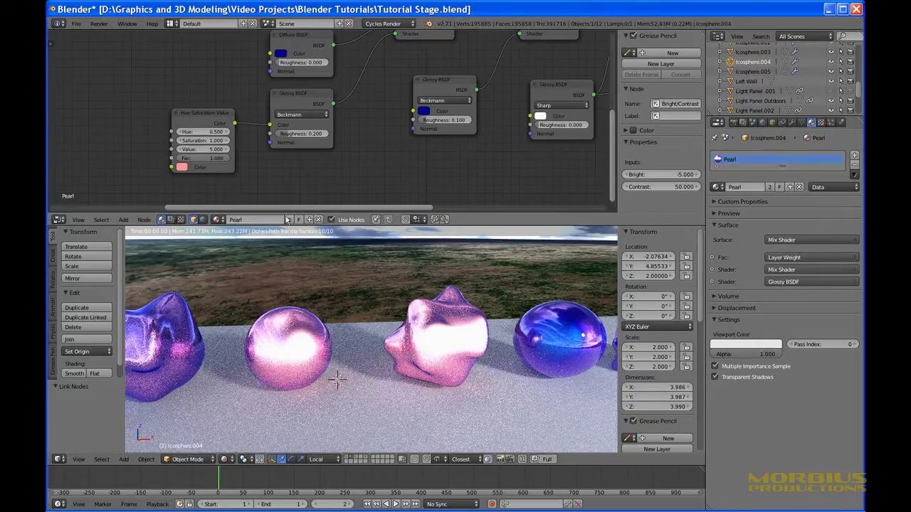
scroll(292, 360, up, 2)
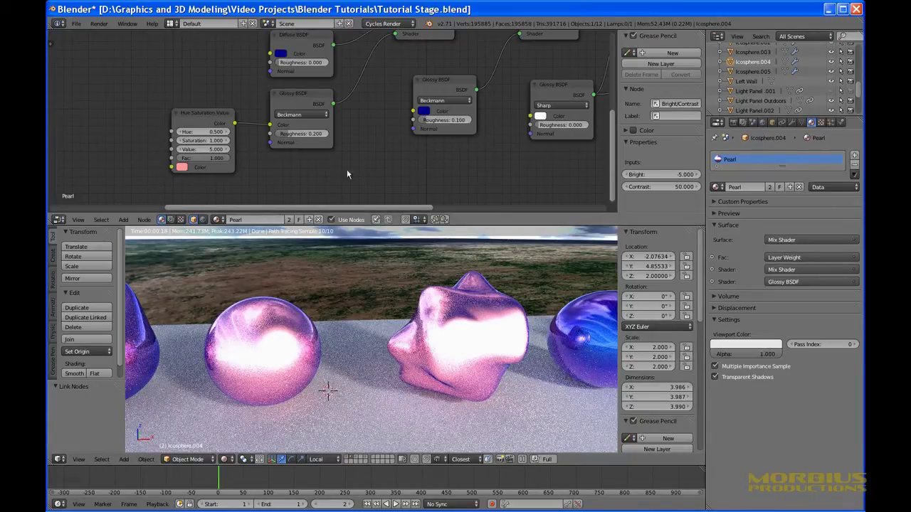
Set the Blend of the Layer Weight node feeding the Pearl material's Diffuse and Glossy mix to 0.9
middle_drag(361, 149, 326, 188)
middle_drag(169, 101, 179, 141)
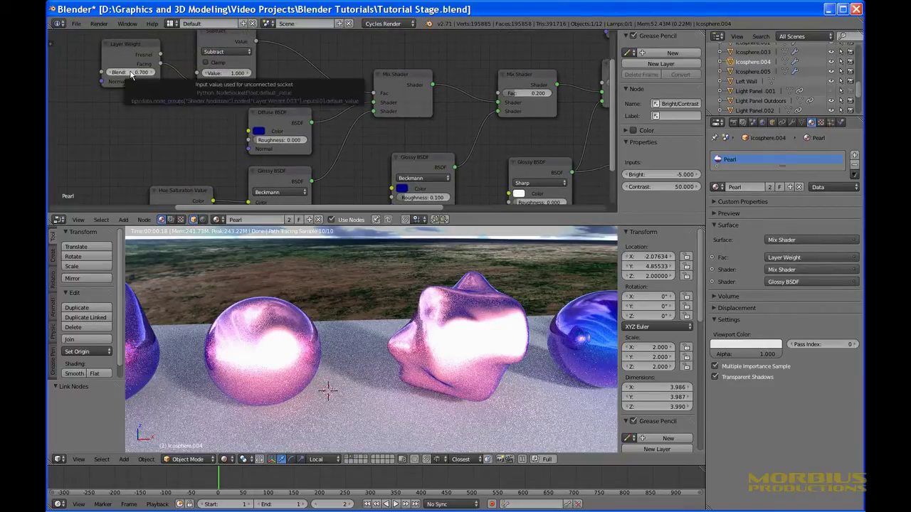
click(131, 73)
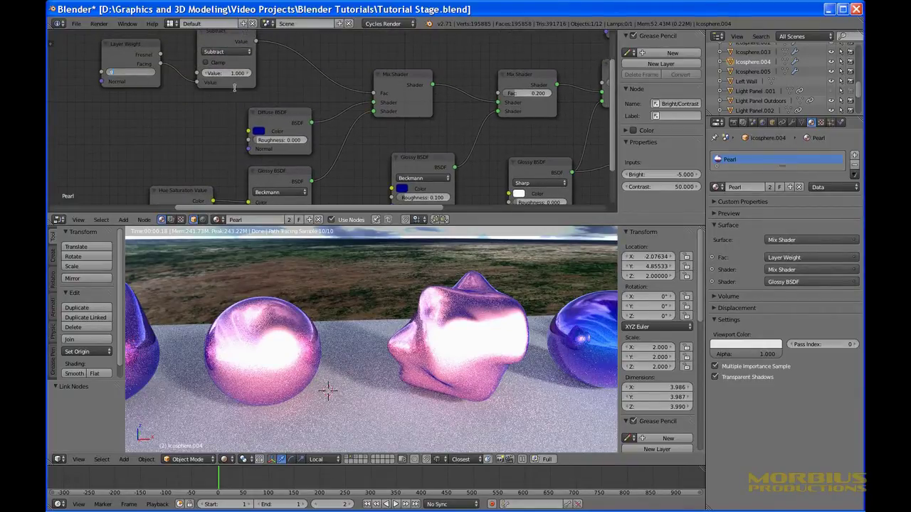
text(0.9)
key(Return)
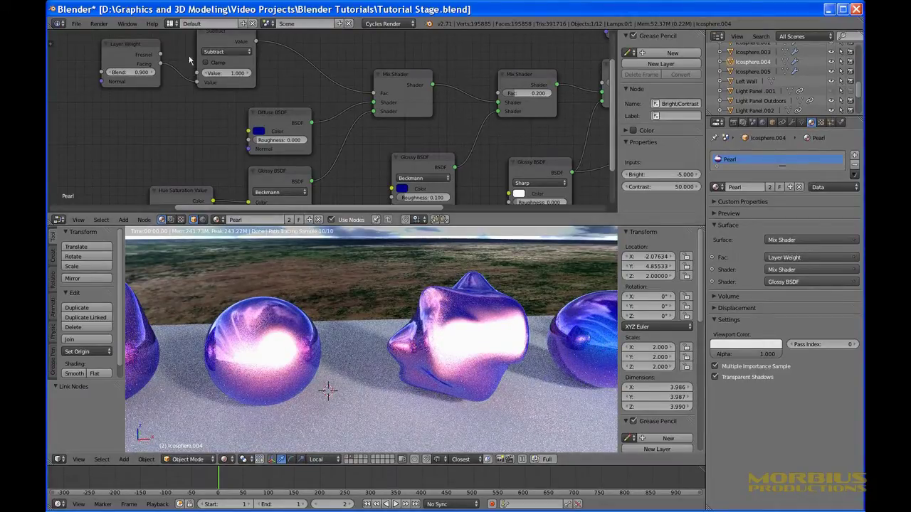
Return the Layer Weight node's Blend to 0.7 and the Hue Saturation Value node's Value to 1
click(130, 73)
key(Return)
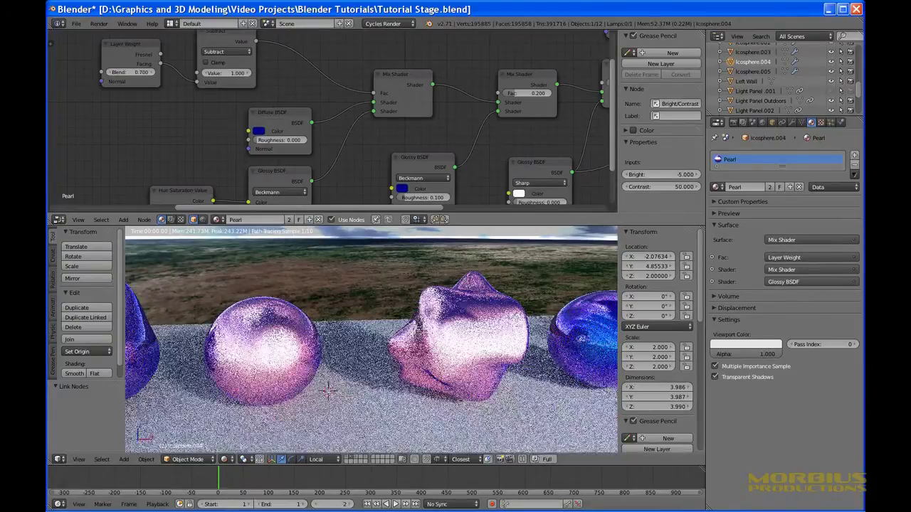
middle_drag(173, 82, 175, 20)
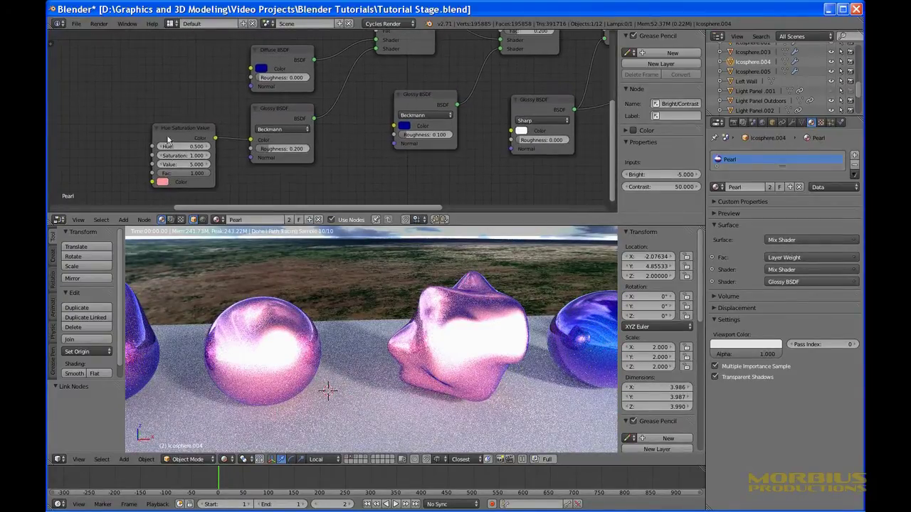
click(179, 165)
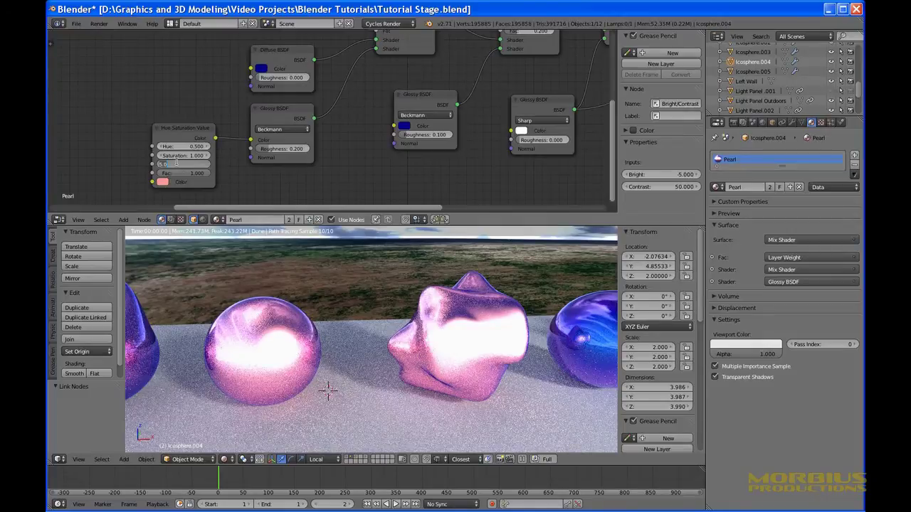
text(1)
key(Return)
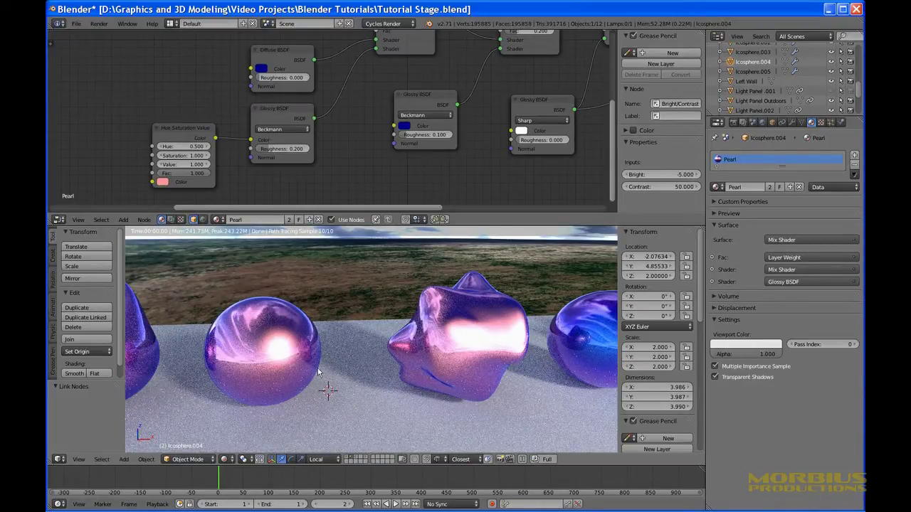
Change the distribution of the white Glossy BSDF node with zero roughness to Beckmann
middle_drag(447, 162, 224, 184)
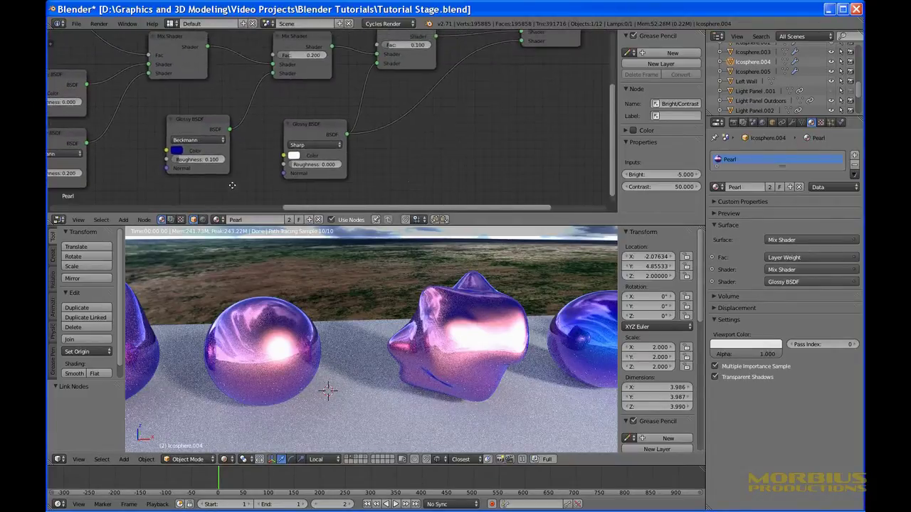
scroll(409, 180, down, 4)
middle_drag(435, 131, 378, 169)
scroll(353, 177, up, 3)
scroll(352, 178, down, 5)
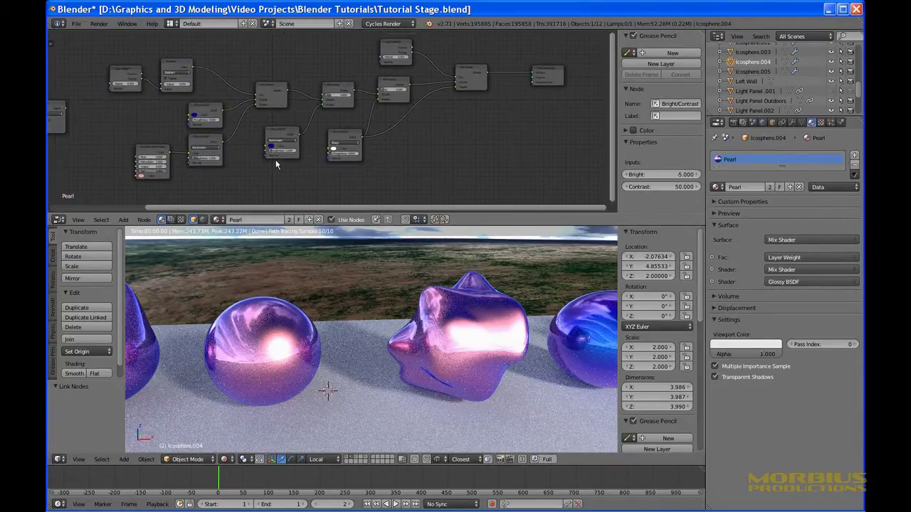
scroll(275, 161, up, 5)
scroll(277, 166, up, 1)
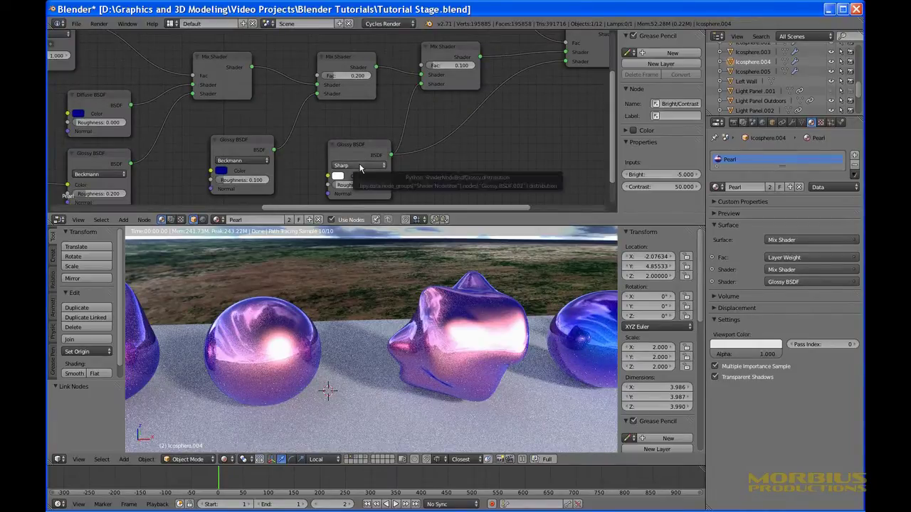
click(360, 166)
click(358, 146)
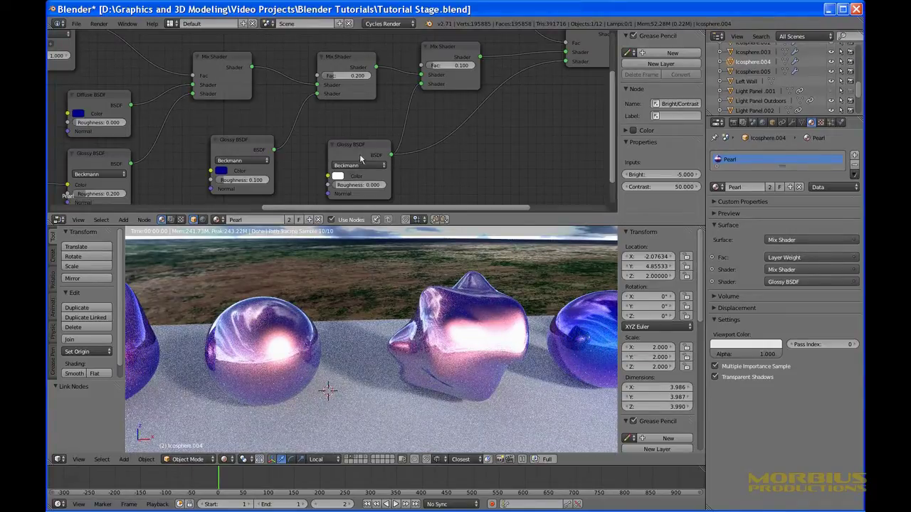
Compare the Sharp and Beckmann distributions on the white Glossy BSDF node again, leaving it set to Sharp
click(361, 166)
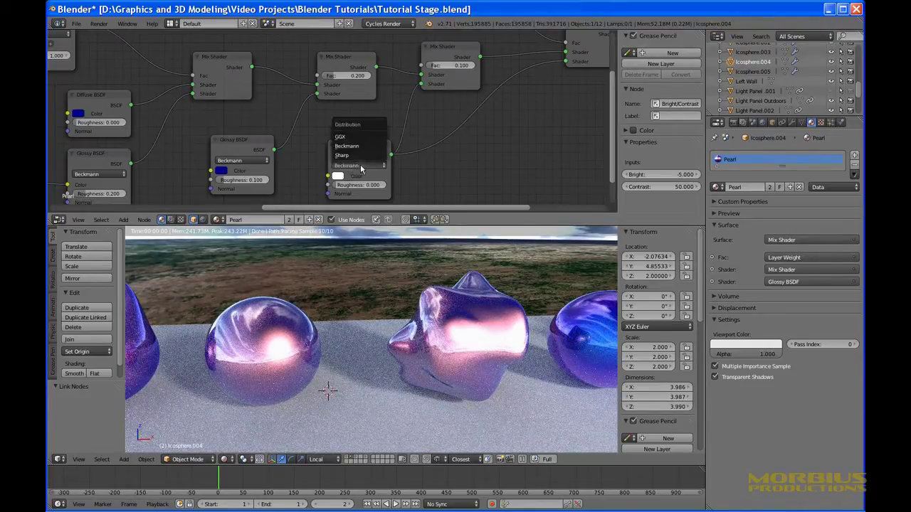
click(358, 155)
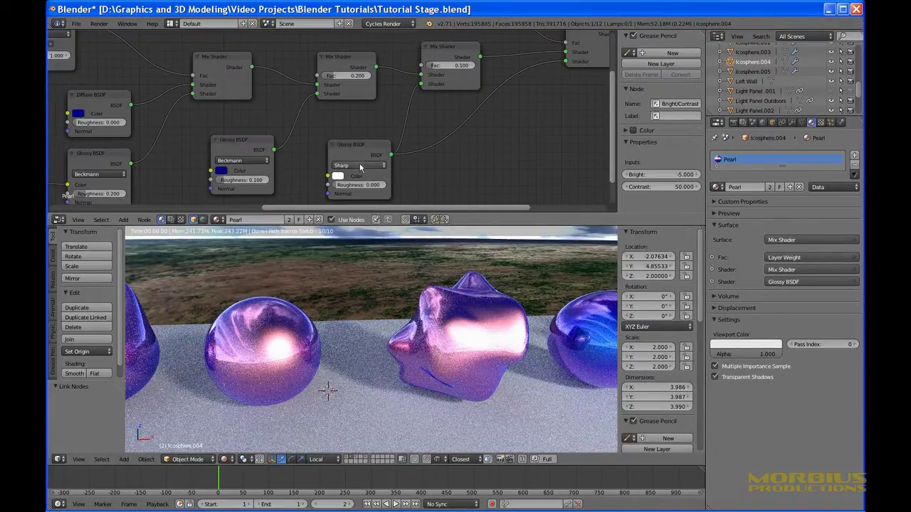
click(360, 166)
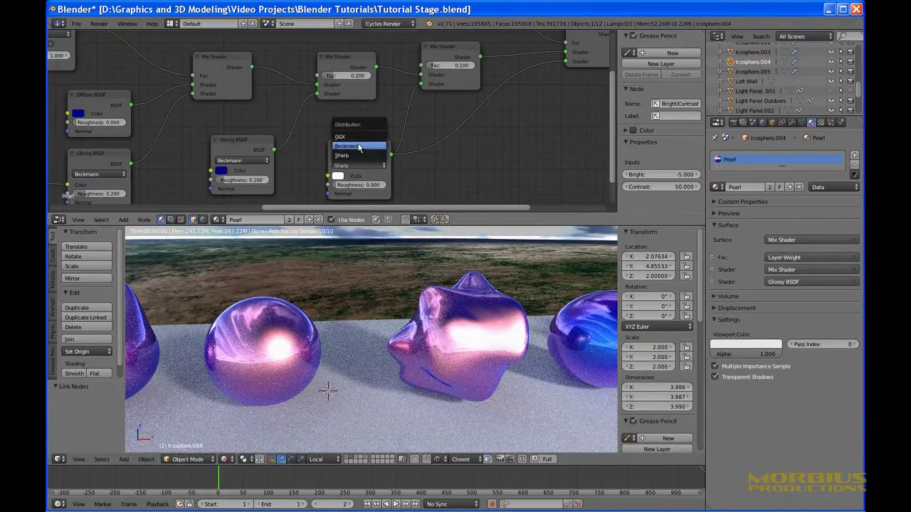
click(359, 146)
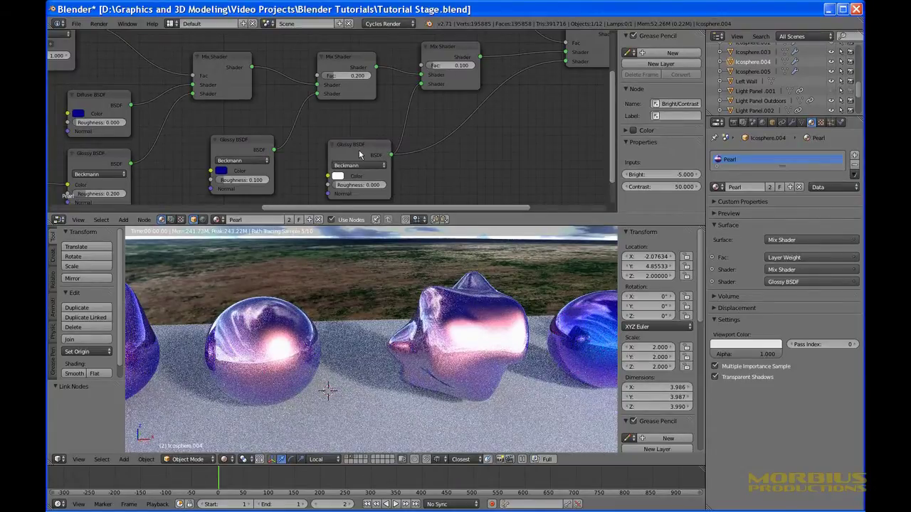
click(361, 165)
click(360, 156)
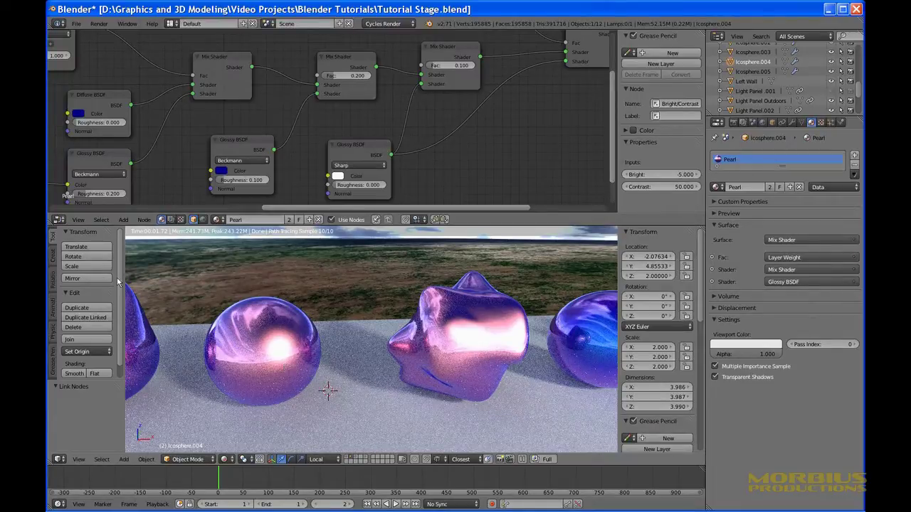
Examine the Hue Saturation Value node's pink color and how it shows on the pearl sphere up close and from farther away
middle_drag(171, 180, 313, 154)
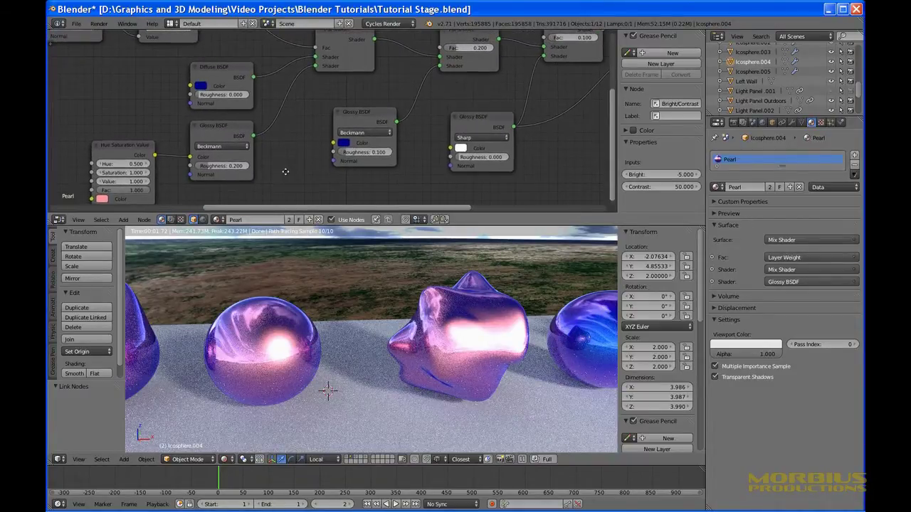
middle_drag(261, 192, 299, 162)
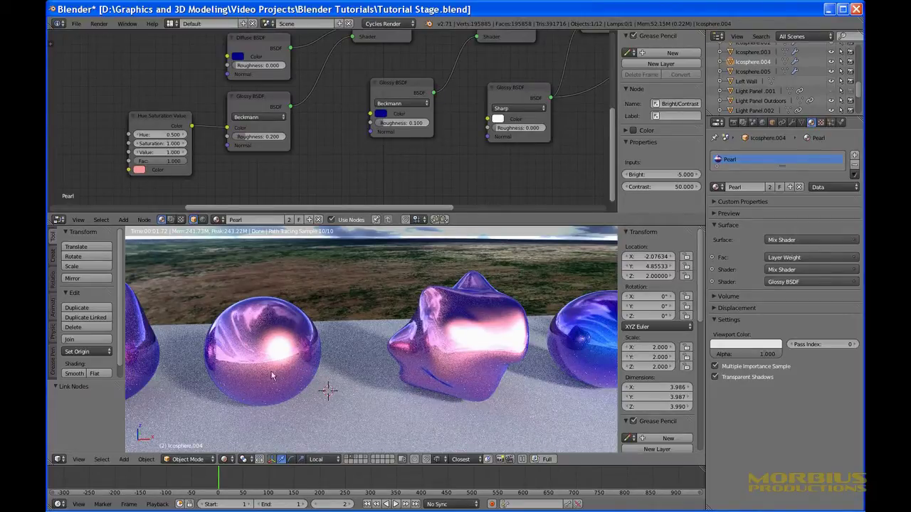
scroll(272, 375, down, 2)
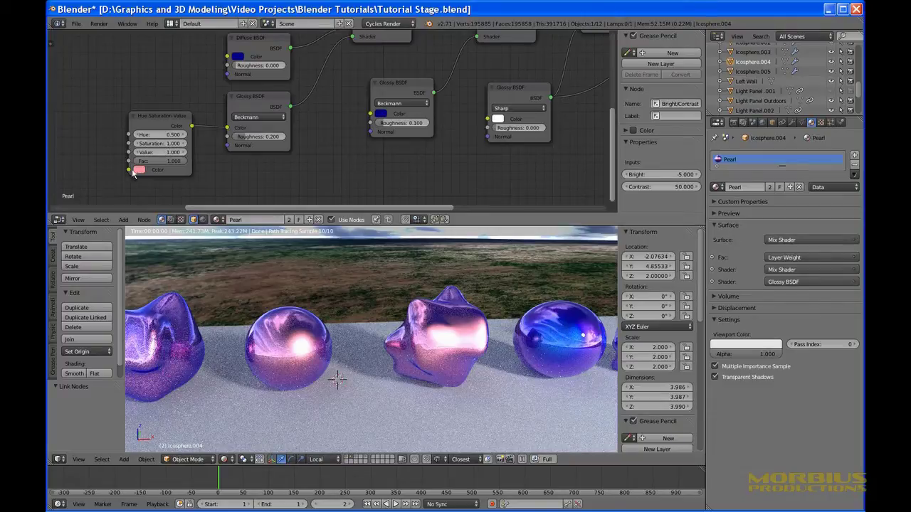
scroll(321, 354, up, 4)
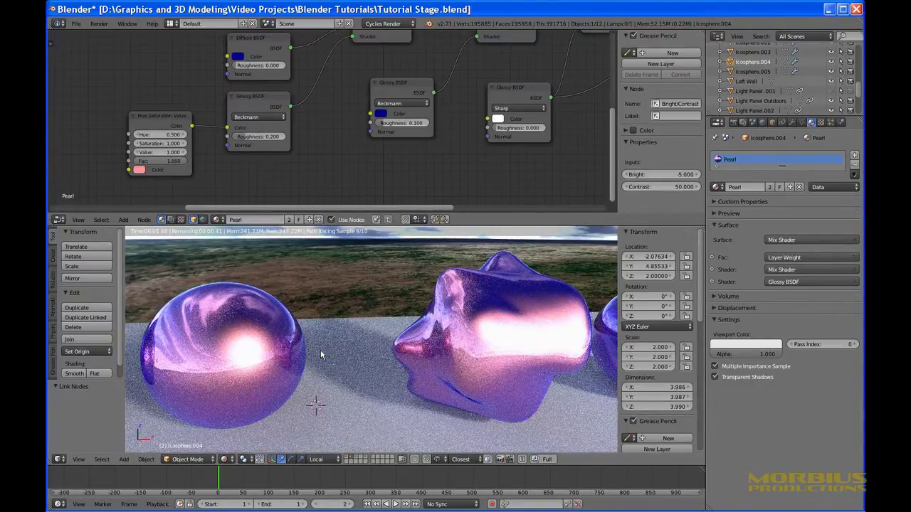
scroll(301, 340, down, 4)
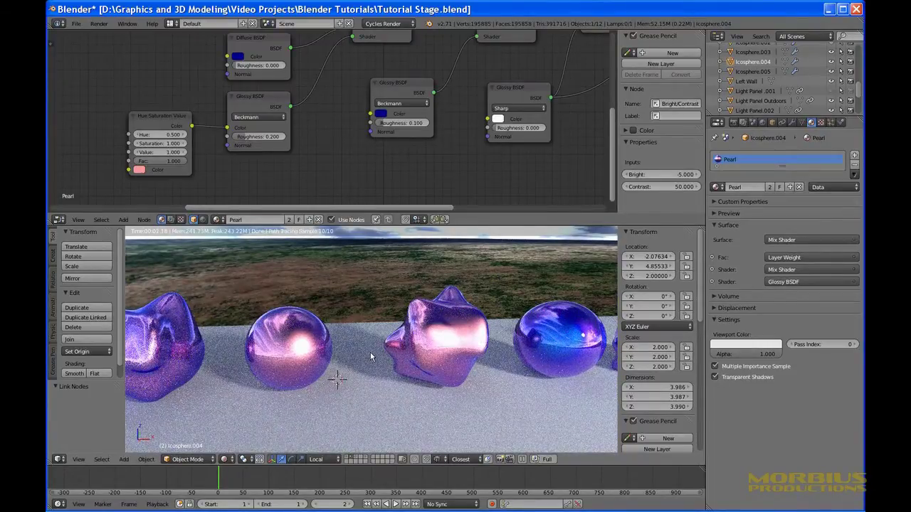
Link the flake Multiply node's output to the Diffuse and Glossy Mix Shader's Fac, and set the Hue Saturation Value node's Value to 5
mouse_move(501, 167)
middle_down()
mouse_move(495, 178)
mouse_move(319, 183)
mouse_move(563, 150)
middle_up()
middle_drag(316, 170, 427, 187)
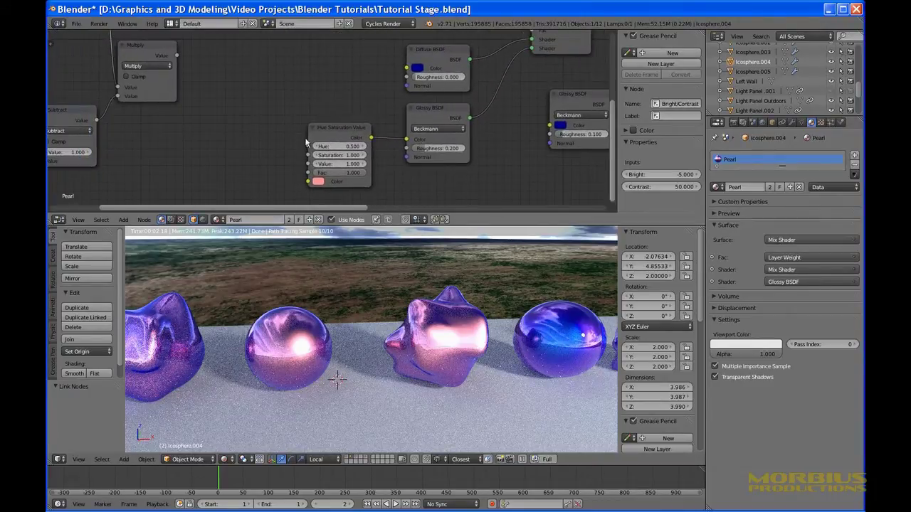
scroll(306, 143, down, 1)
middle_drag(253, 89, 311, 131)
scroll(306, 139, down, 1)
scroll(312, 131, down, 1)
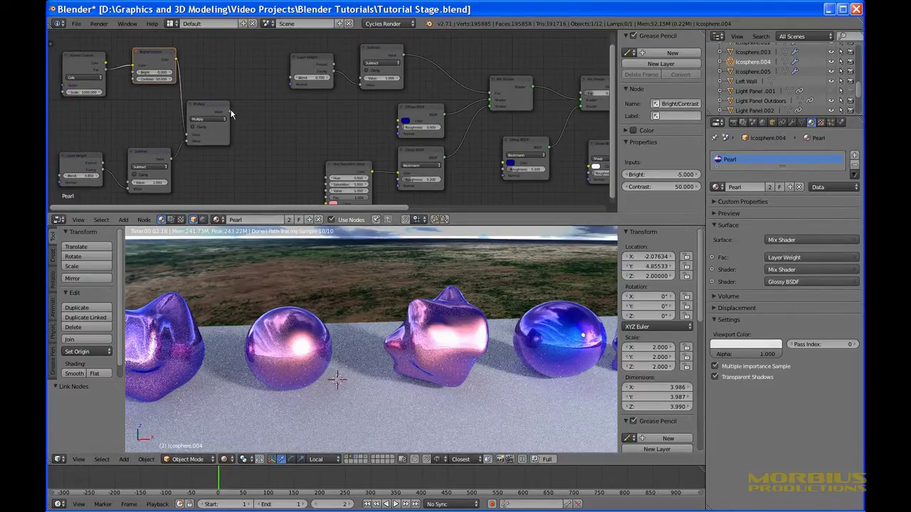
drag(228, 112, 493, 94)
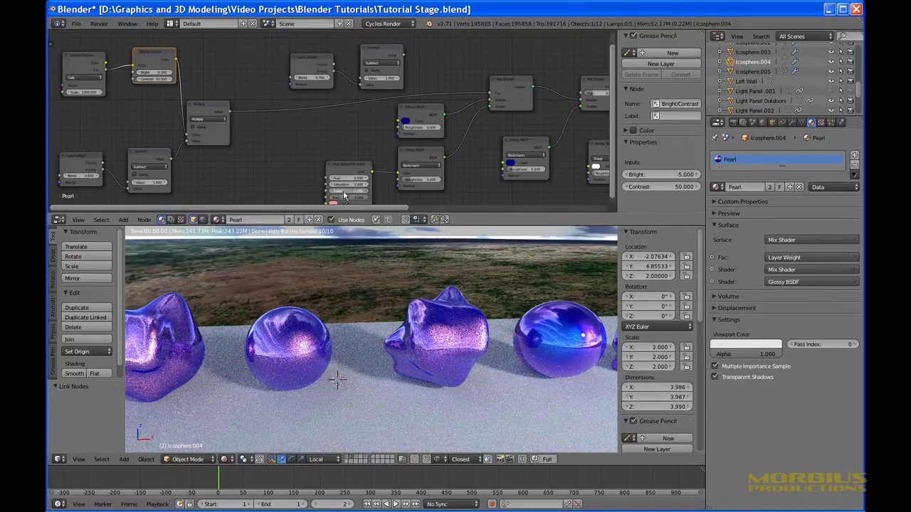
key(Return)
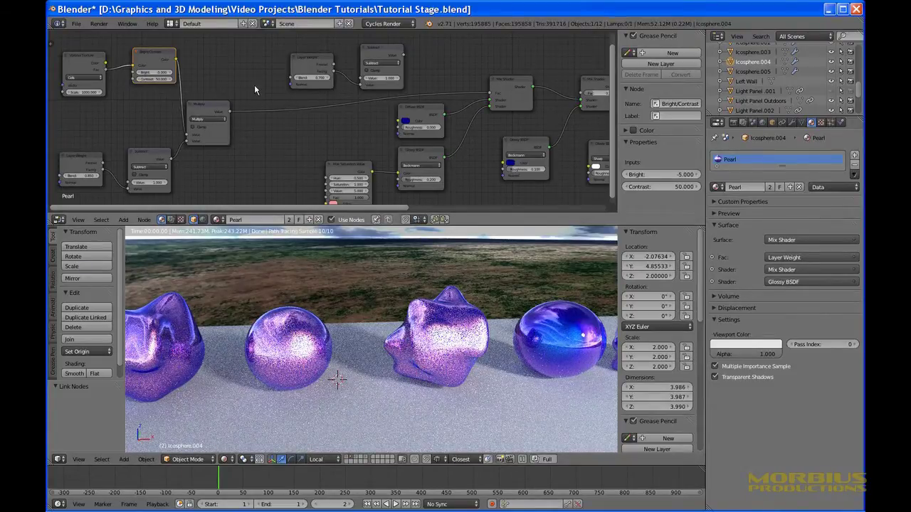
Replace the flake Multiply link into the Diffuse and Glossy Mix Shader's Fac with the upper Subtract node's output, and set the Hue Saturation Value node's Value to 1
ctrl+right_drag(254, 89, 274, 179)
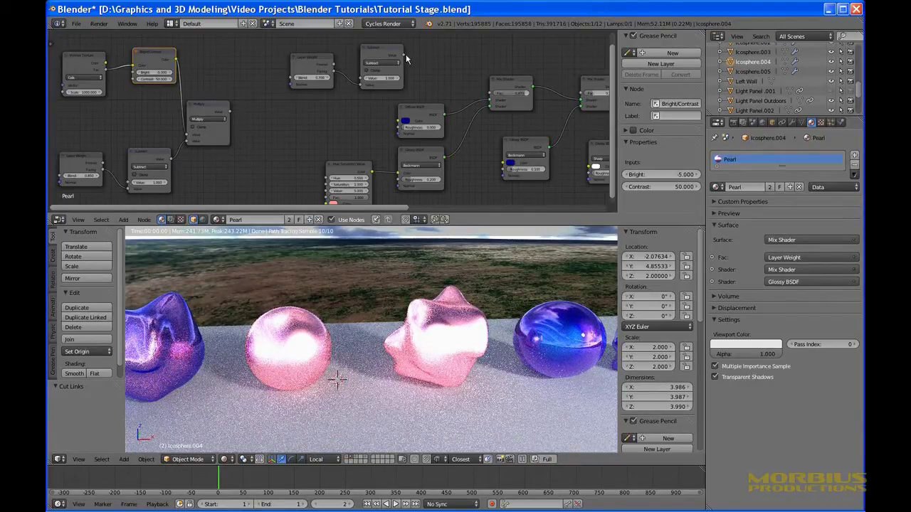
drag(403, 56, 494, 95)
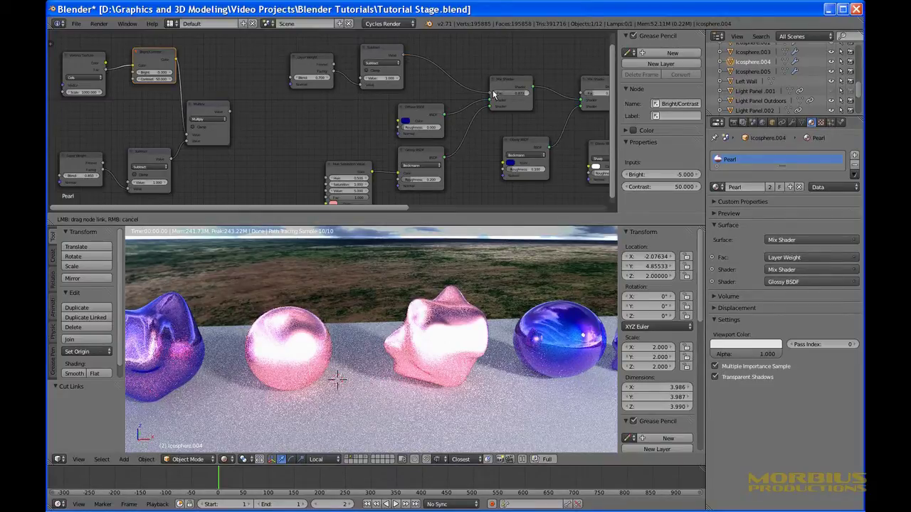
drag(493, 94, 494, 95)
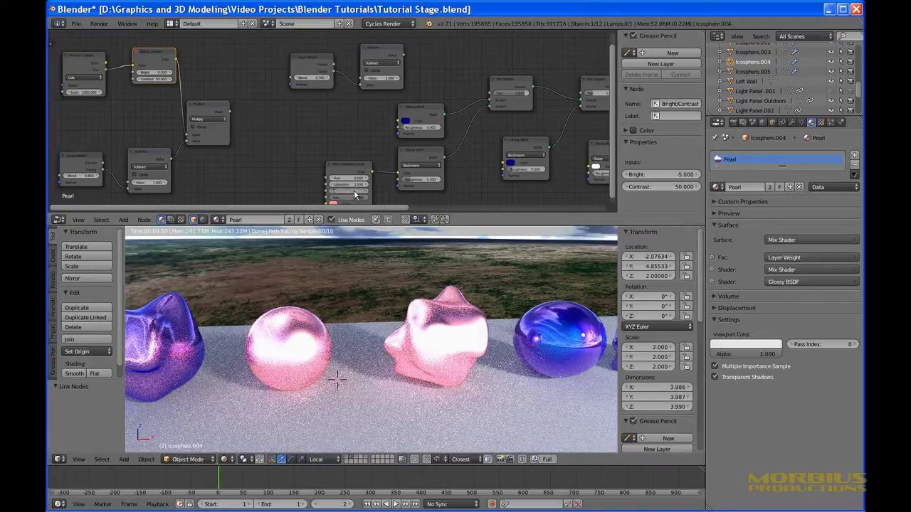
drag(356, 195, 348, 195)
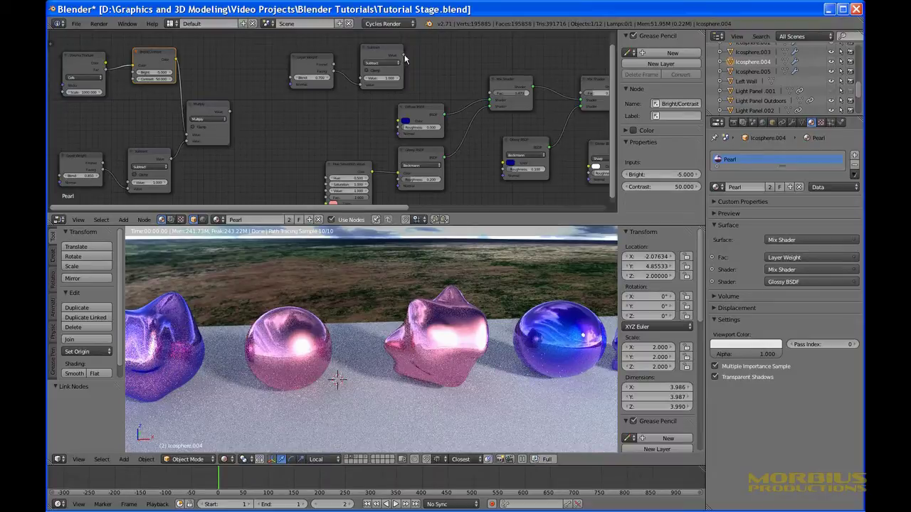
drag(402, 55, 488, 99)
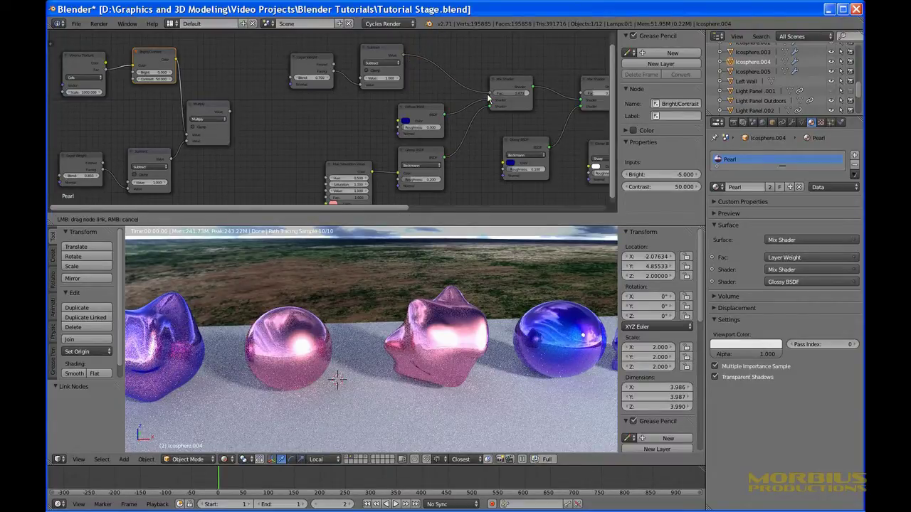
drag(487, 93, 487, 93)
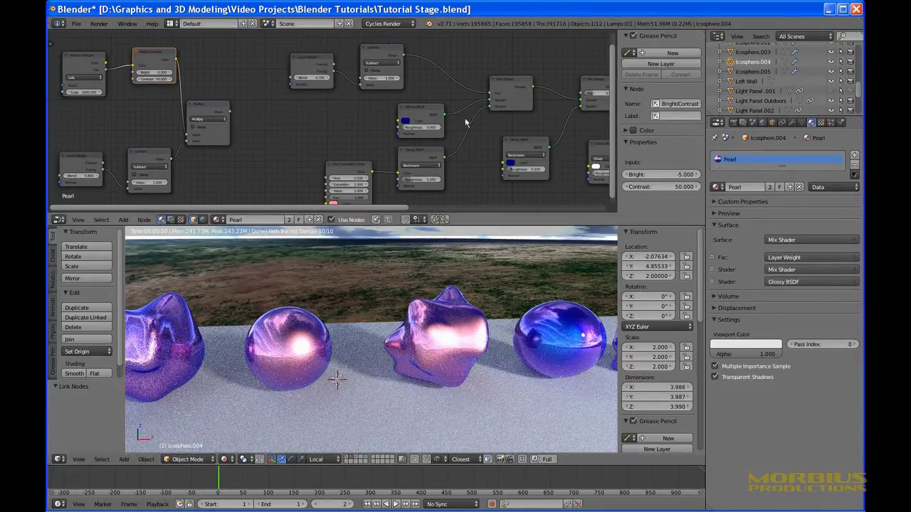
Select the blue Opal sphere and move its Bright/Contrast, Voronoi Texture and upper Layer Weight nodes closer to the flake Multiply node
middle_drag(481, 150, 314, 156)
scroll(310, 157, down, 3)
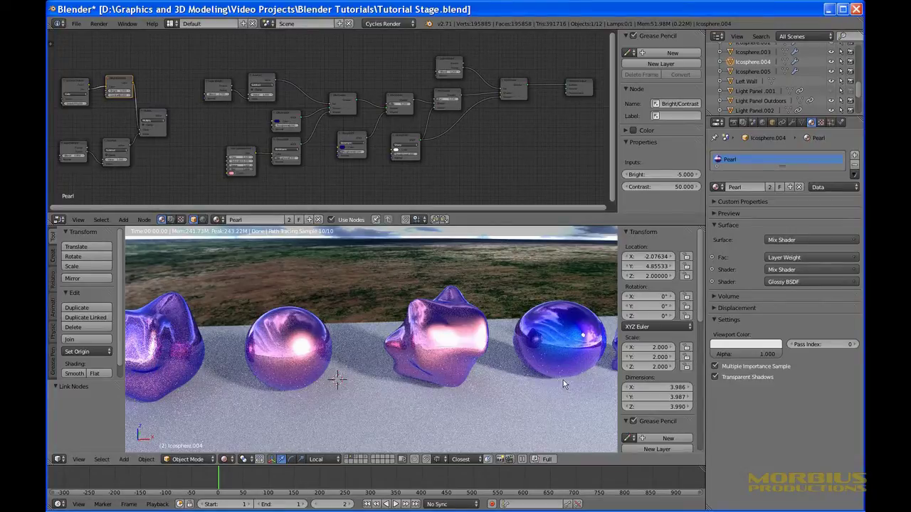
middle_drag(563, 384, 380, 387)
scroll(380, 386, up, 3)
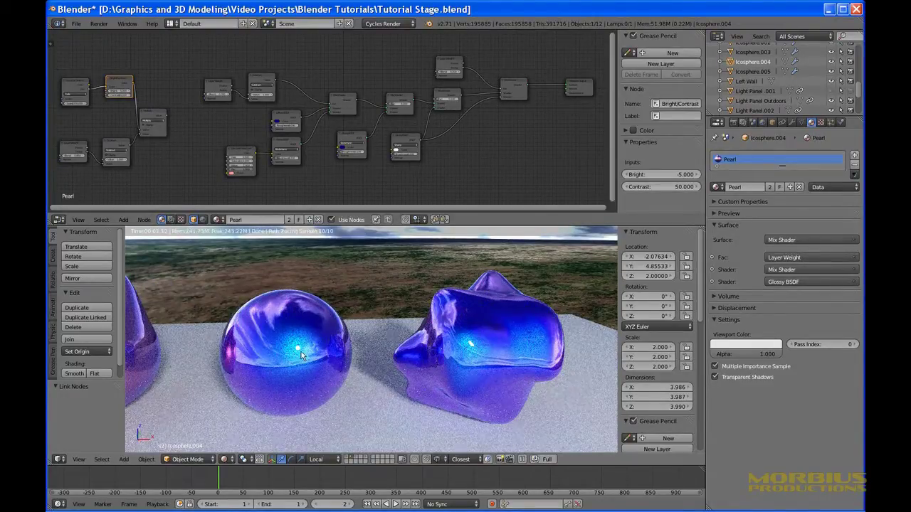
right_click(299, 313)
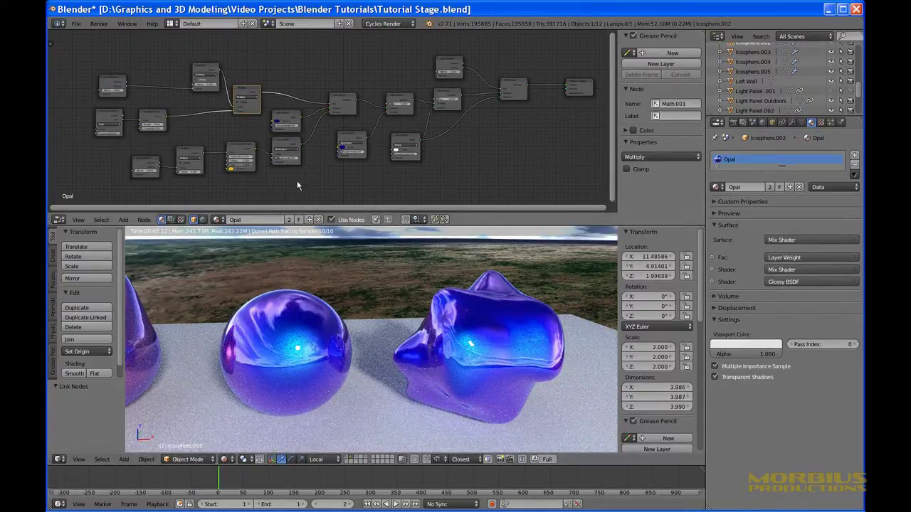
middle_drag(299, 185, 311, 171)
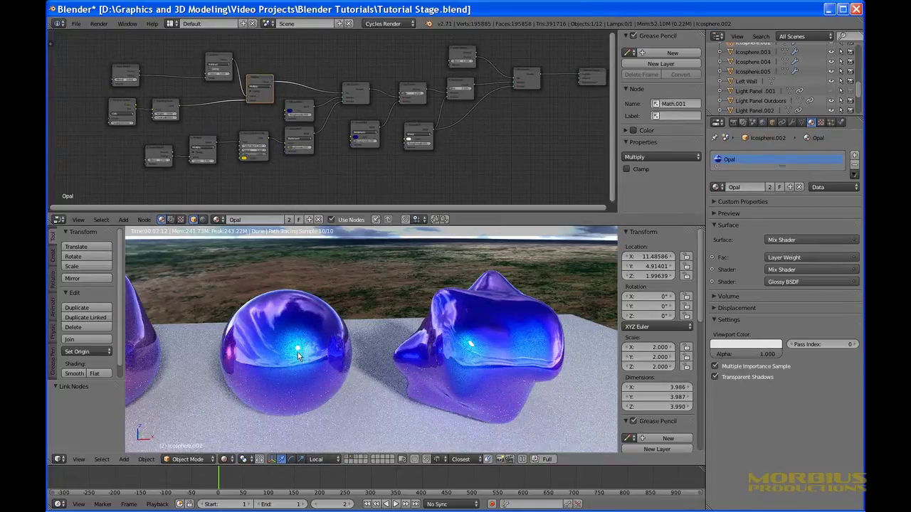
drag(169, 106, 223, 104)
drag(116, 106, 167, 105)
drag(131, 77, 177, 66)
scroll(253, 176, up, 4)
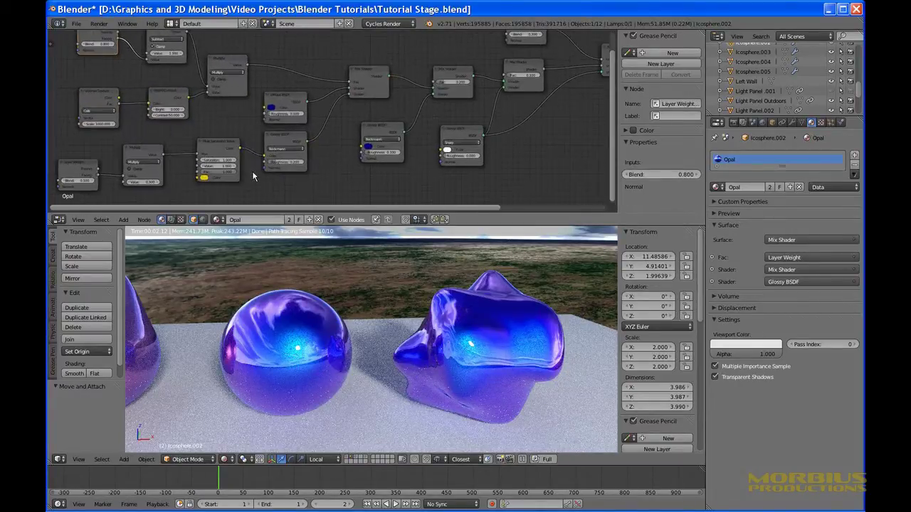
Set the Value of the Multiply node feeding the Hue Saturation Value node's Hue to 1
middle_drag(96, 124, 269, 94)
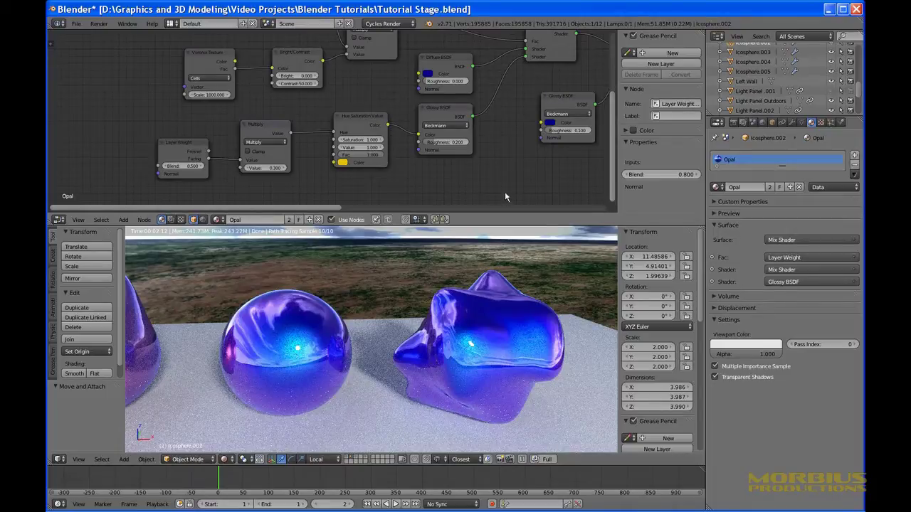
middle_drag(522, 160, 442, 173)
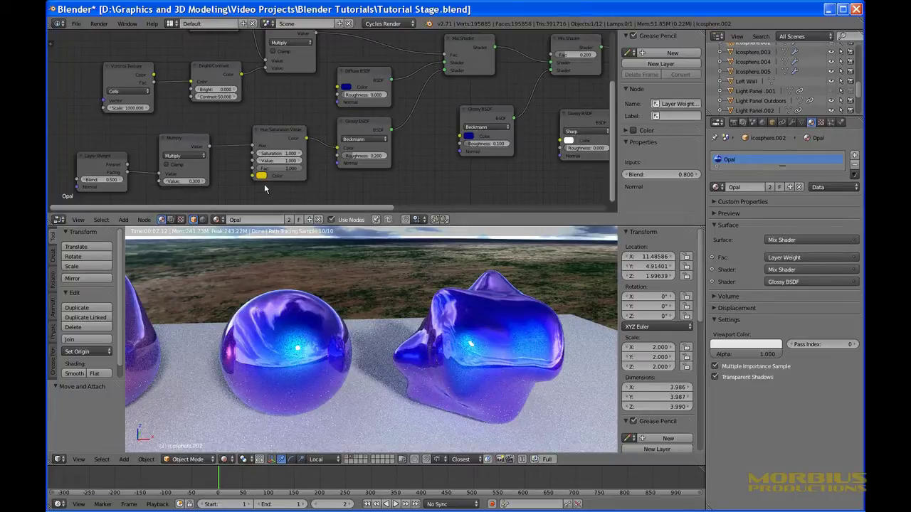
middle_drag(264, 188, 304, 179)
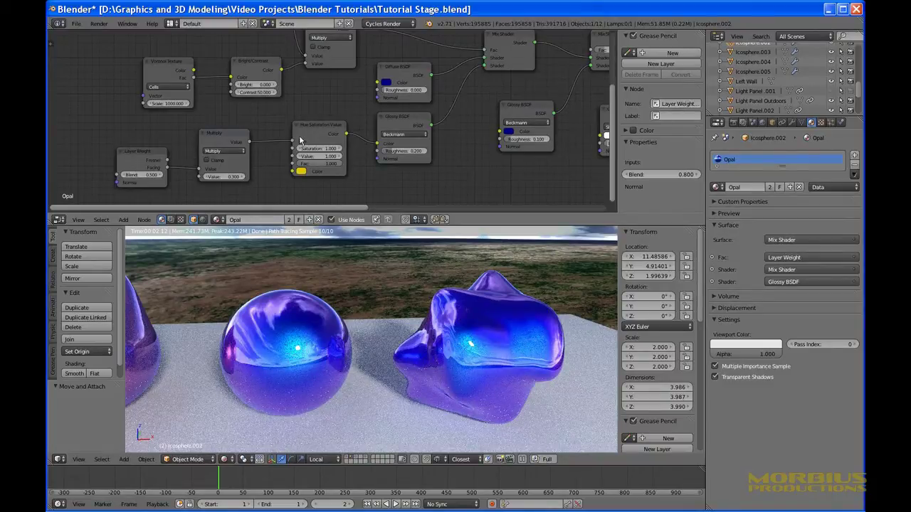
click(229, 177)
text(1)
key(Return)
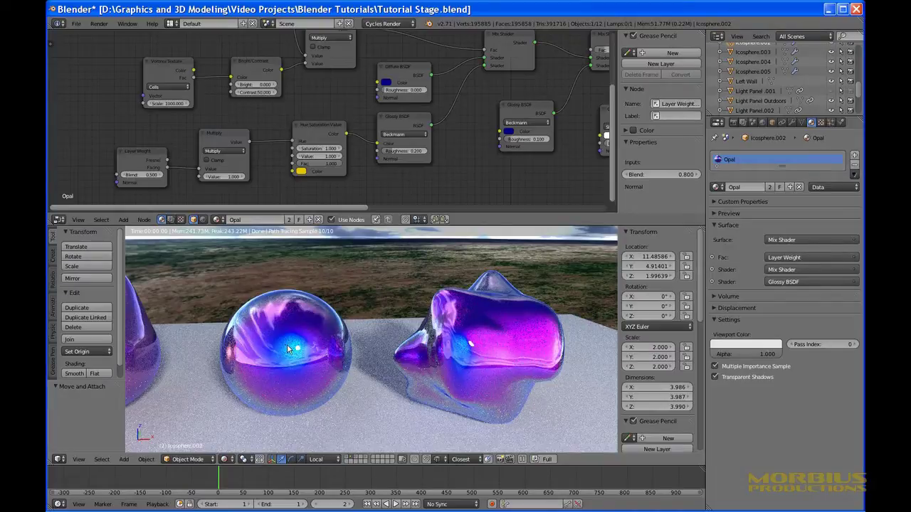
Set the Value of the Multiply node driving the Hue to 0.2 and view the opal objects from a new angle
click(223, 176)
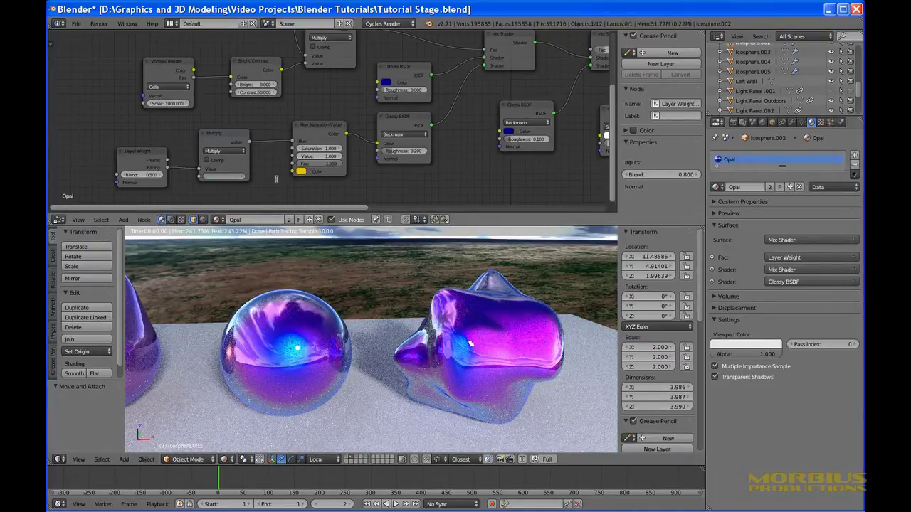
text(0.2)
key(Return)
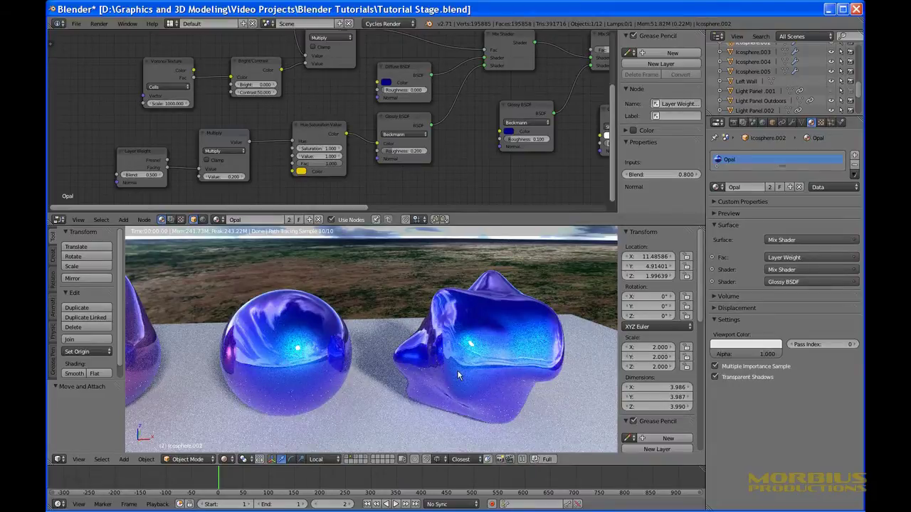
scroll(459, 375, down, 2)
middle_drag(450, 395, 505, 310)
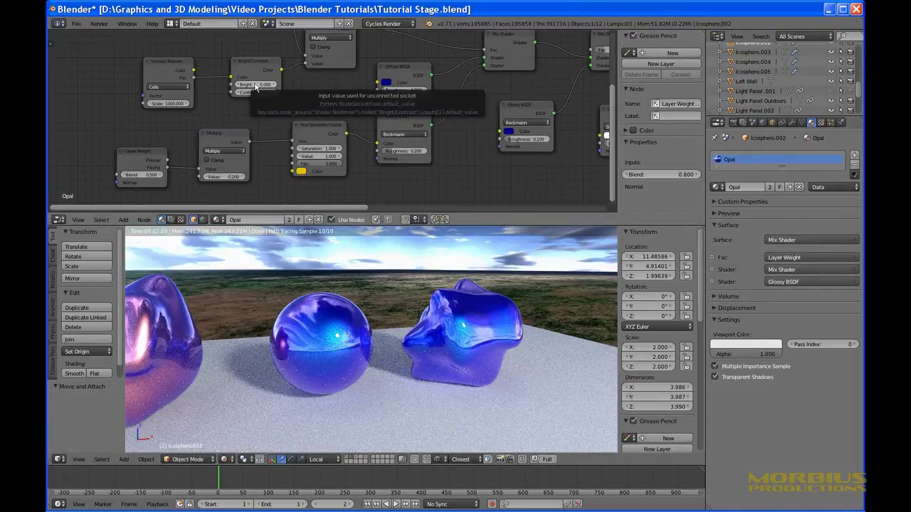
Test a Bright value of -5 on the Bright/Contrast node, viewing the opal flakes up close and from farther away, and restore it to 0
scroll(286, 318, up, 3)
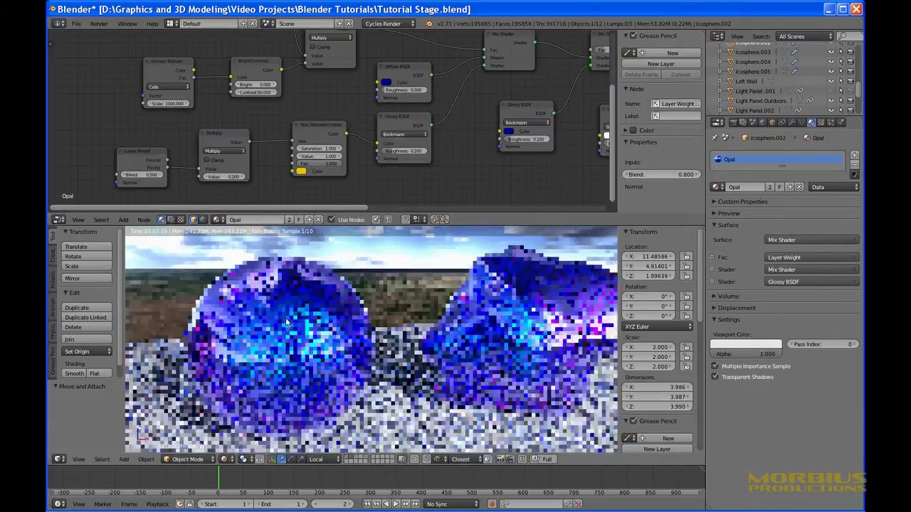
scroll(286, 317, up, 5)
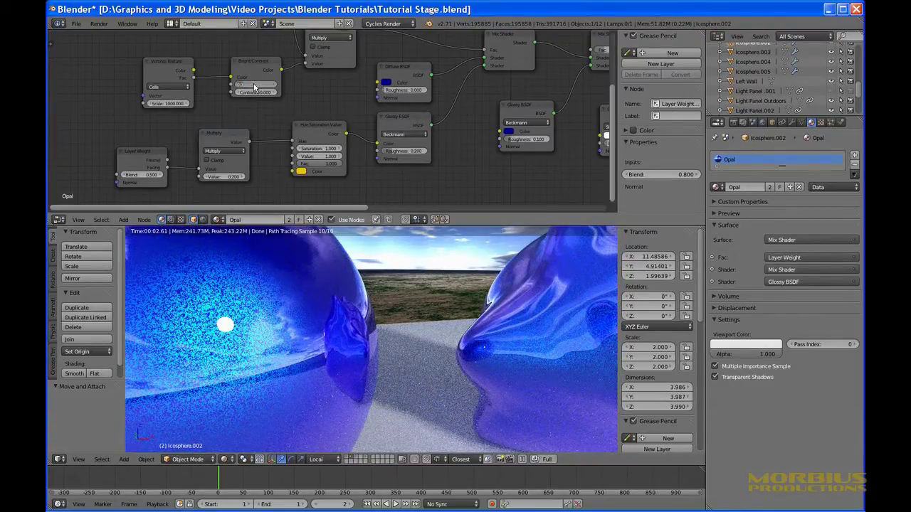
key(Return)
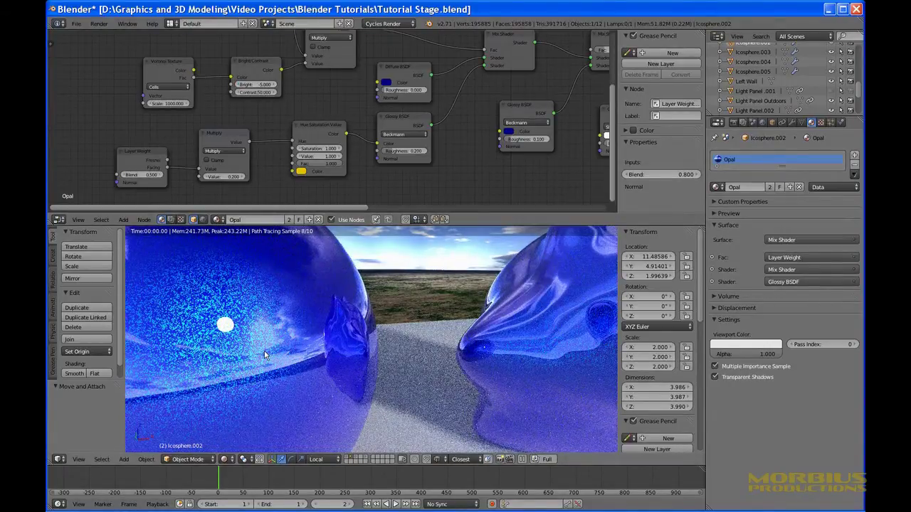
scroll(269, 350, down, 4)
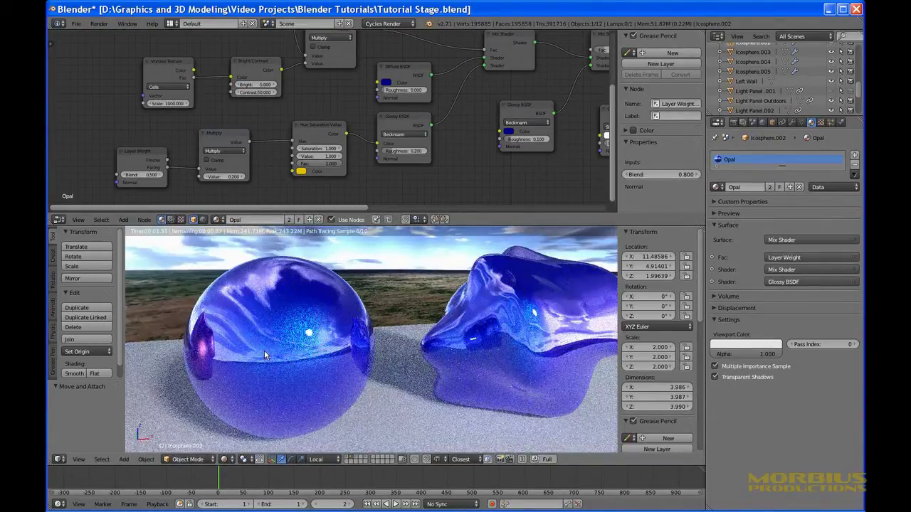
scroll(264, 350, down, 3)
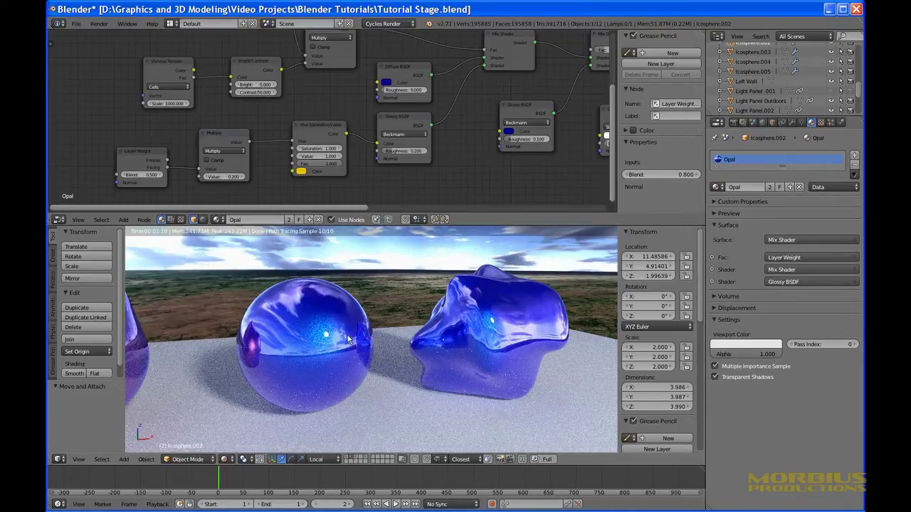
scroll(404, 381, up, 1)
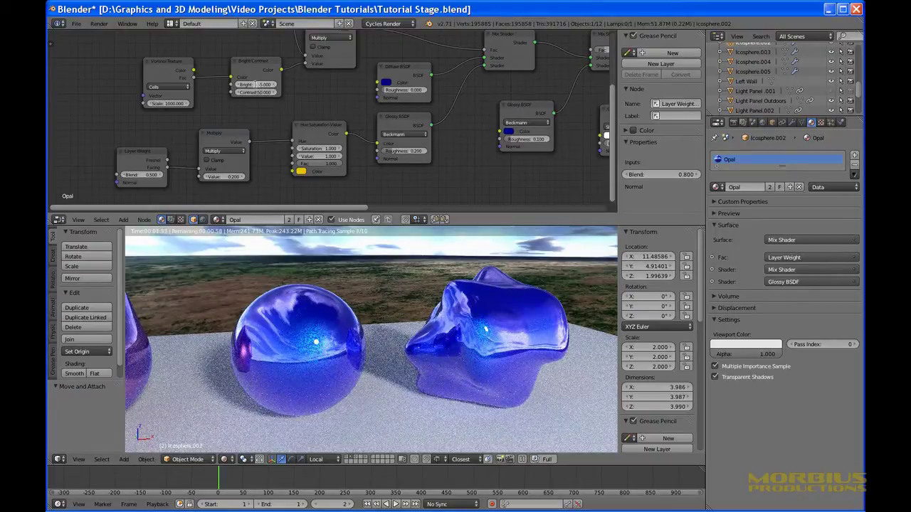
click(255, 85)
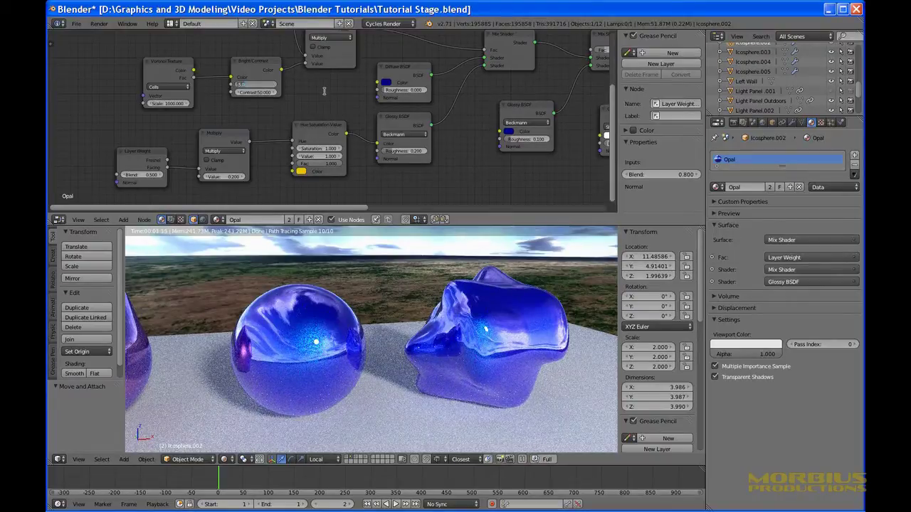
text(0)
key(Return)
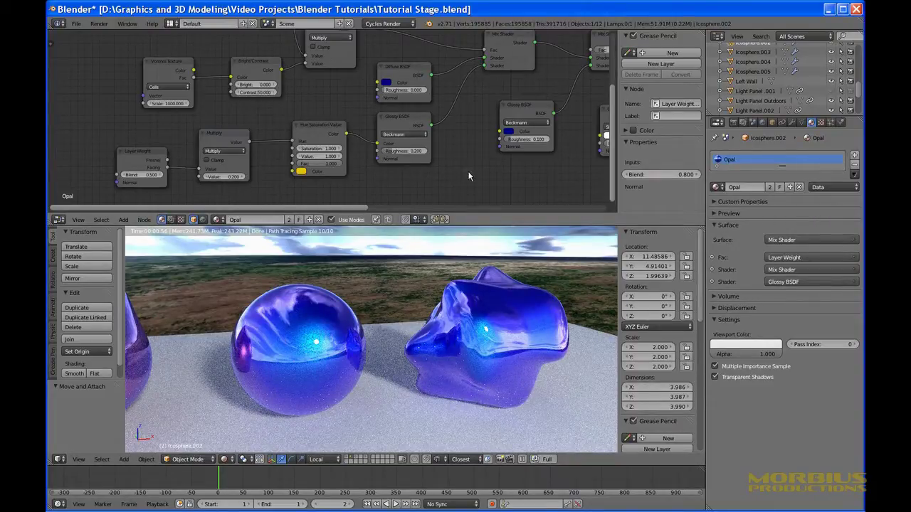
Set the Blend of the Layer Weight node feeding the Subtract node to 0.9
scroll(326, 106, down, 2)
middle_drag(327, 106, 369, 171)
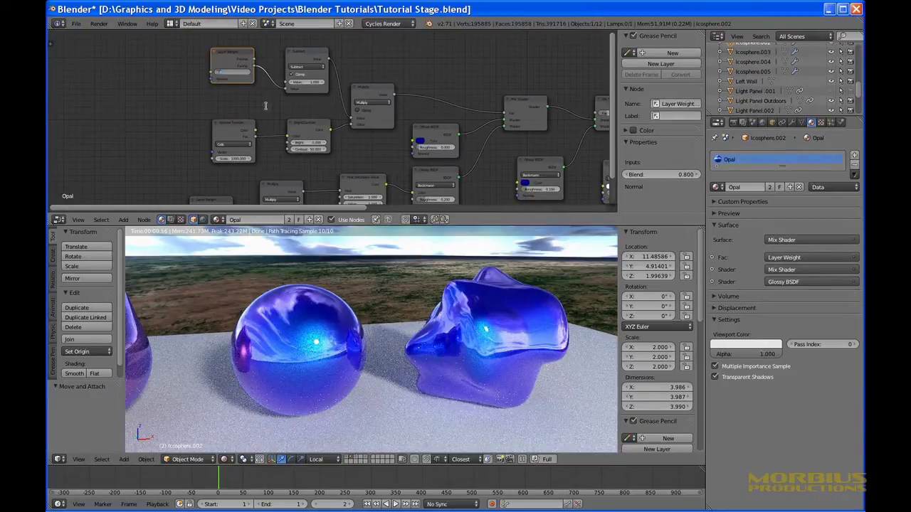
key(Return)
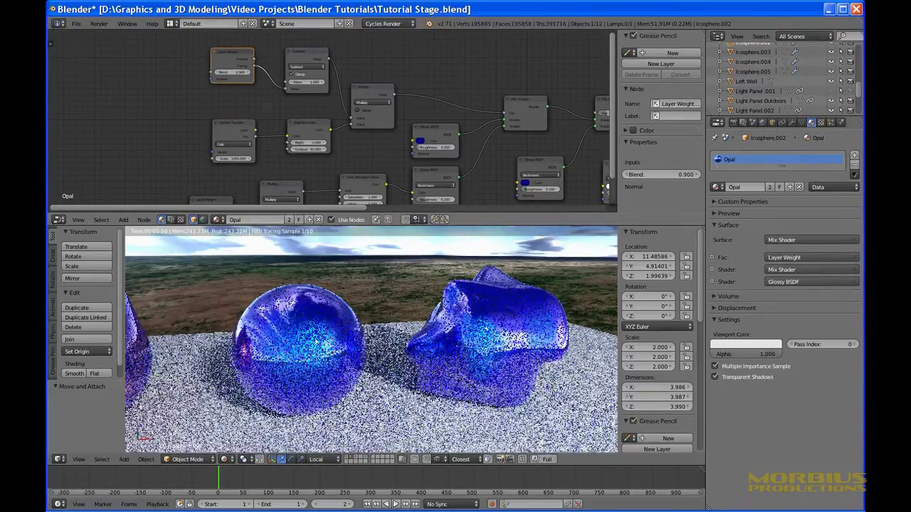
Test a Blend of 0.5 on the Layer Weight node feeding Subtract, return it to 0.9, and inspect the opal sphere
click(231, 72)
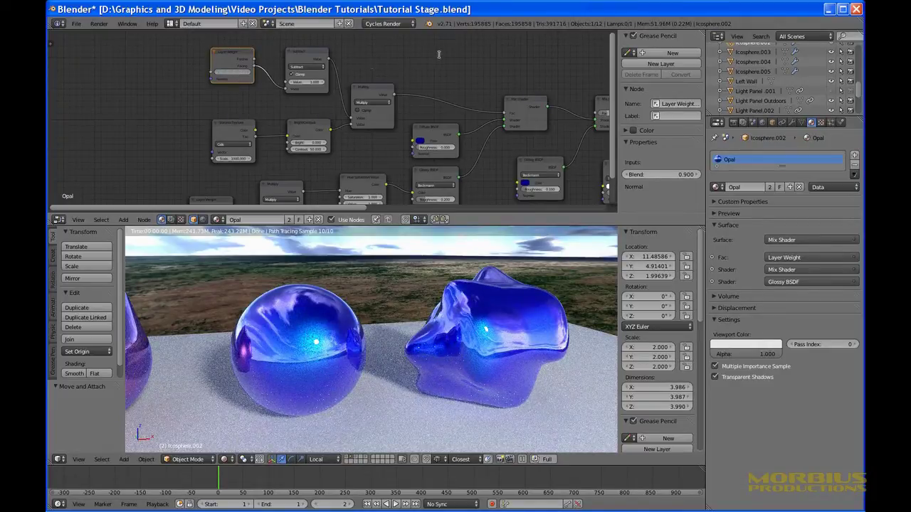
text(0.5)
key(Return)
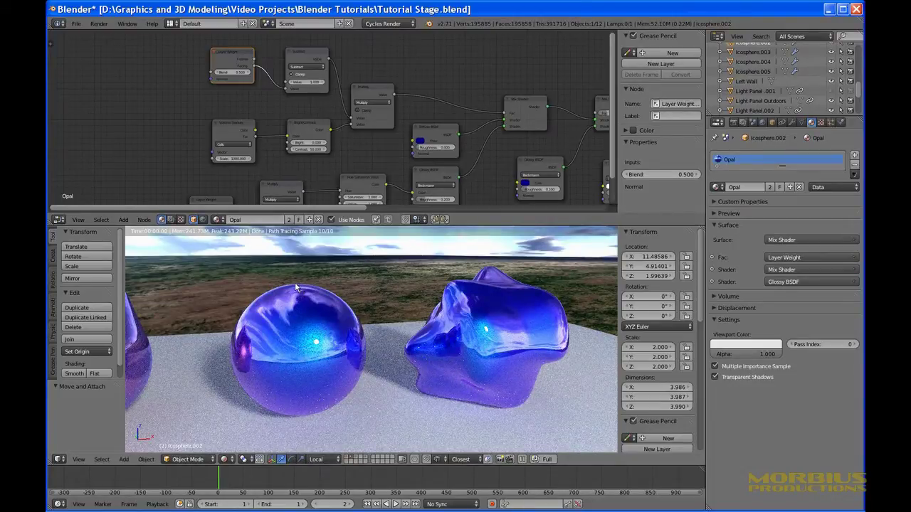
click(233, 71)
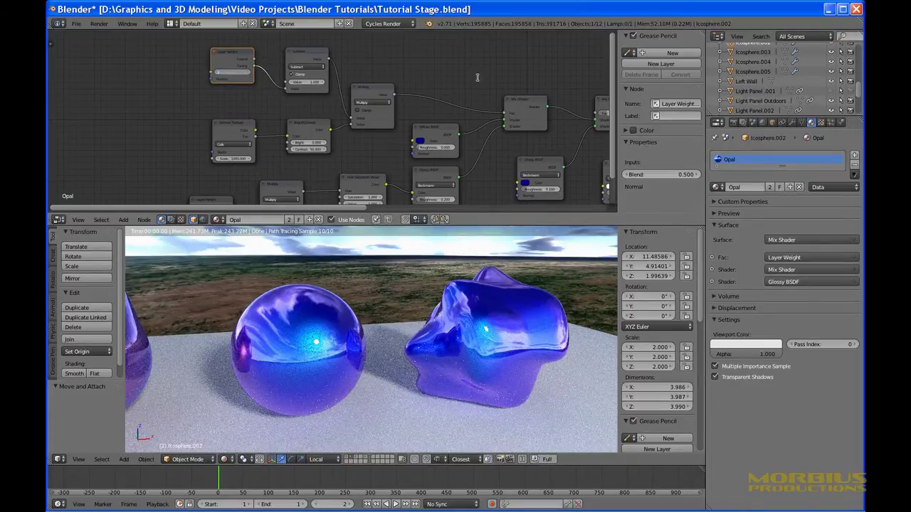
text(0.9)
key(Return)
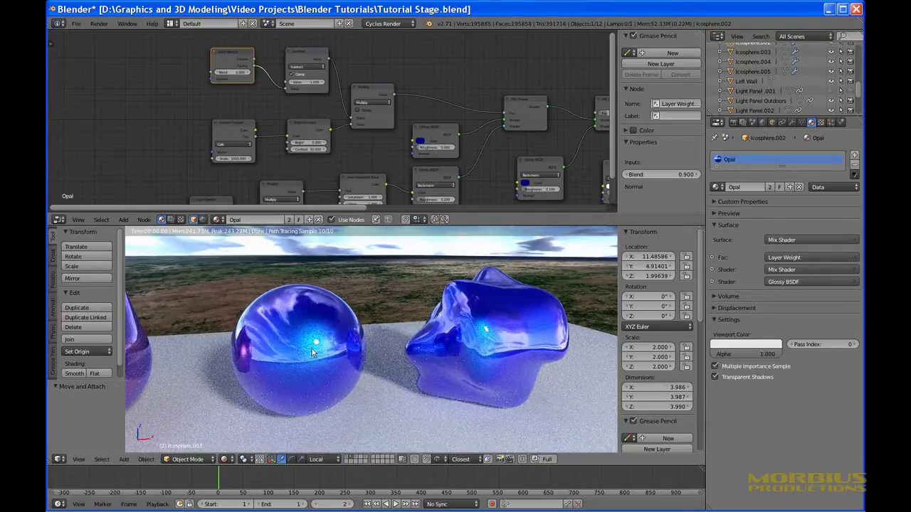
scroll(299, 350, up, 2)
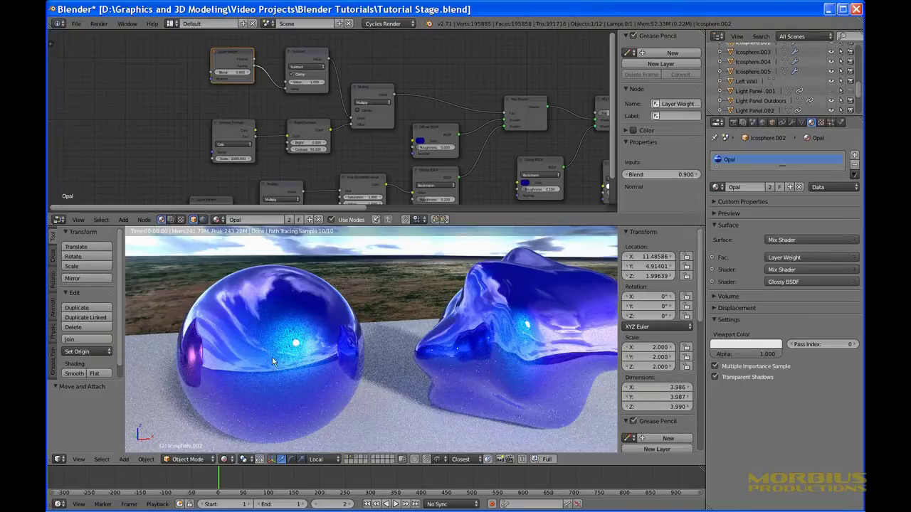
middle_drag(272, 357, 340, 338)
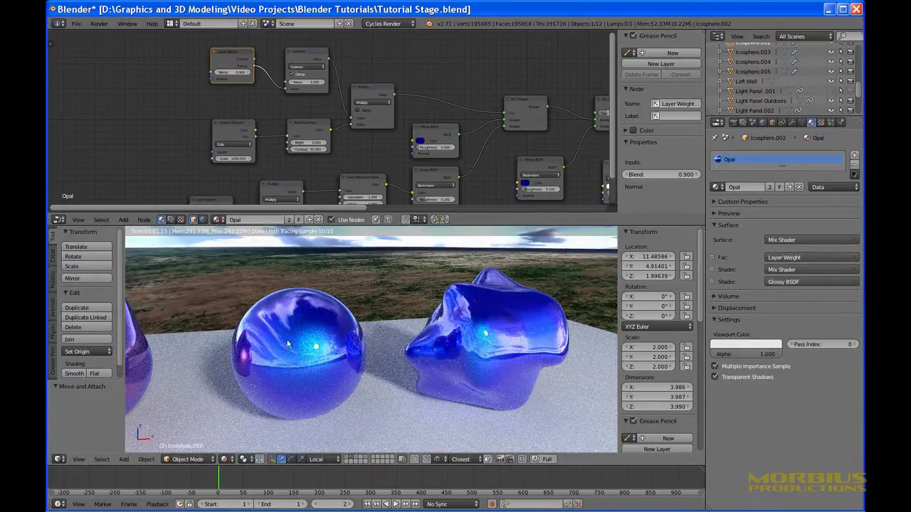
middle_drag(382, 159, 281, 114)
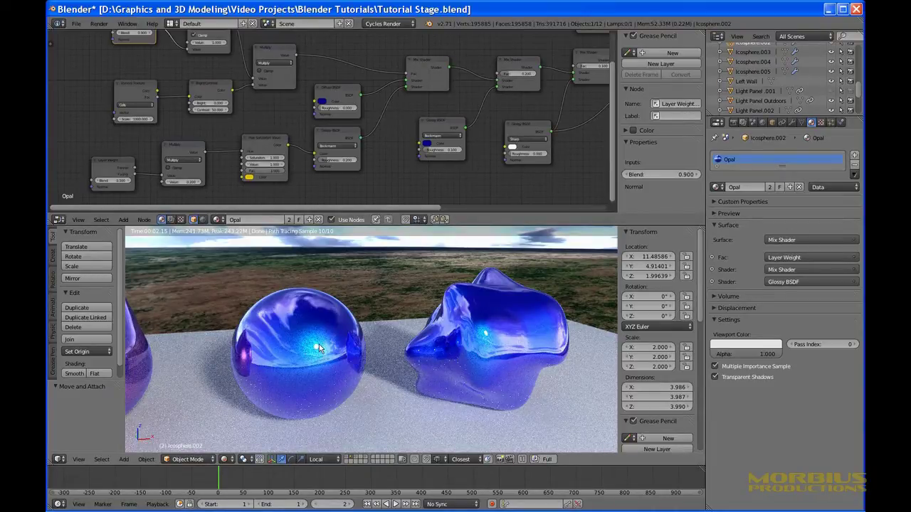
Test a saturated blue Color on the Hue Saturation Value node and view the opal objects from farther away and close up
click(249, 177)
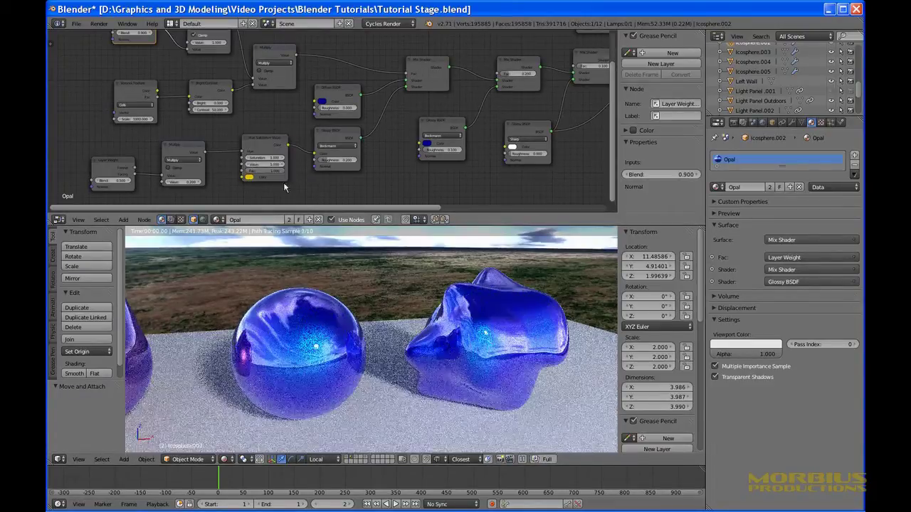
click(249, 177)
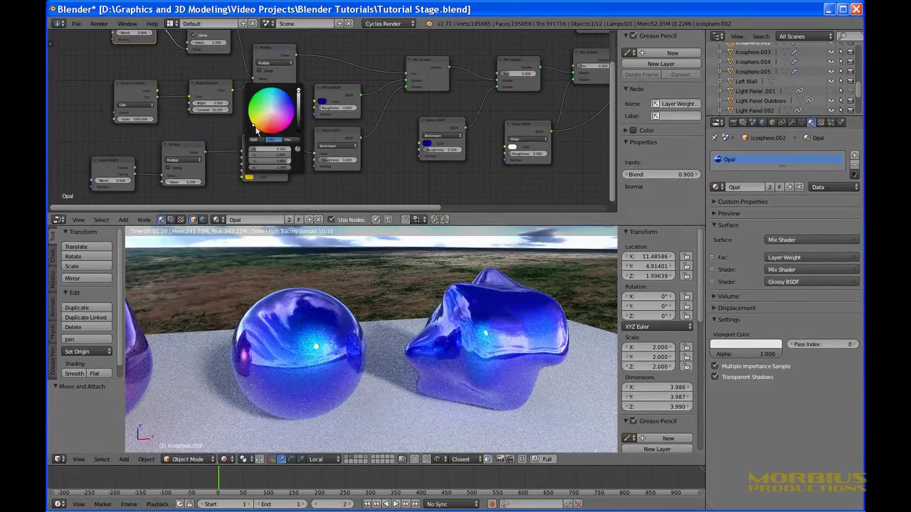
drag(254, 127, 302, 97)
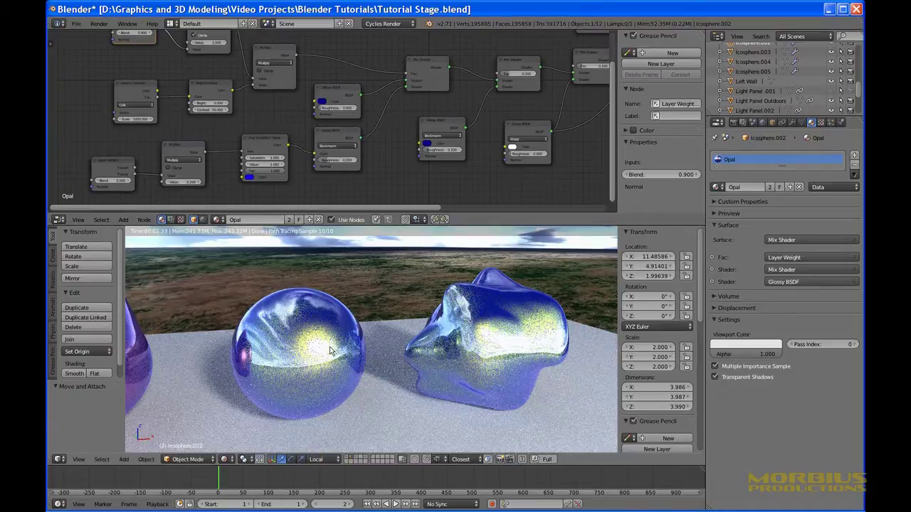
scroll(318, 363, down, 5)
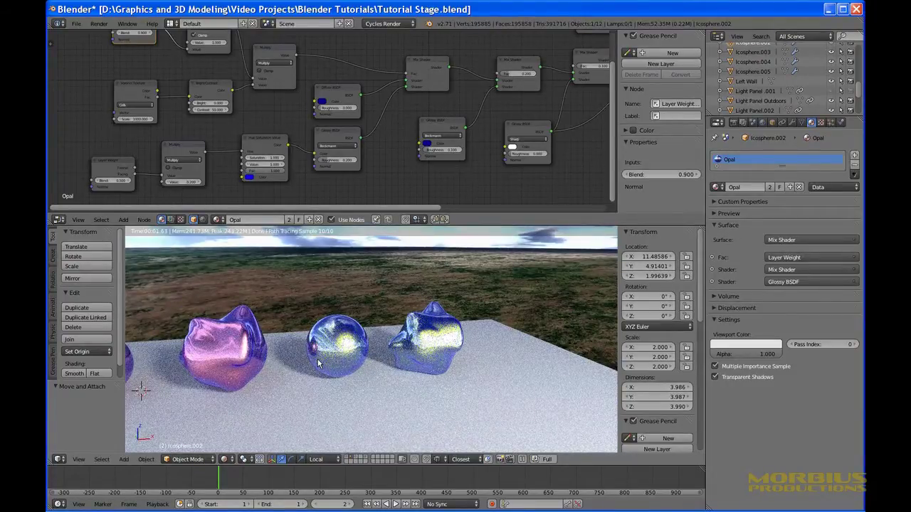
scroll(318, 363, down, 1)
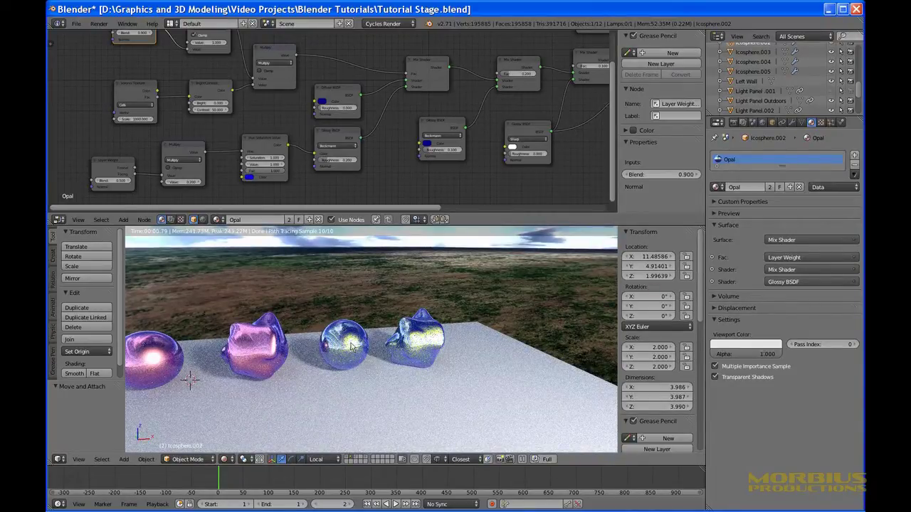
scroll(349, 344, up, 2)
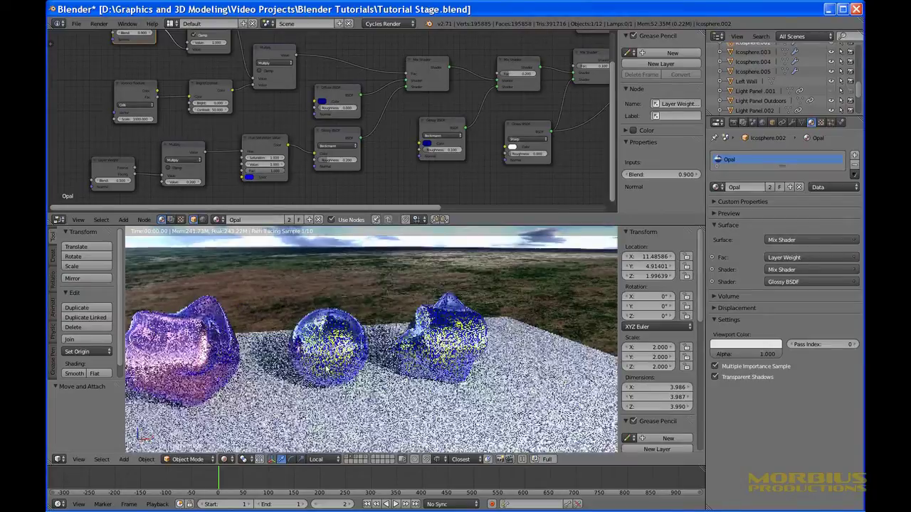
scroll(304, 350, up, 3)
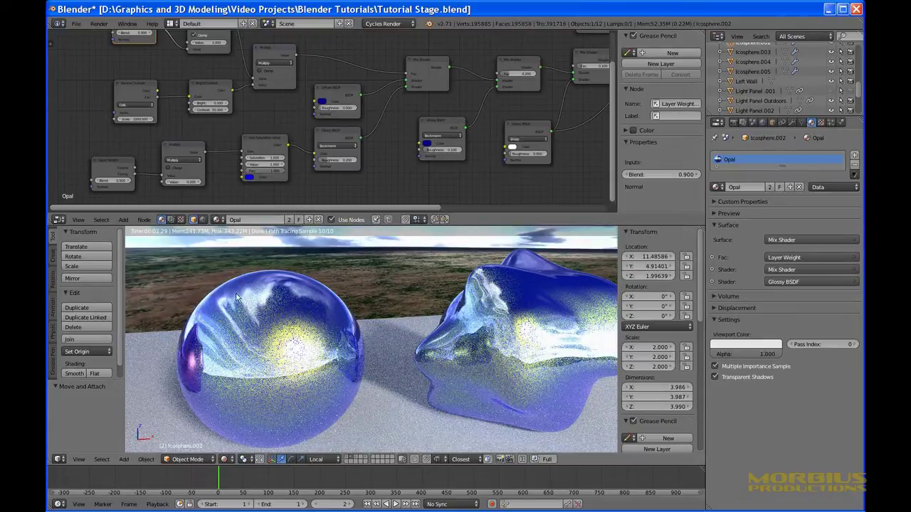
Try a lighter, less saturated blue on the Hue Saturation Value node and compare the opal objects at a distance and up close
click(249, 177)
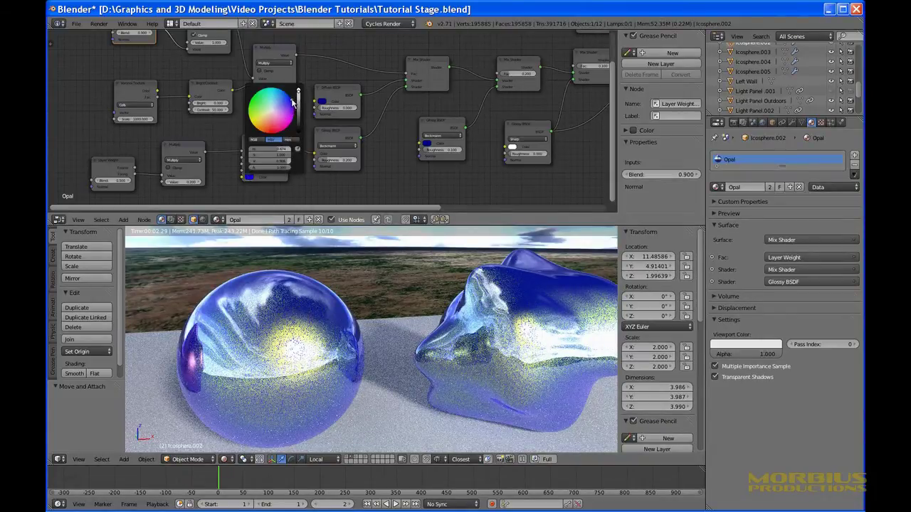
drag(291, 104, 284, 106)
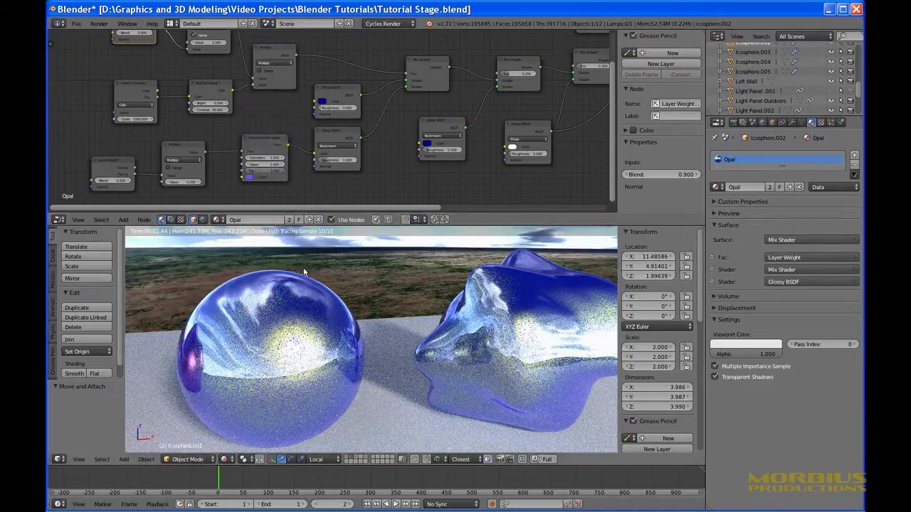
key(KP_0)
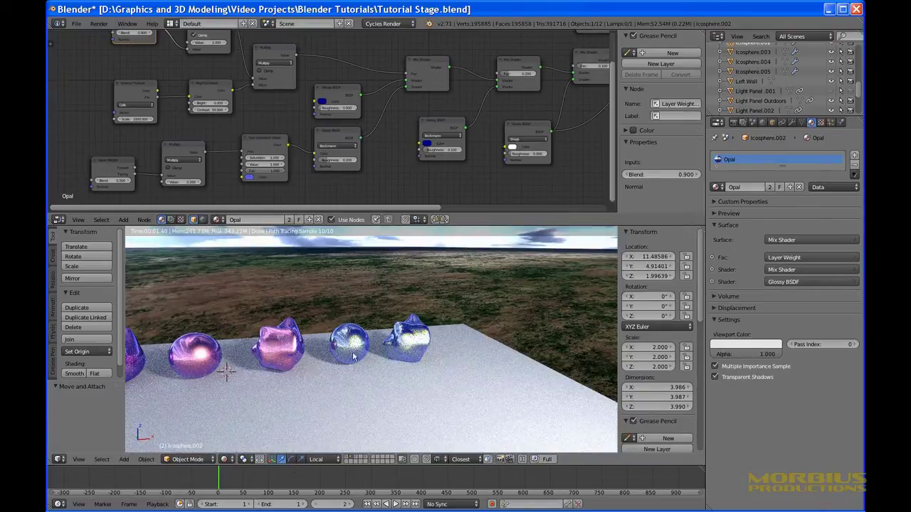
scroll(353, 354, up, 4)
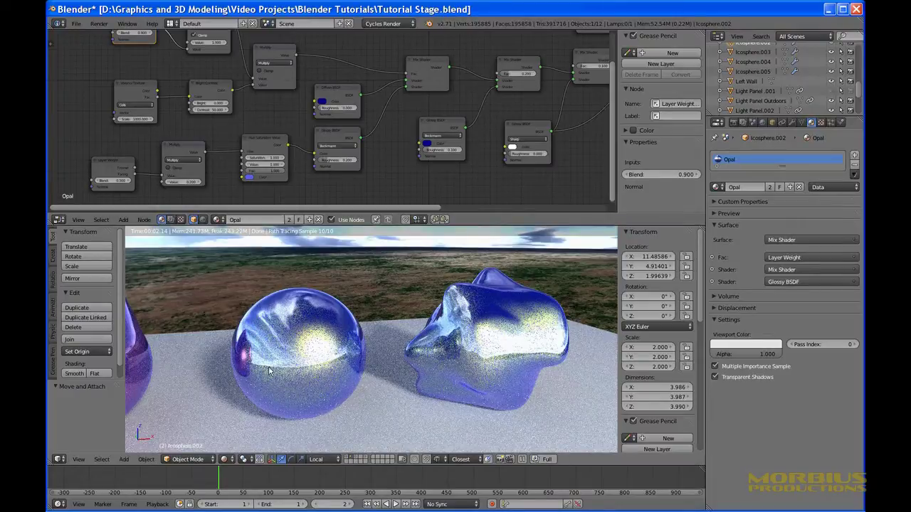
Shift the Hue Saturation Value node's Color through the blue and green hues and set it back to saturated yellow
click(249, 178)
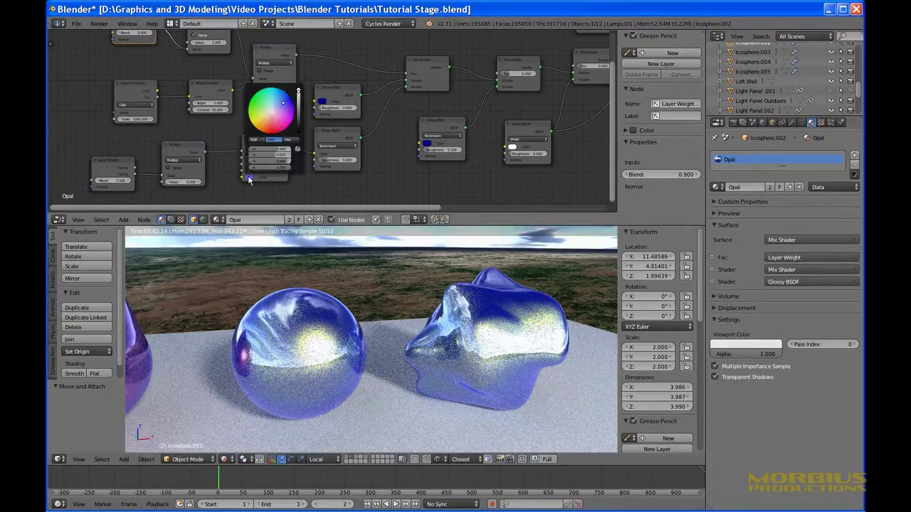
click(283, 106)
click(263, 91)
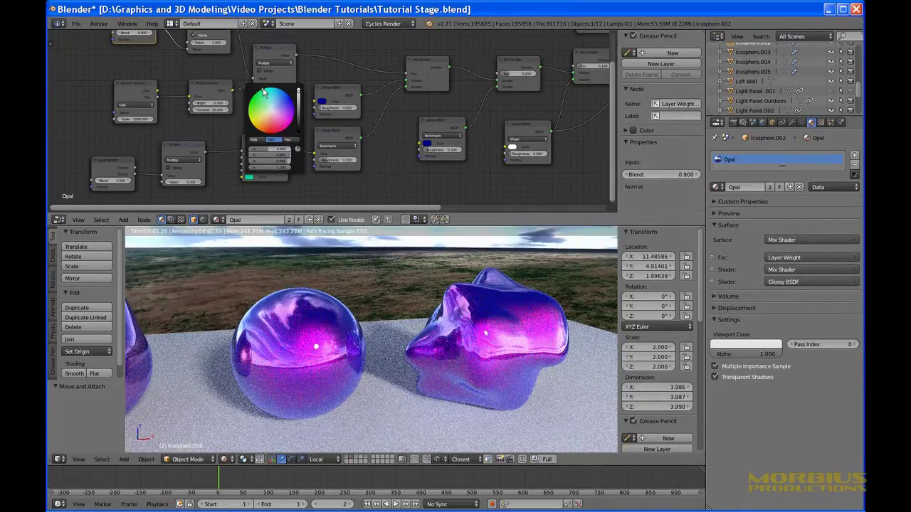
click(258, 96)
drag(257, 93, 240, 128)
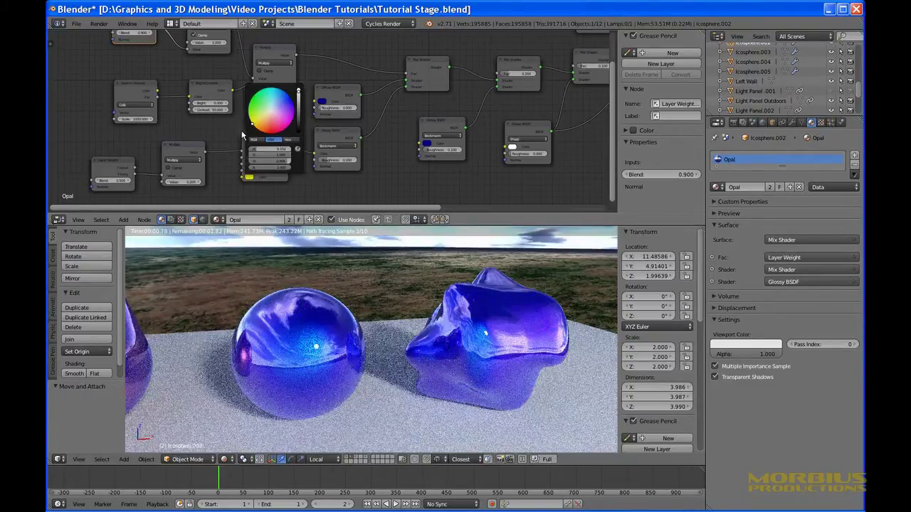
Review the opal objects from farther away and trace the Opal node tree from the Layer Weight node to the final Mix Shader
middle_drag(353, 363, 349, 363)
scroll(349, 363, down, 2)
scroll(349, 364, down, 2)
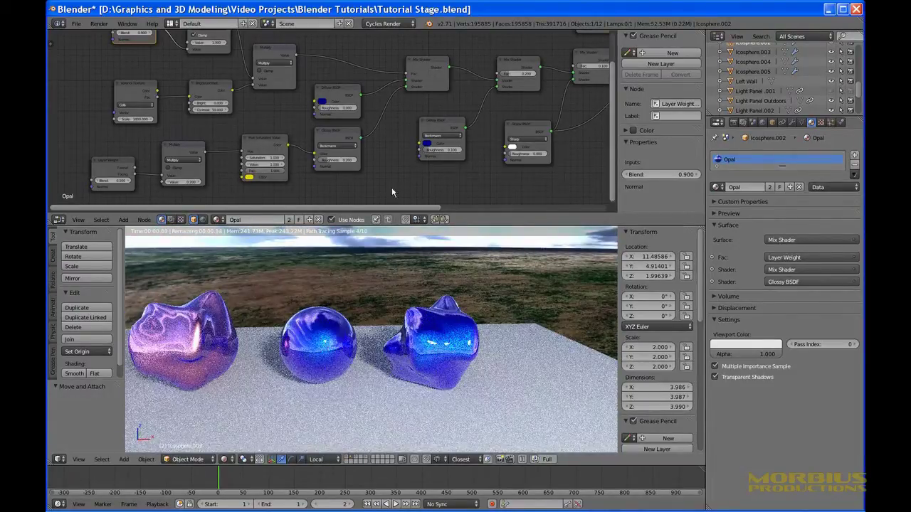
scroll(396, 178, down, 1)
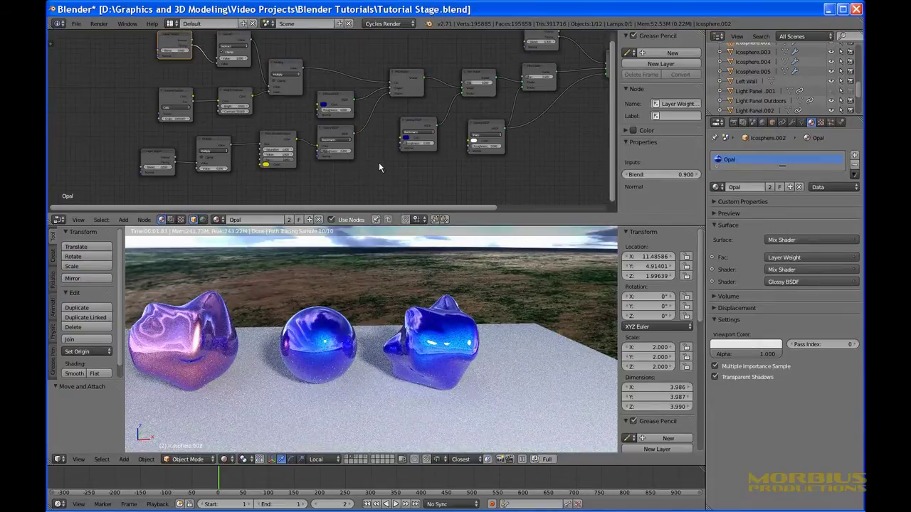
middle_drag(379, 164, 368, 172)
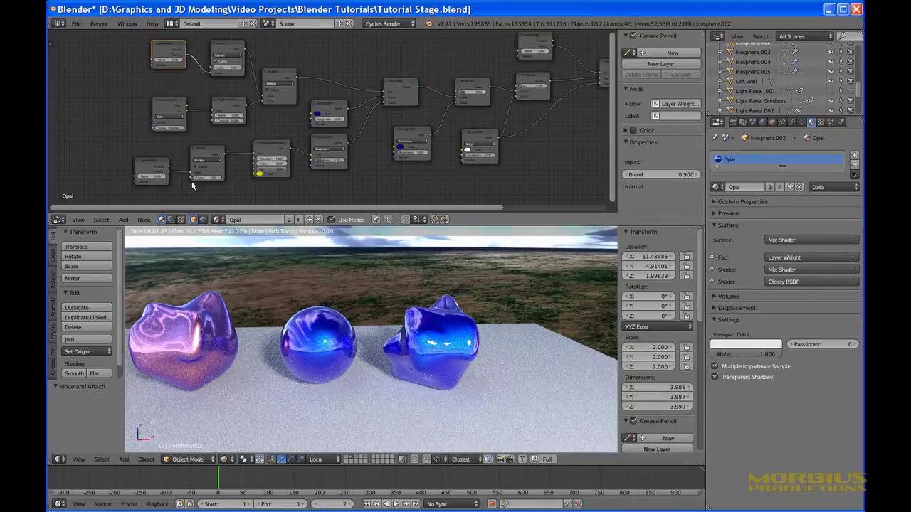
middle_drag(218, 183, 242, 178)
scroll(242, 177, up, 2)
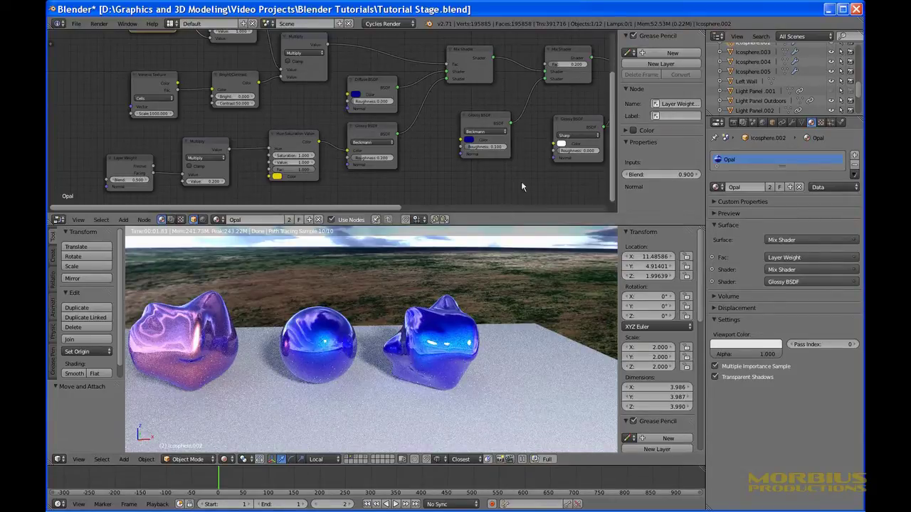
middle_drag(537, 175, 284, 202)
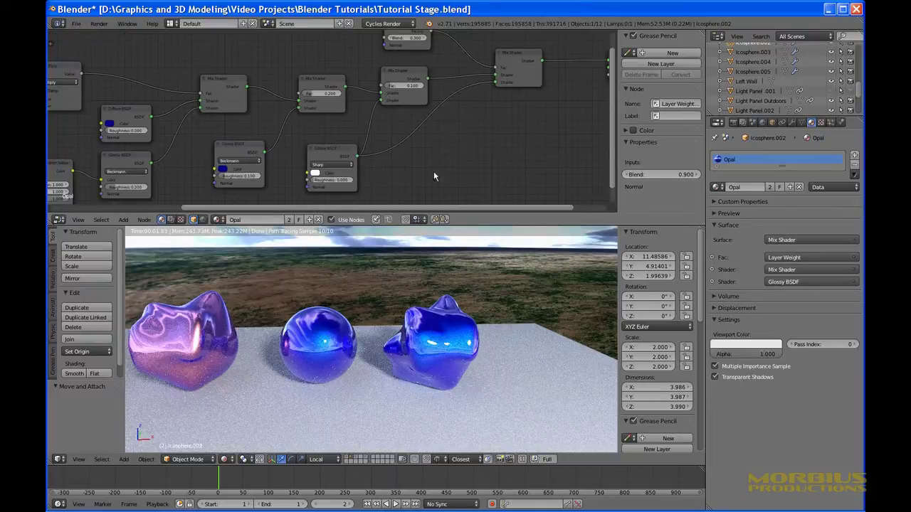
scroll(328, 357, down, 3)
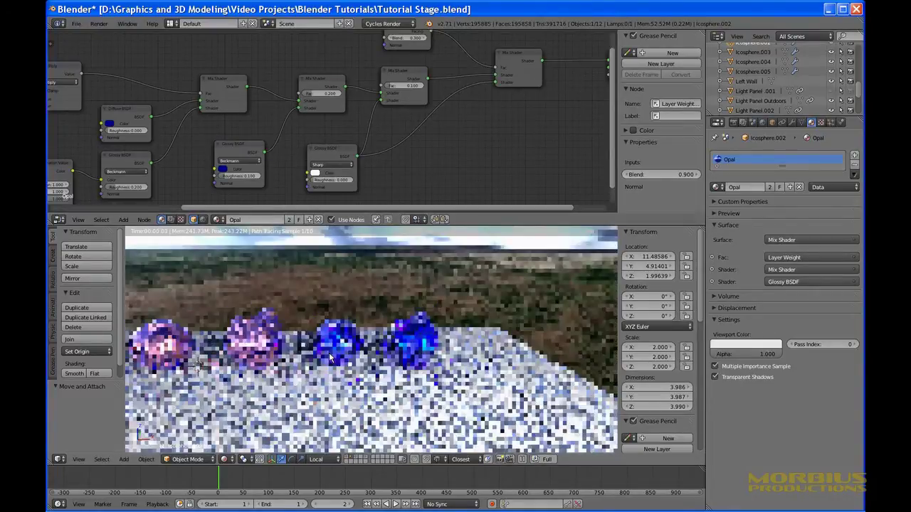
Select the deformed metallic paint object, Icosphere.001, and assign it the Other Method material
middle_drag(342, 367, 361, 321)
scroll(346, 367, up, 3)
right_click(361, 321)
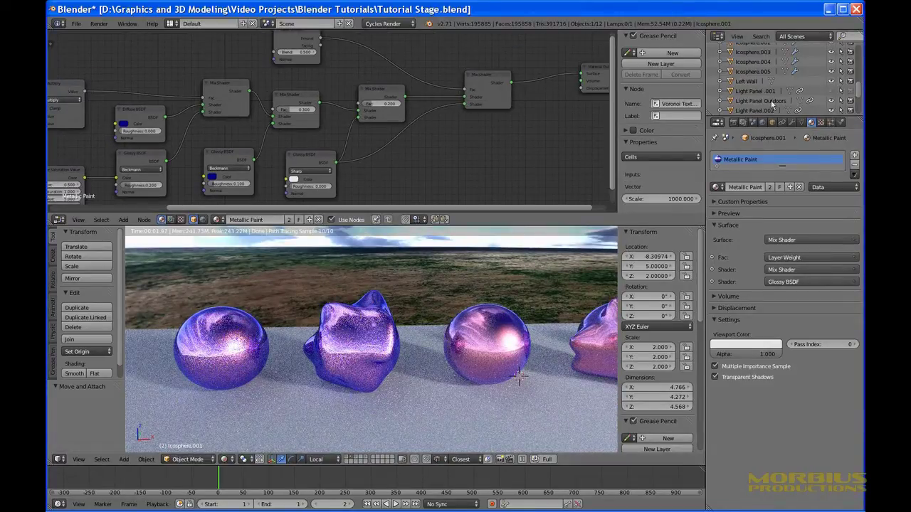
click(717, 188)
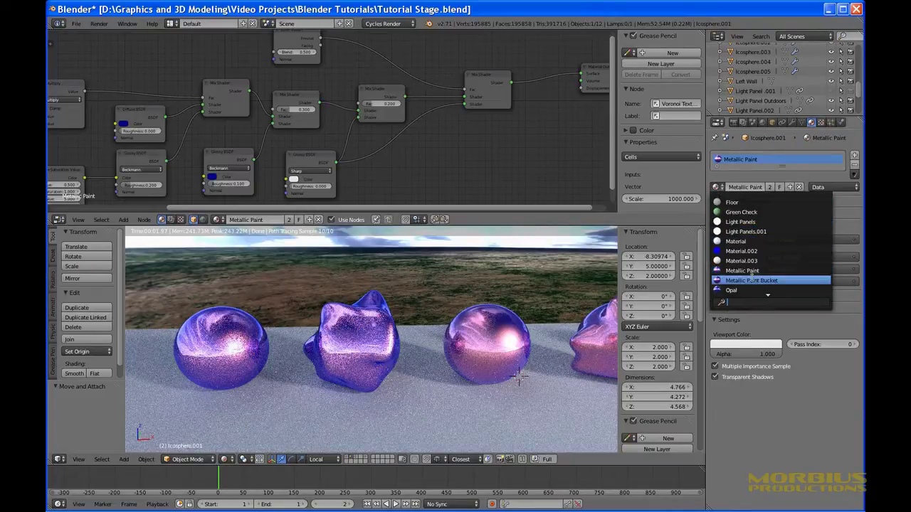
scroll(742, 291, down, 5)
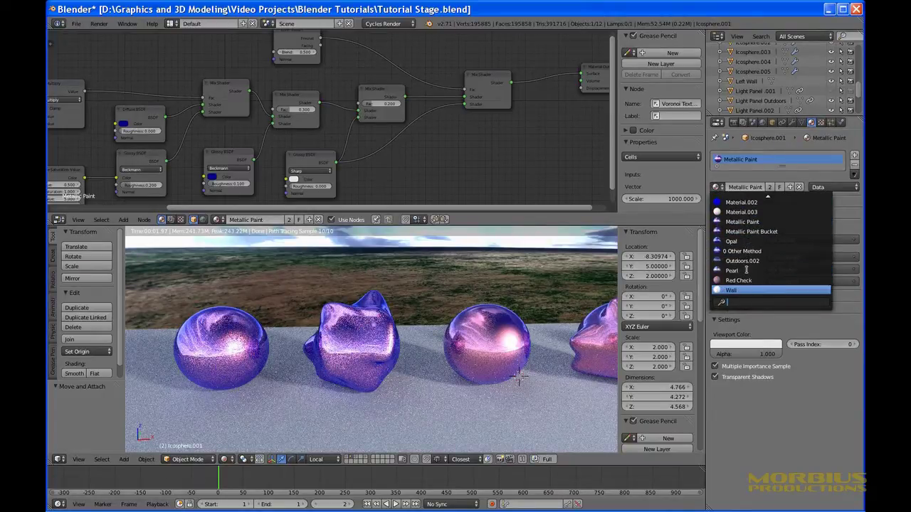
click(741, 251)
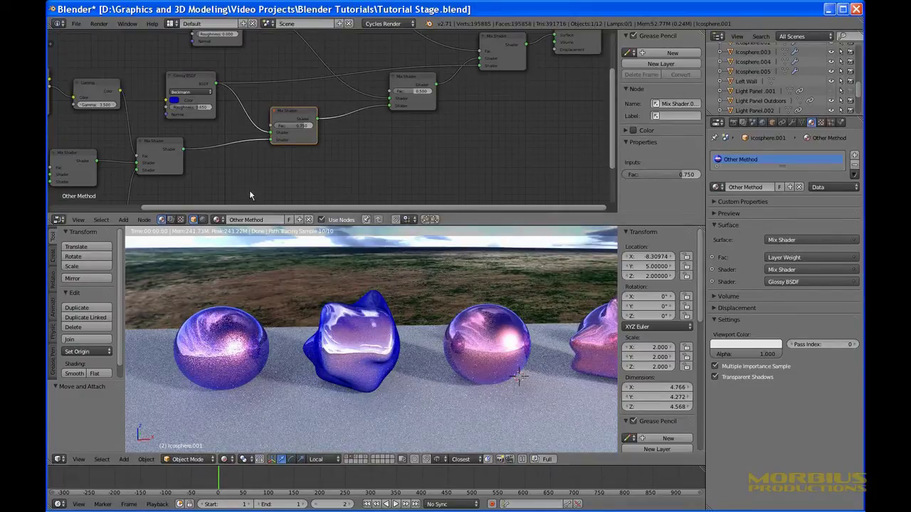
Look over the Other Method node tree from the Layer Weight and Diffuse BSDF nodes through to the Material Output
middle_drag(245, 188, 390, 154)
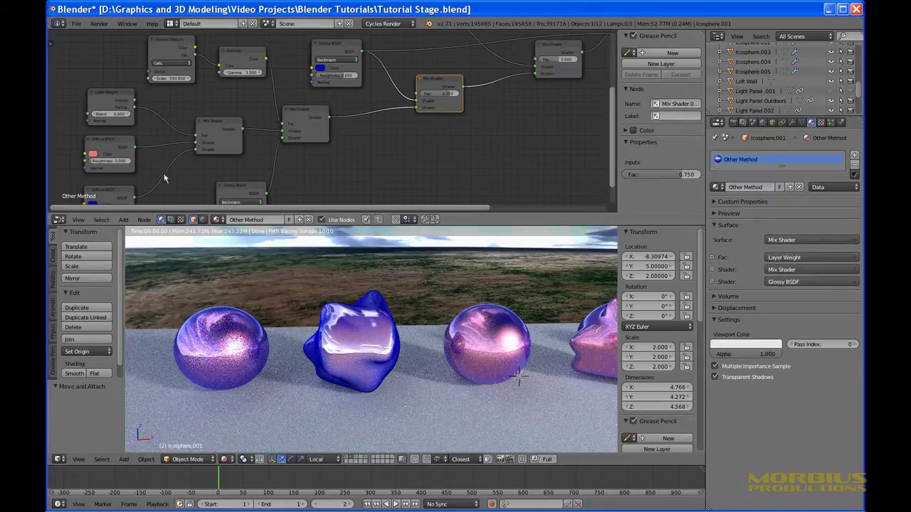
middle_drag(105, 169, 232, 141)
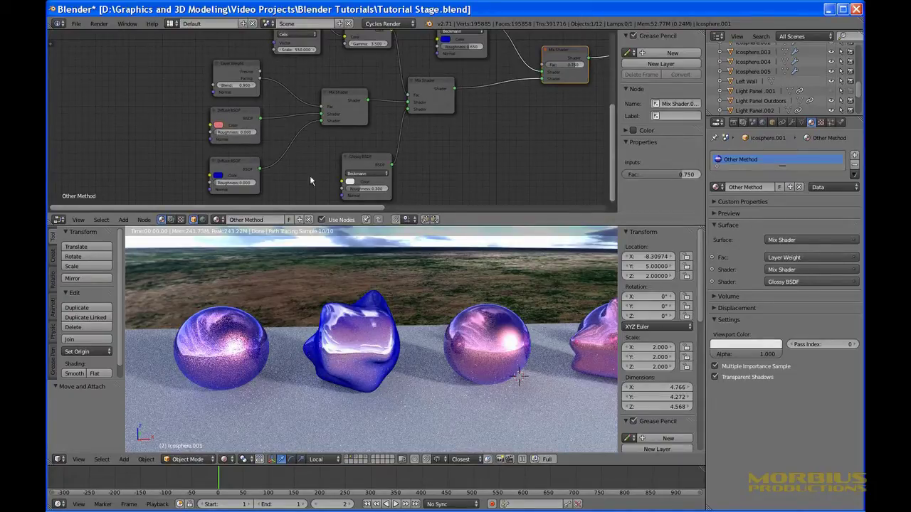
middle_drag(491, 162, 374, 189)
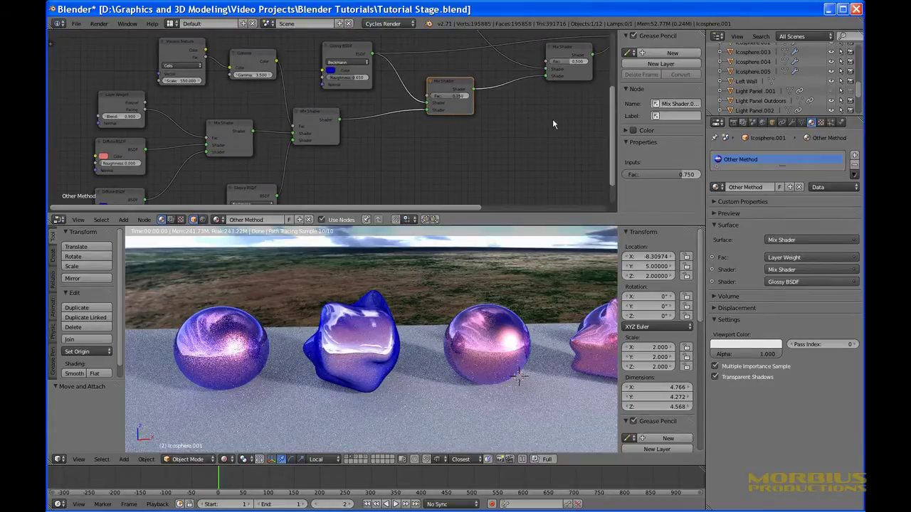
middle_drag(552, 124, 344, 215)
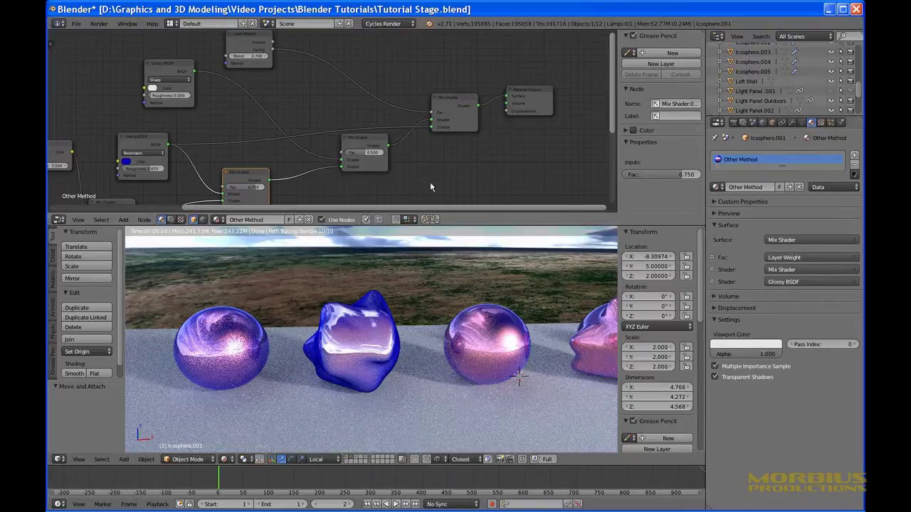
middle_drag(430, 182, 544, 121)
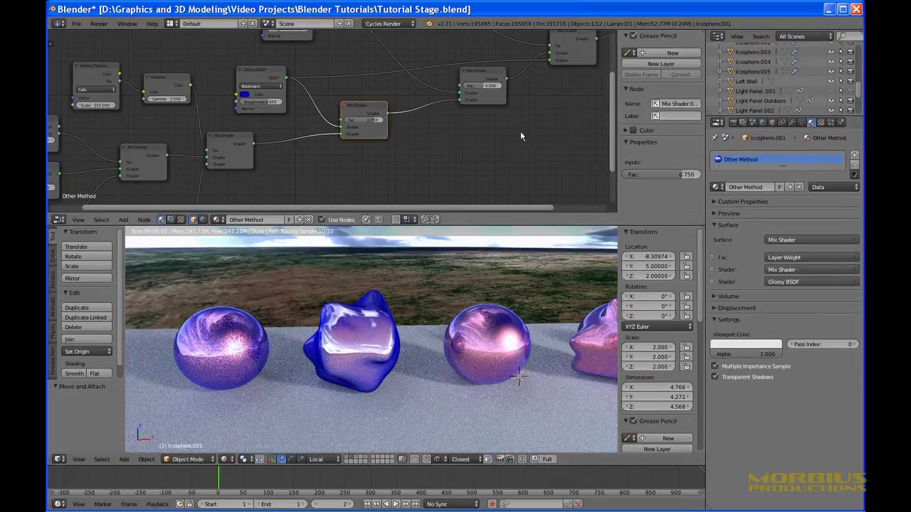
middle_drag(520, 131, 421, 158)
middle_drag(321, 181, 473, 168)
scroll(302, 126, up, 2)
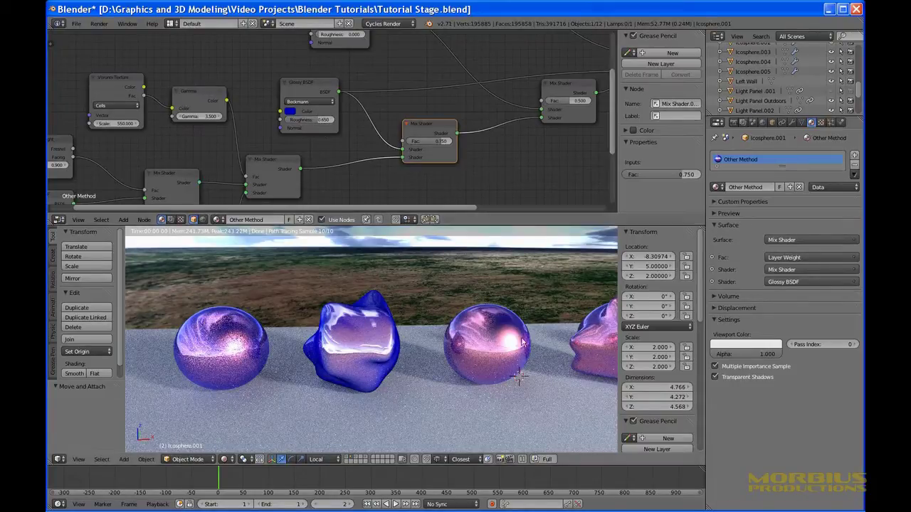
Examine how the two Diffuse BSDFs, the white Glossy BSDF and the Voronoi flake nodes feed the chain of Mix Shaders
middle_drag(198, 202, 288, 167)
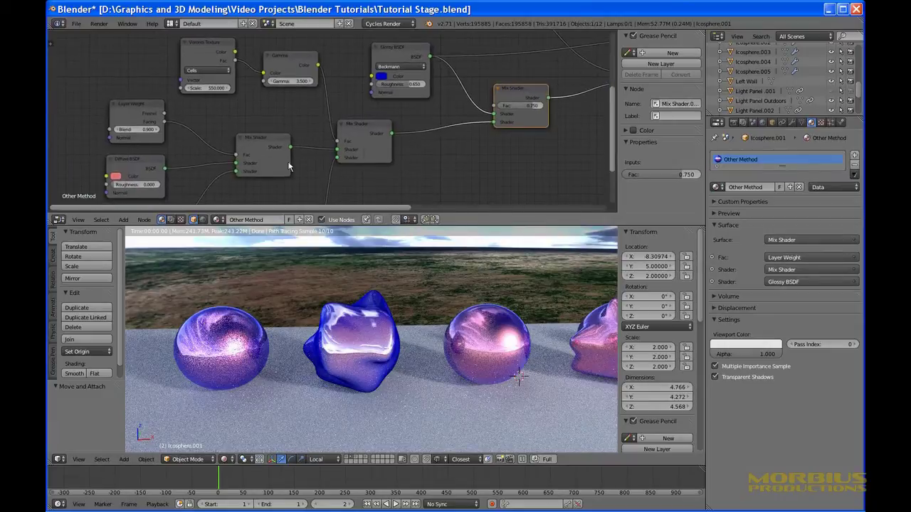
middle_drag(226, 194, 316, 149)
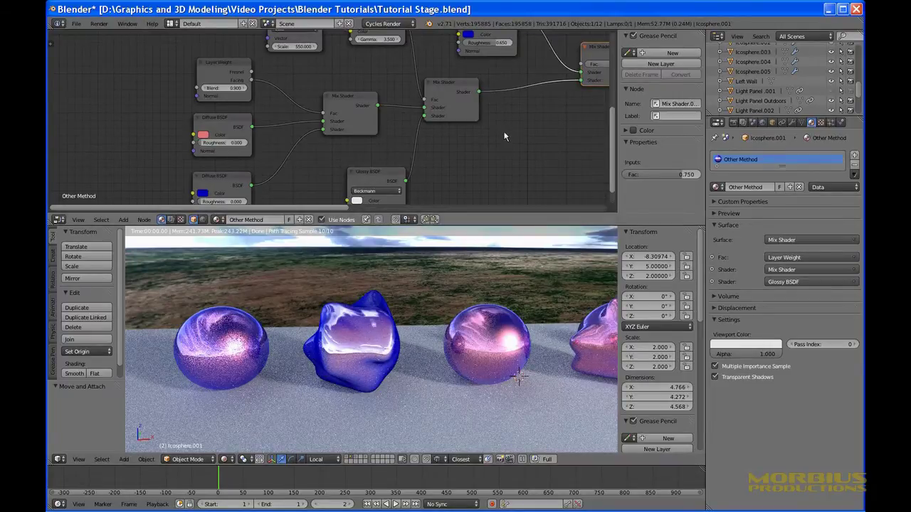
middle_drag(505, 136, 382, 123)
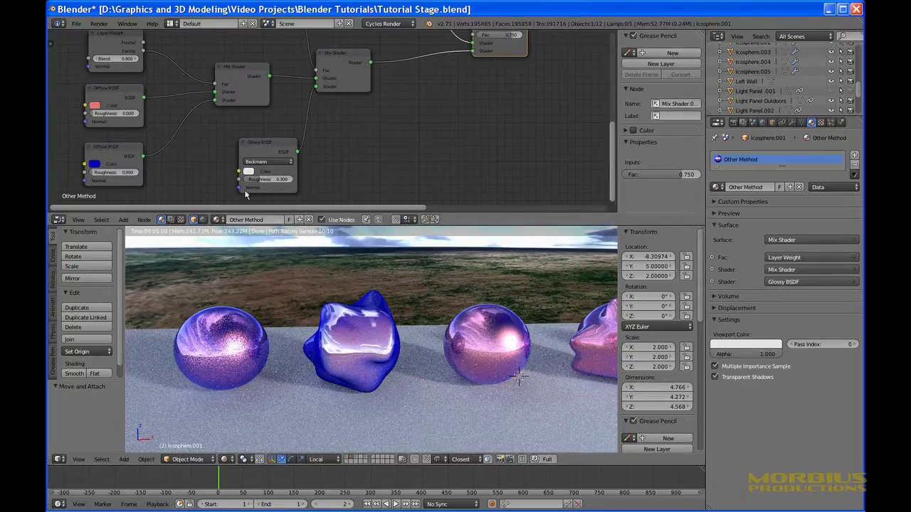
middle_drag(419, 67, 389, 142)
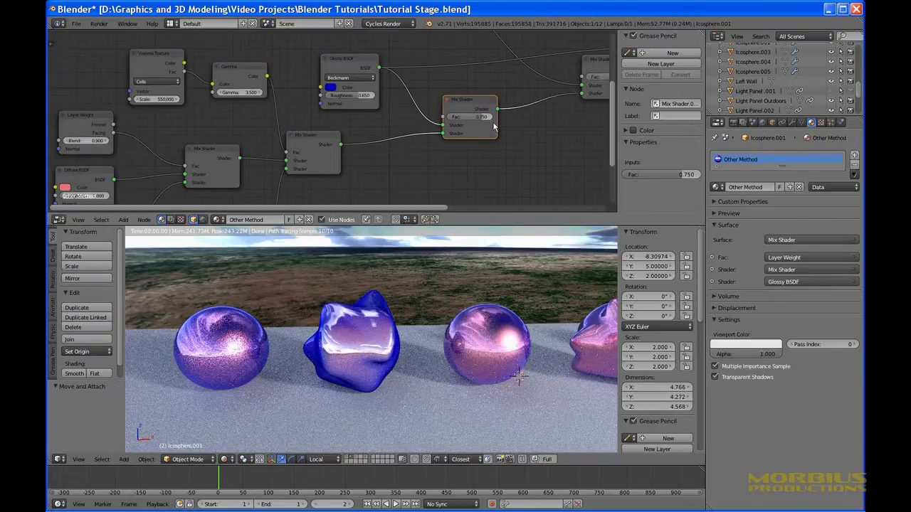
middle_drag(494, 126, 341, 142)
middle_drag(326, 73, 351, 114)
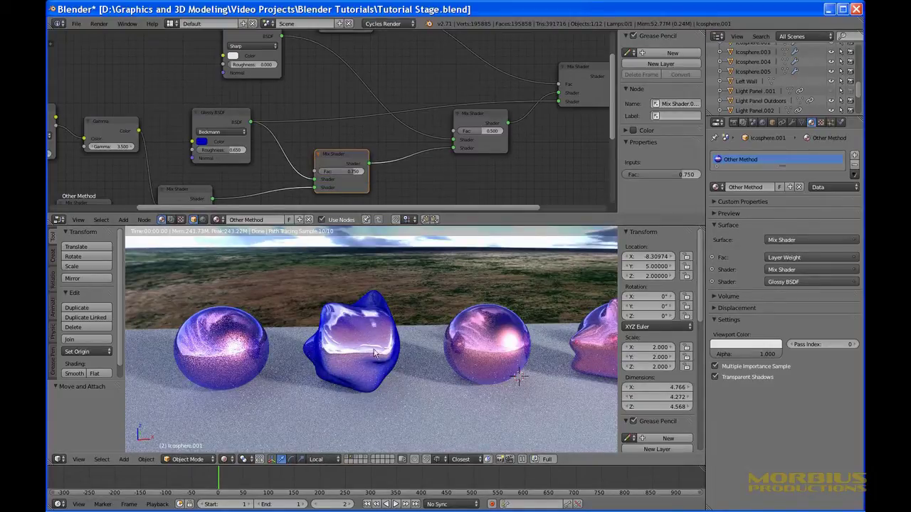
middle_drag(528, 163, 453, 121)
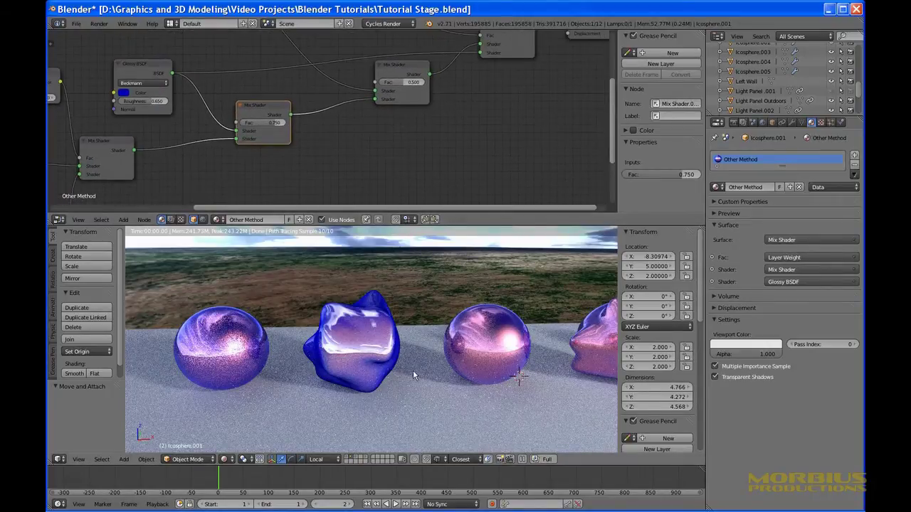
scroll(409, 368, down, 1)
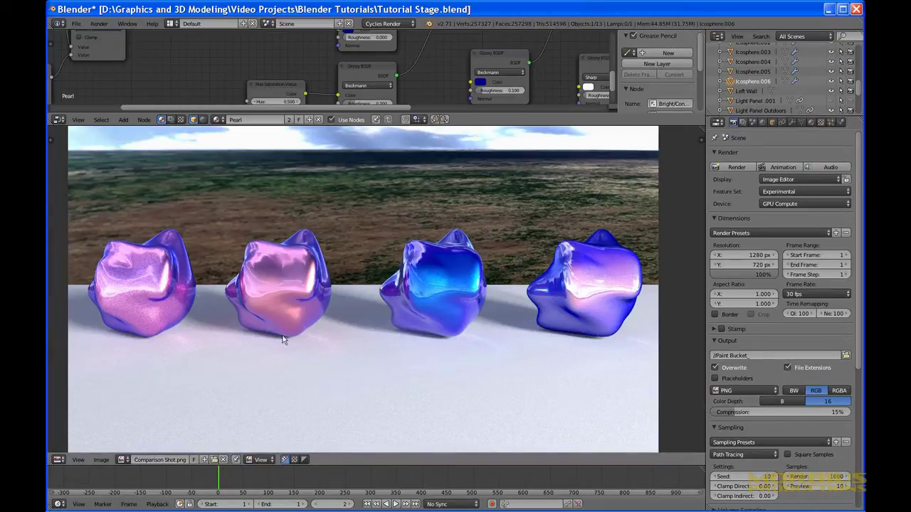
Set the number of render samples for the Cycles path tracing to 2000
click(831, 477)
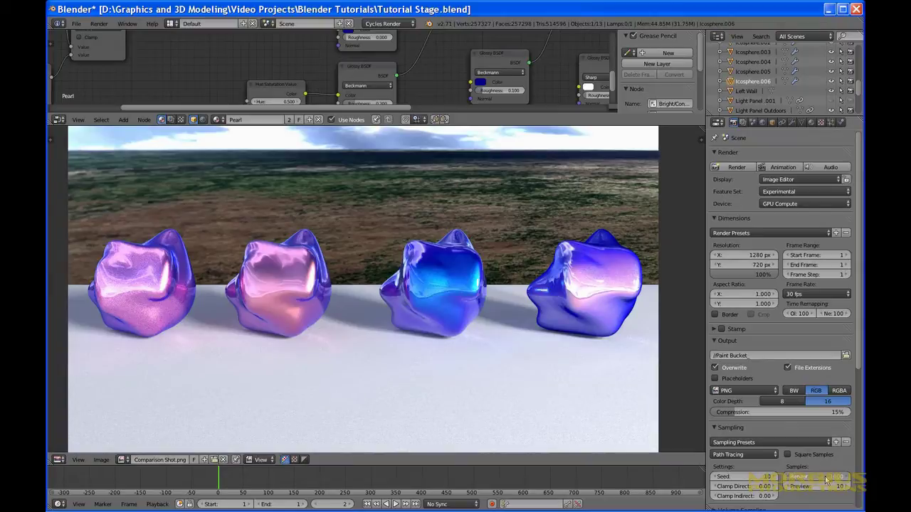
text(200)
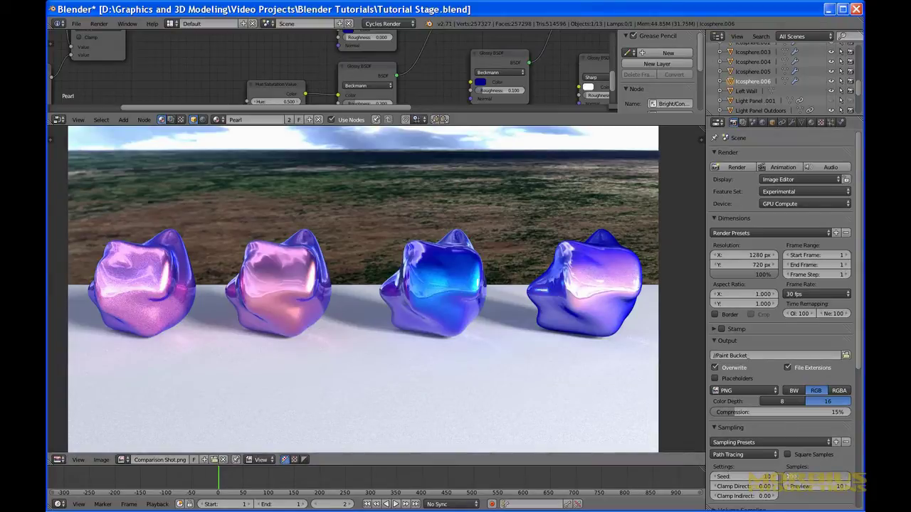
key(Return)
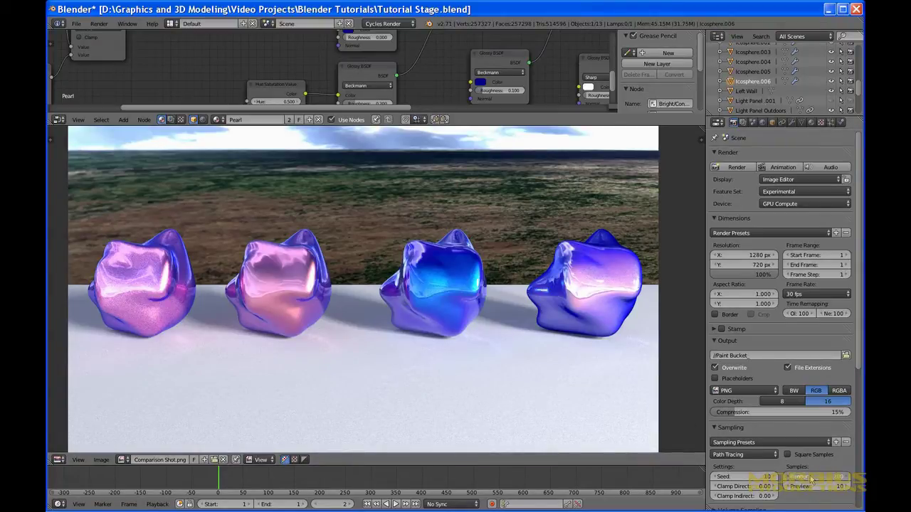
text(0)
key(Return)
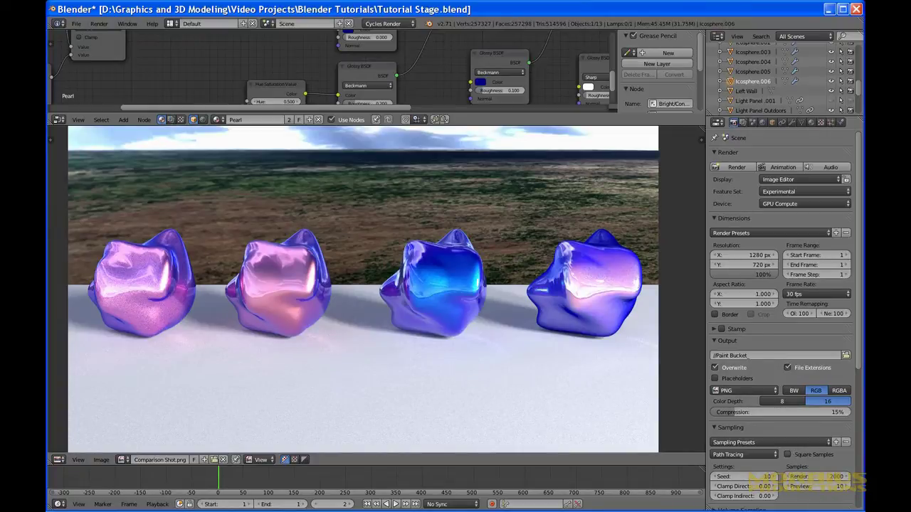